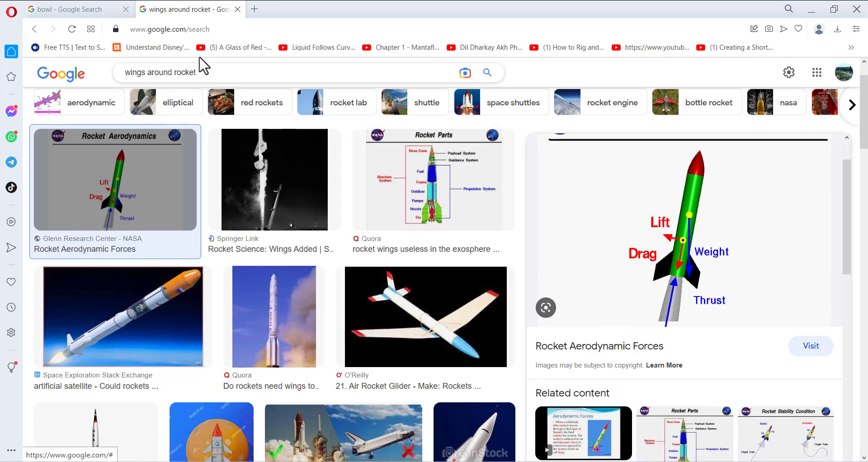
Look over the bowl image results in the Google Images tab
left_click(120, 9)
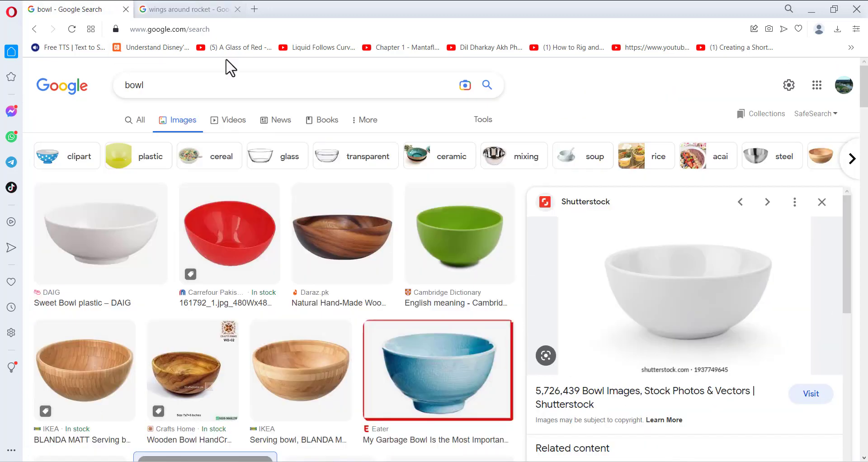
scroll(660, 291, "down", 2)
scroll(661, 290, "up", 2)
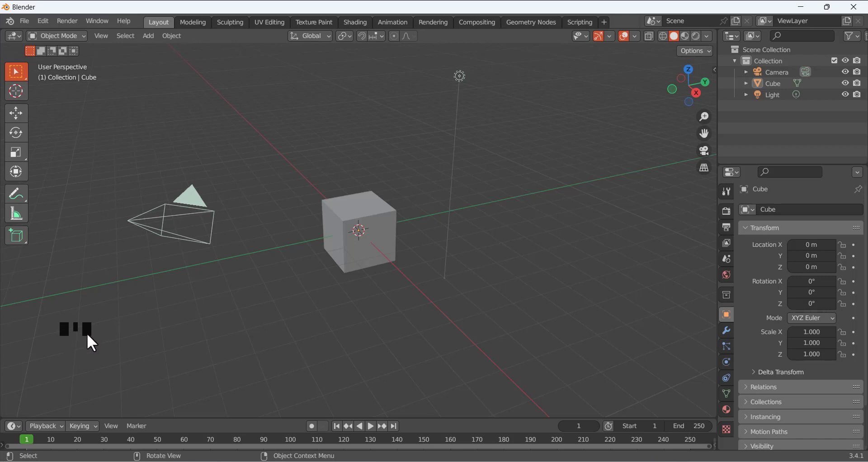
Select the default cube and delete it, leaving only the camera and light
left_click(139, 298)
right_click(146, 269)
left_click(185, 199)
middle_click(151, 275)
left_click(354, 257)
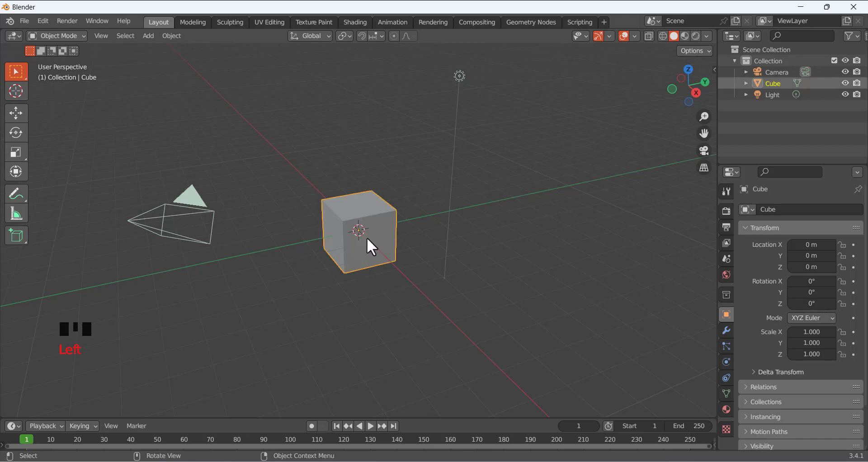
key("x")
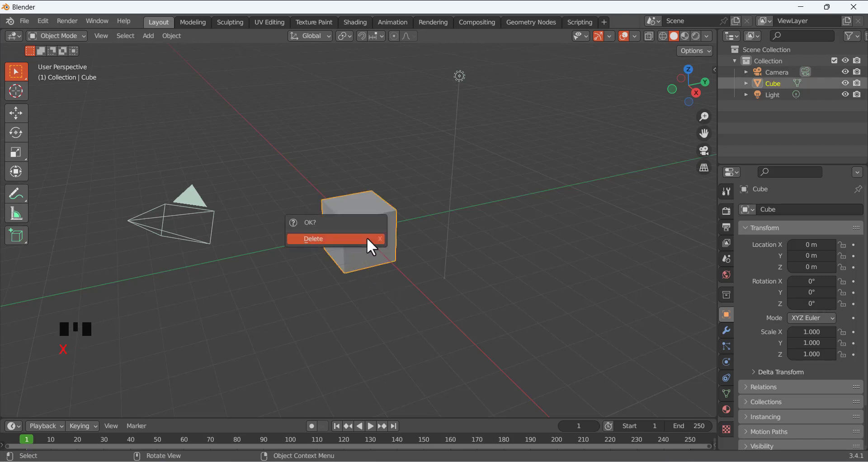
left_click(335, 241)
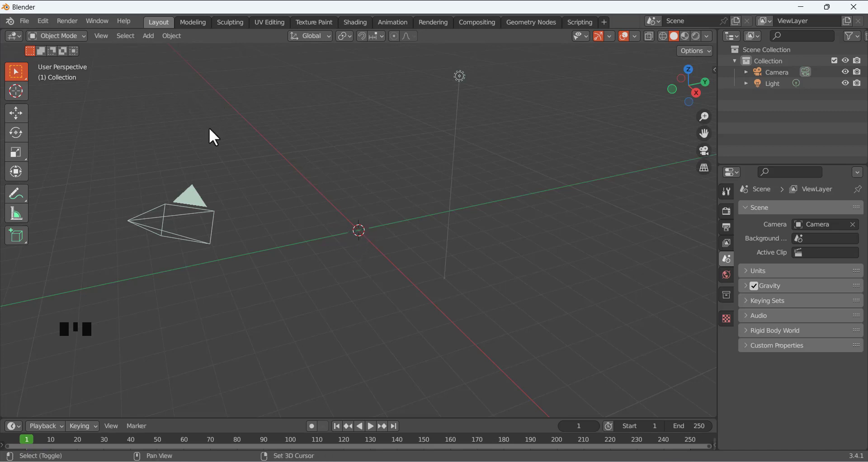
Bring up the Add menu to browse the available object types
key("shift+a")
mouse_move(210, 129)
left_click(151, 35)
mouse_move(169, 52)
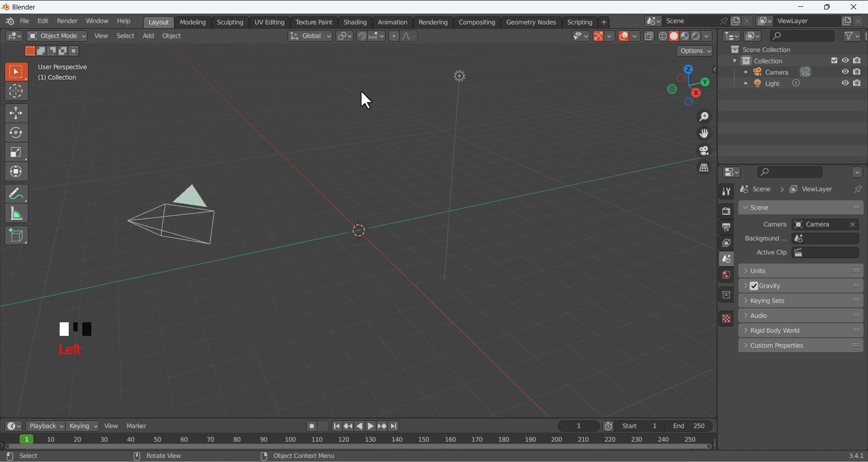
Add a UV sphere at the scene origin from the Shift+A Mesh menu
key("shift")
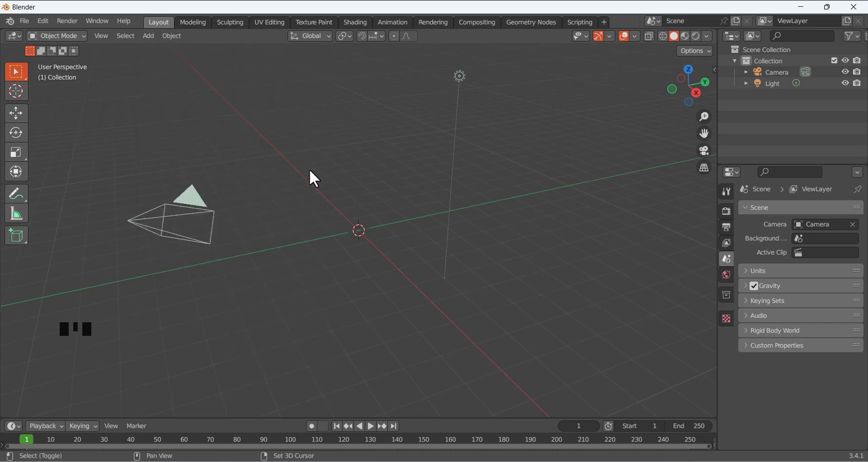
key("shift+a")
mouse_move(310, 171)
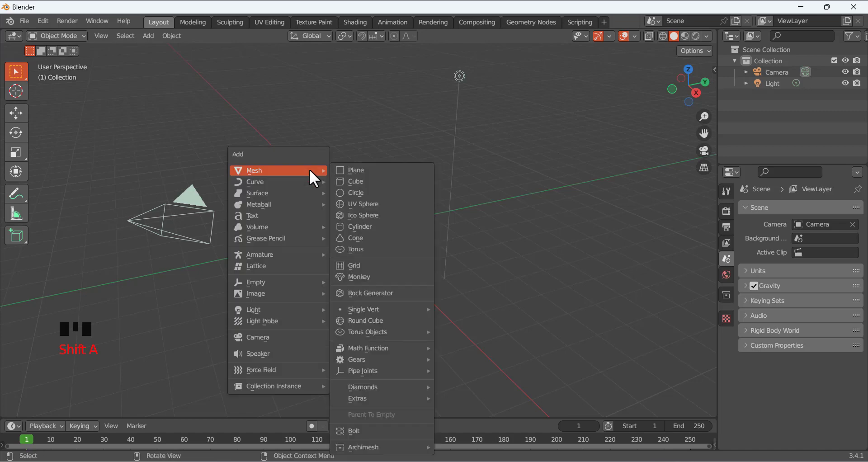
mouse_move(283, 262)
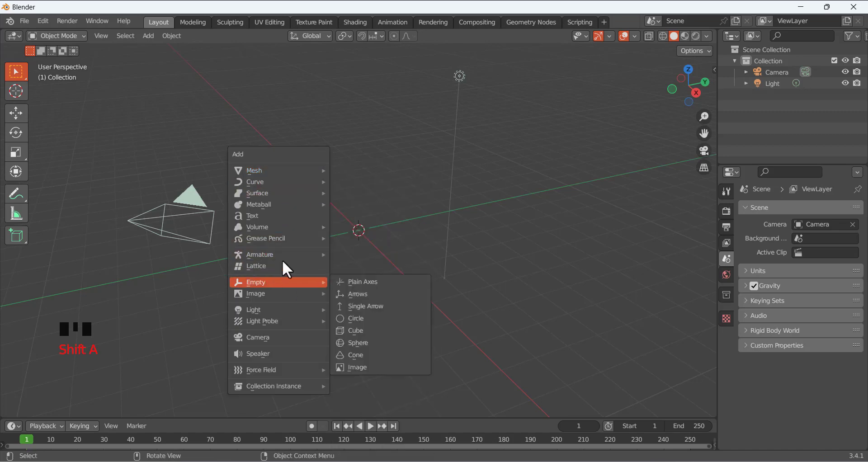
mouse_move(277, 169)
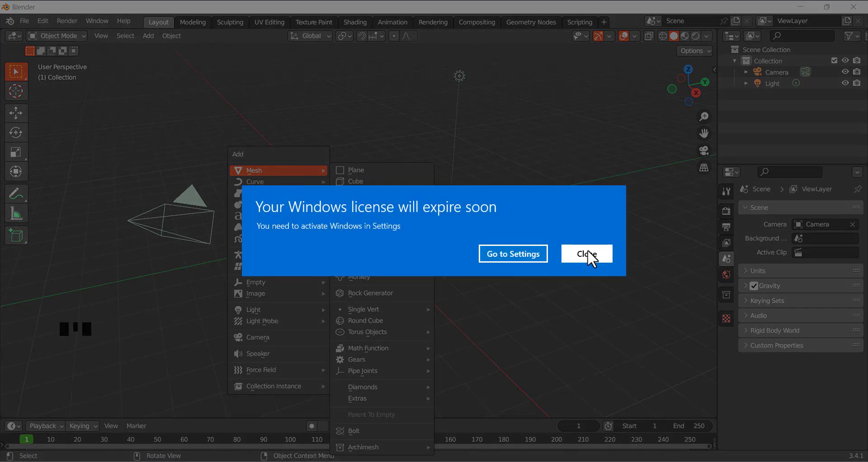
left_click(588, 251)
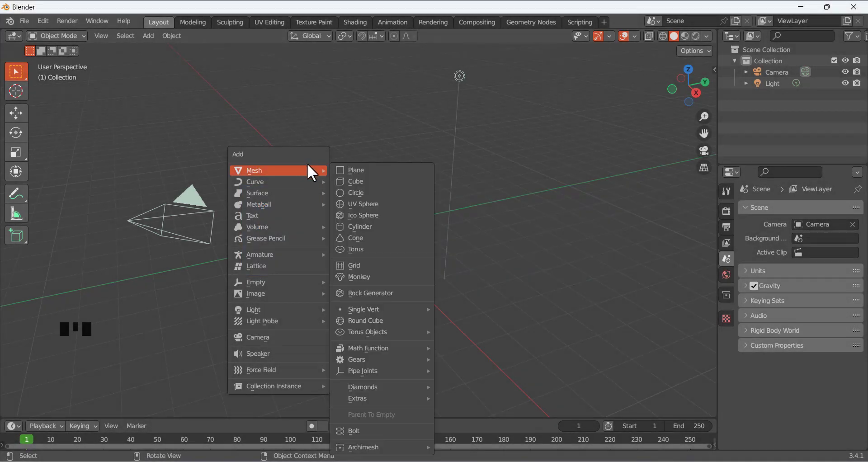
left_click(382, 203)
scroll(356, 246, "up", 4)
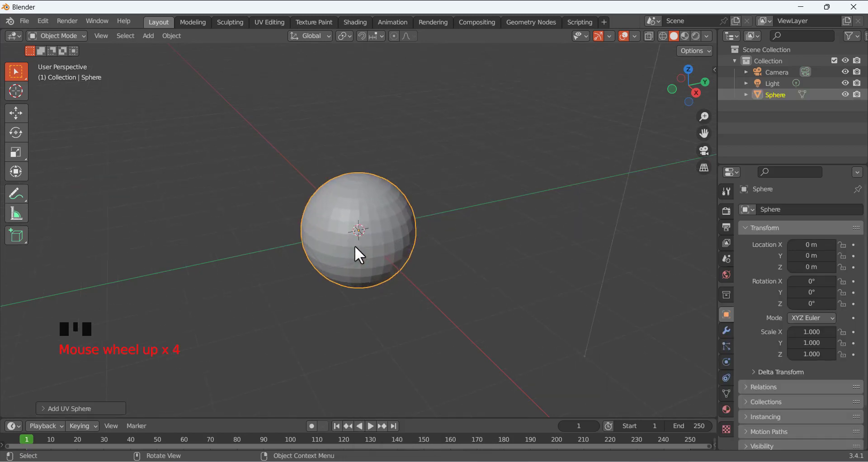
middle_click_drag(355, 247, 334, 233)
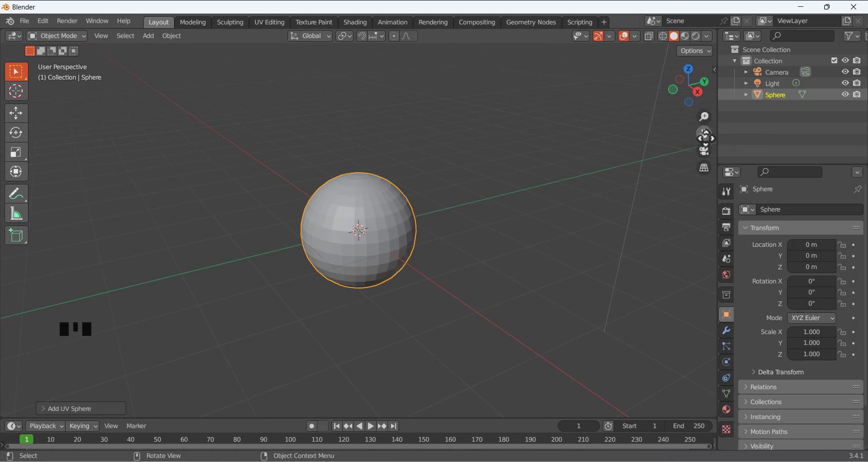
left_click_drag(704, 135, 712, 140)
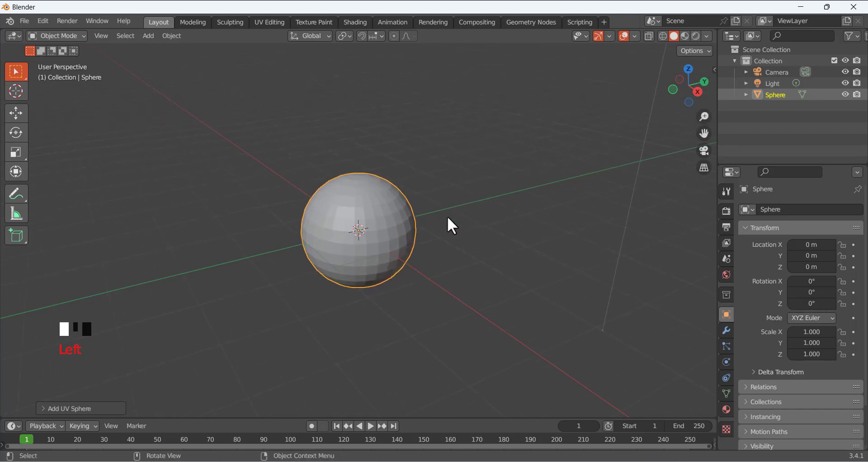
scroll(450, 202, "down", 2)
scroll(448, 202, "up", 3)
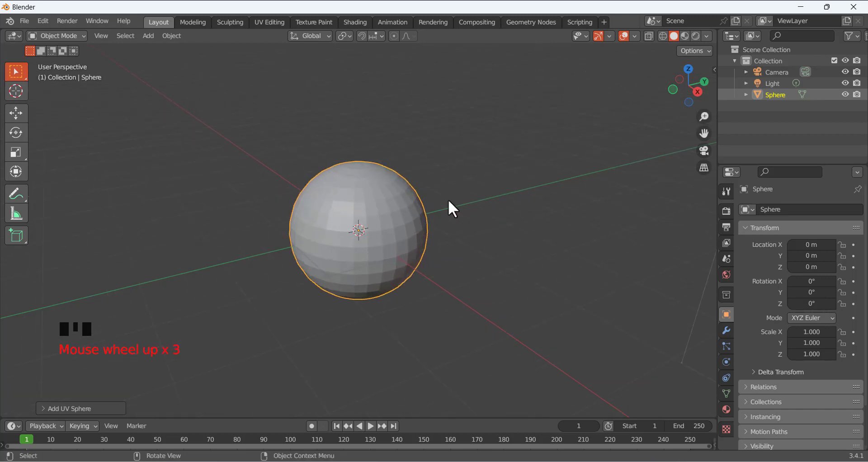
scroll(448, 202, "down", 2)
scroll(448, 202, "up", 1)
scroll(448, 202, "up", 2)
scroll(447, 202, "down", 3)
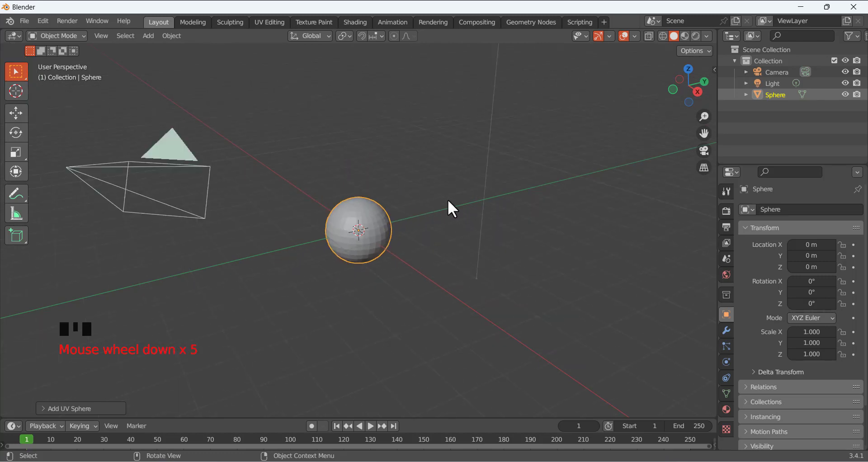
scroll(448, 202, "up", 6)
scroll(448, 201, "down", 6)
scroll(448, 200, "up", 6)
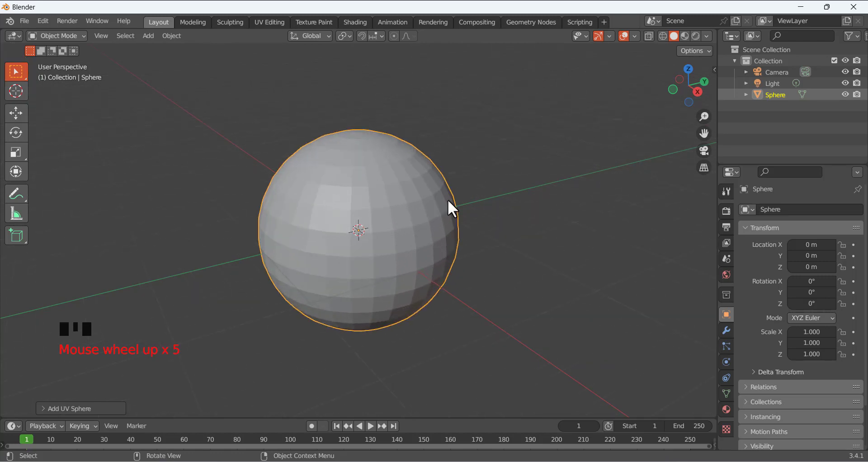
scroll(448, 201, "down", 6)
scroll(448, 201, "up", 6)
scroll(448, 201, "down", 7)
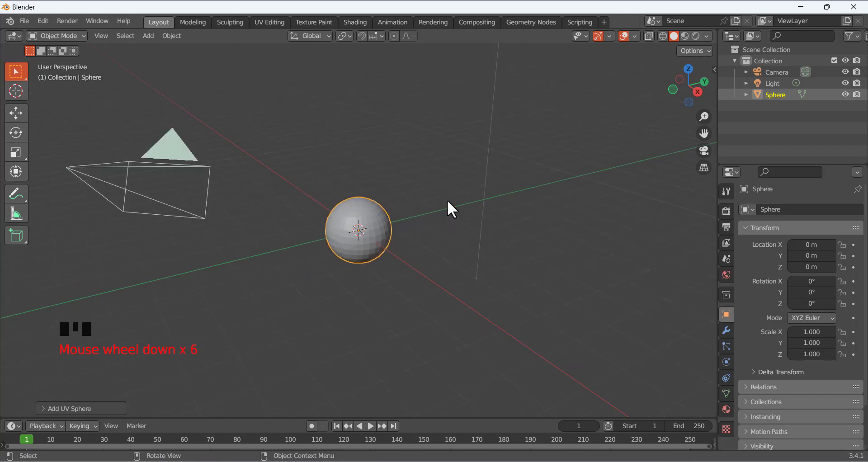
scroll(447, 201, "up", 7)
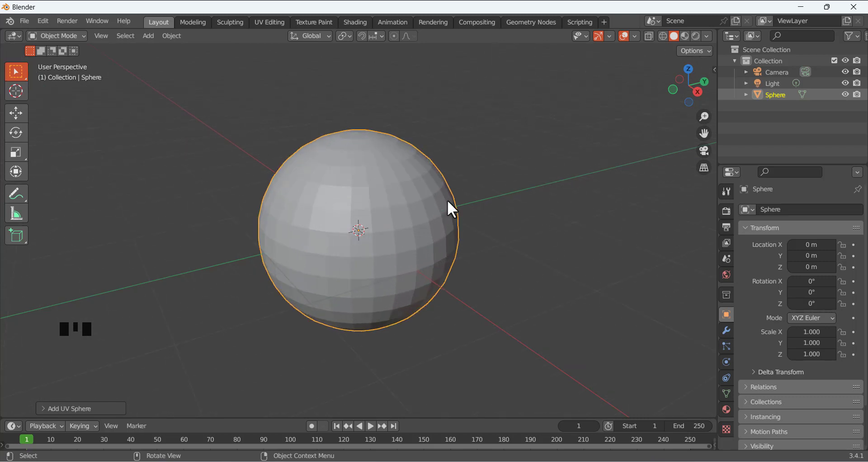
scroll(448, 201, "down", 6)
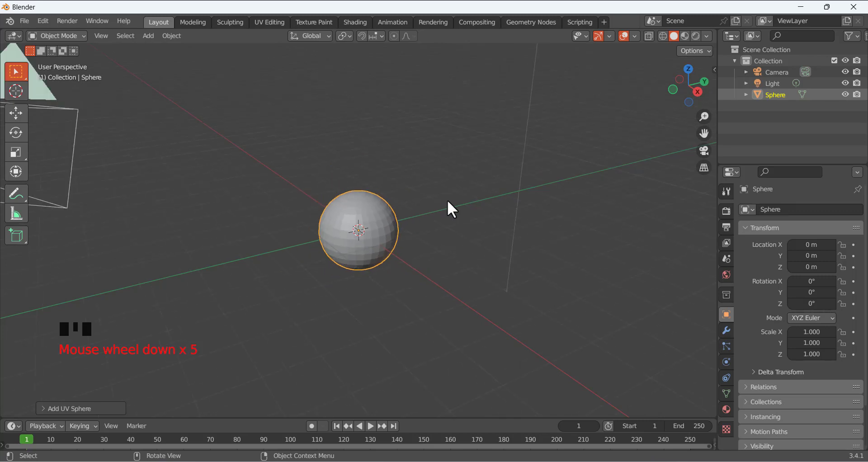
scroll(448, 201, "down", 3)
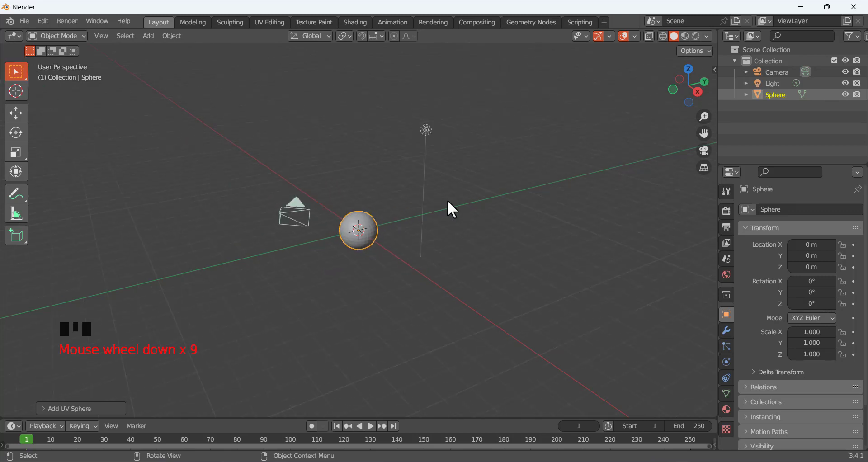
scroll(447, 200, "up", 9)
scroll(450, 208, "up", 2)
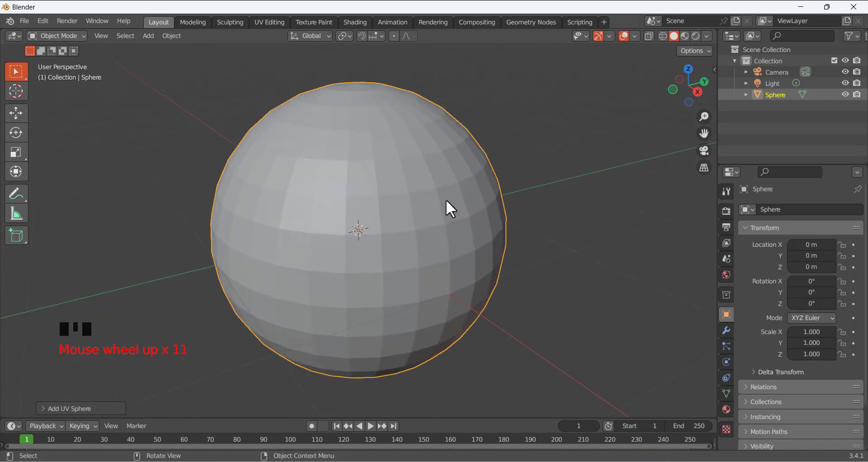
scroll(446, 201, "down", 7)
scroll(427, 204, "up", 2)
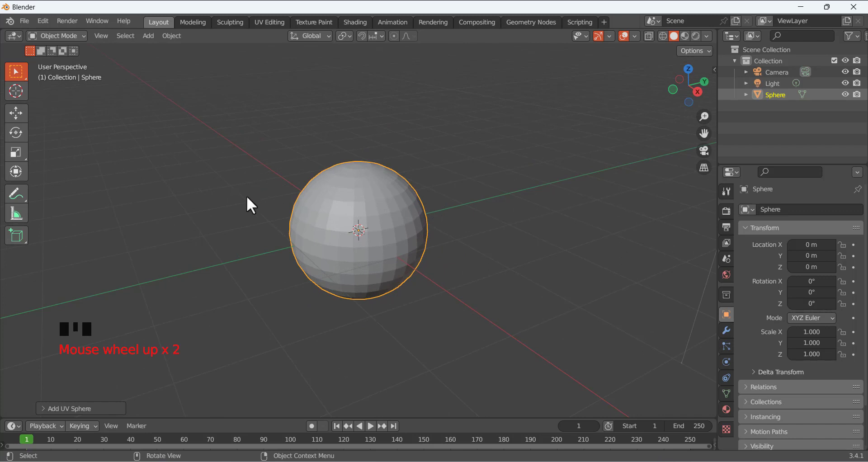
left_click(213, 216)
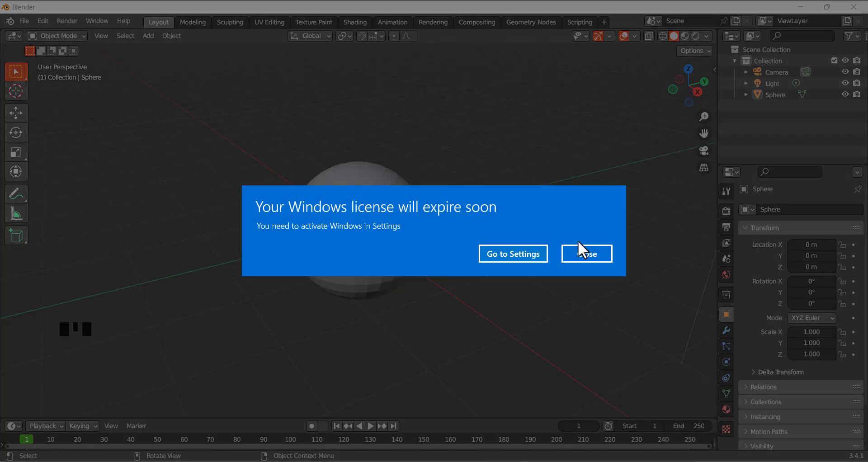
left_click(586, 248)
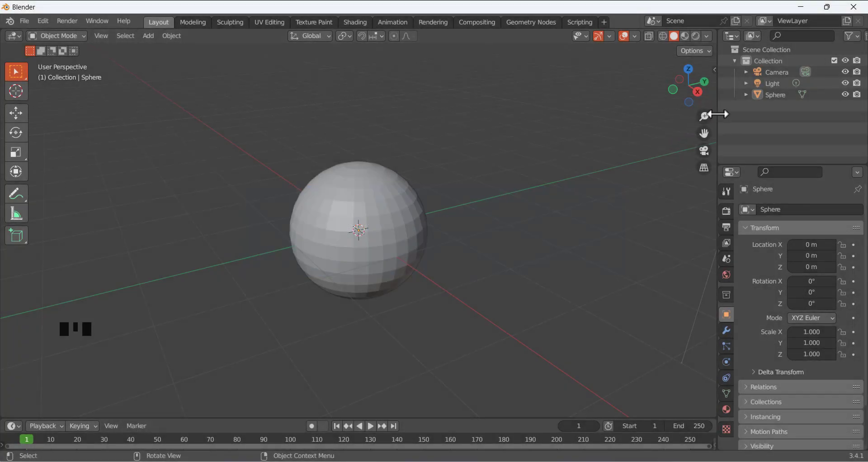
left_click_drag(703, 116, 701, 129)
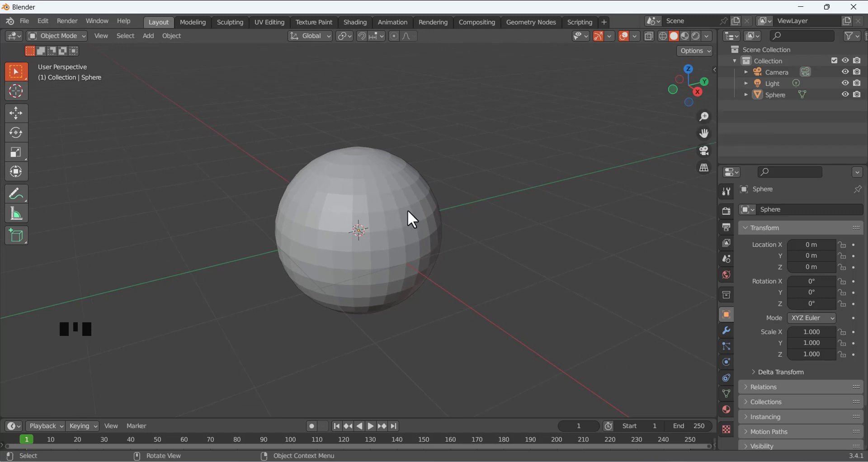
scroll(338, 221, "down", 2)
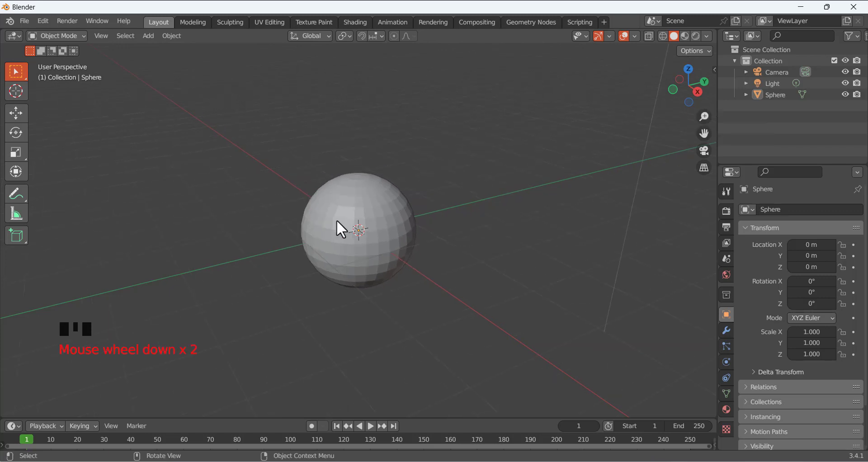
Select the sphere and put it in Edit Mode, using the mode dropdown and Tab
left_click(397, 232)
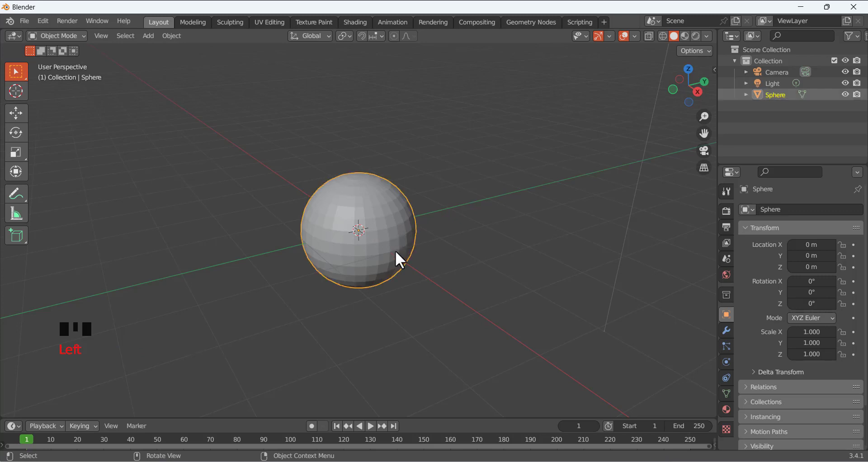
left_click(67, 36)
left_click(70, 61)
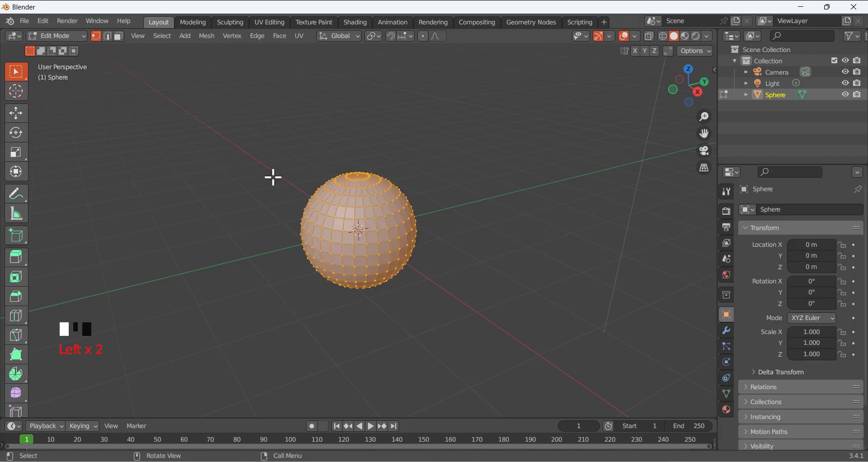
left_click(64, 36)
left_click(69, 48)
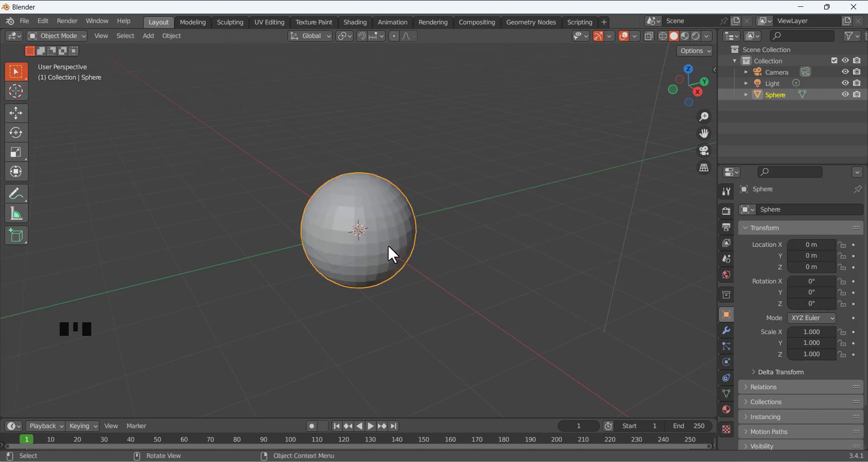
key("Tab")
key("Tab")
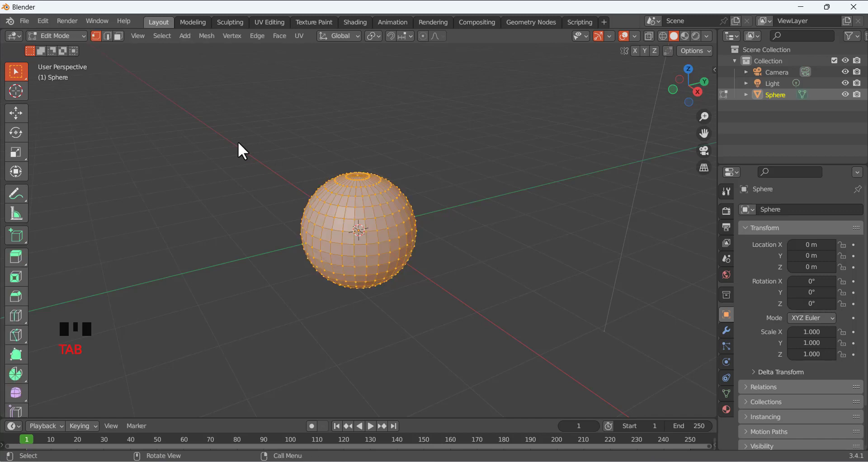
key("Tab")
key("Tab")
key("Tab")
key("Tab")
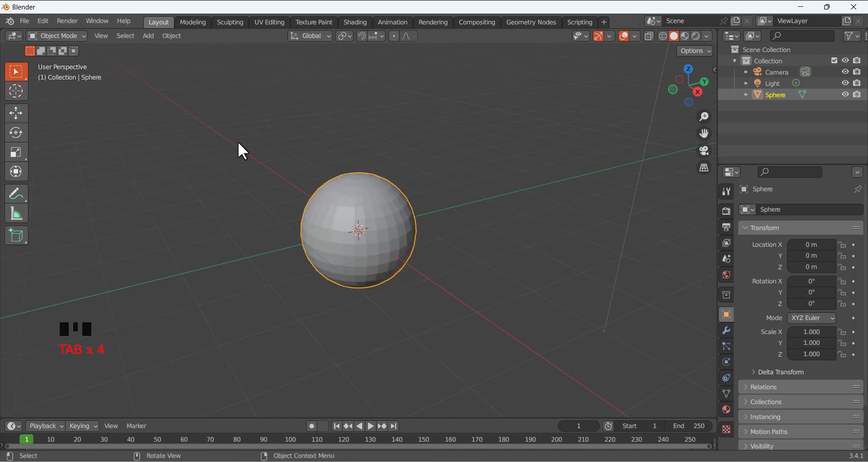
key("Tab")
key("Tab")
key("Tab")
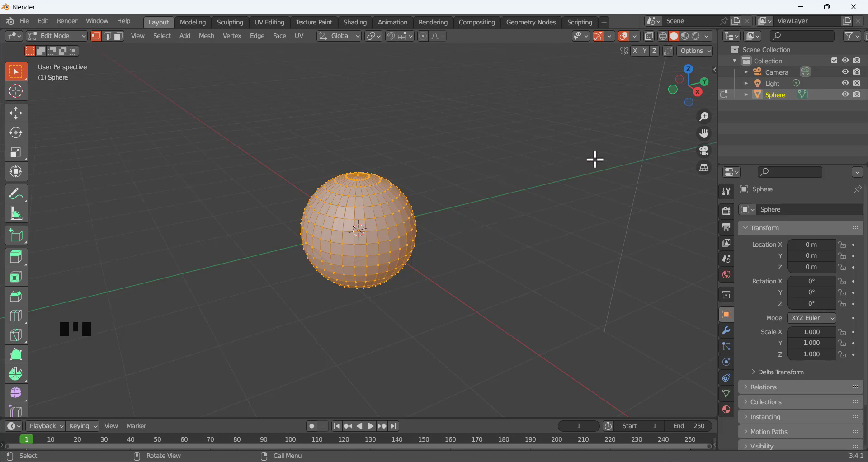
Check the sphere from the right side and orbited angles, then settle on Front Orthographic view
left_click(699, 89)
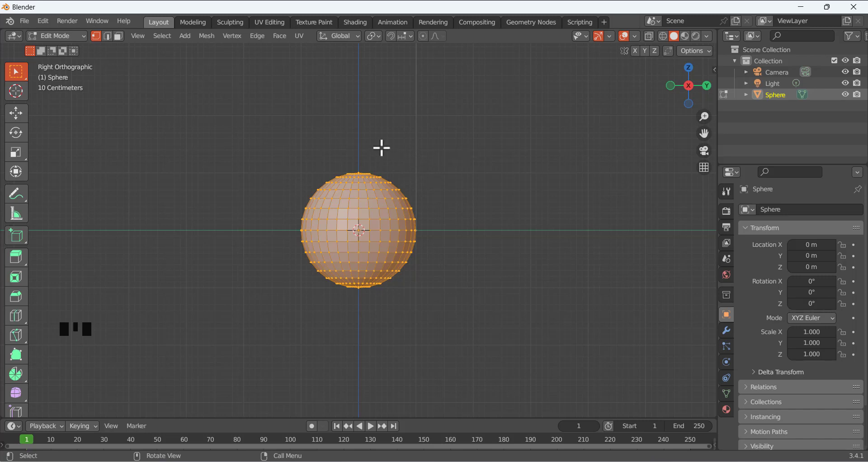
middle_click_drag(381, 147, 424, 177)
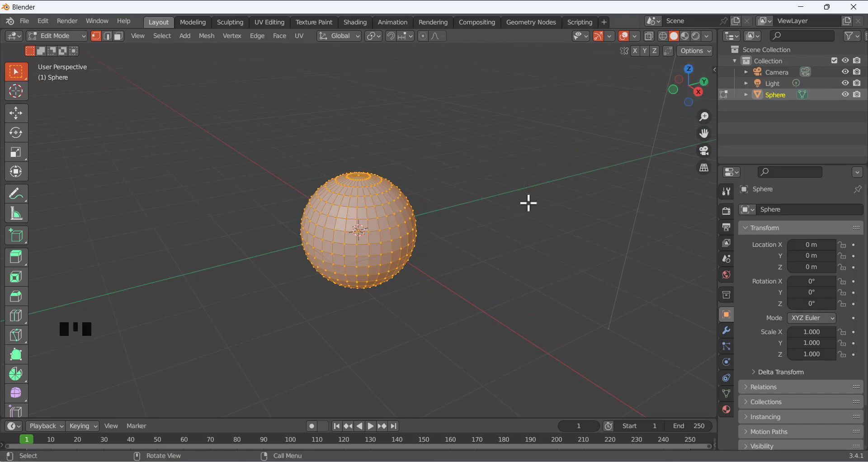
left_click_drag(699, 97, 477, 223)
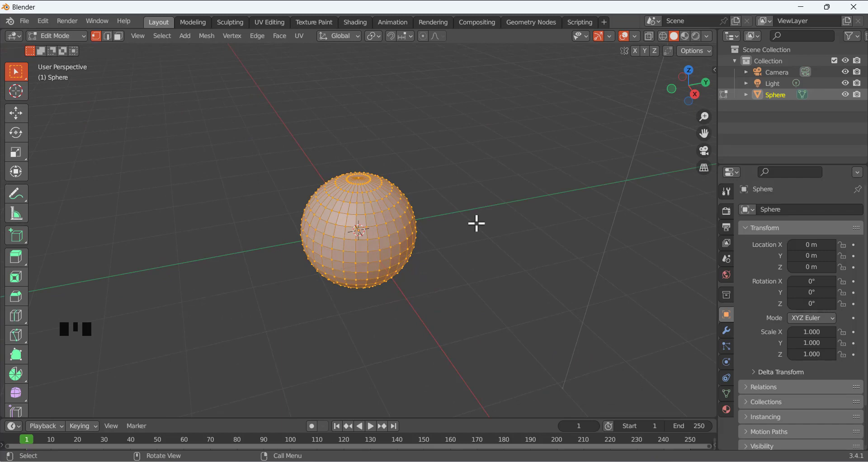
key("KP_1")
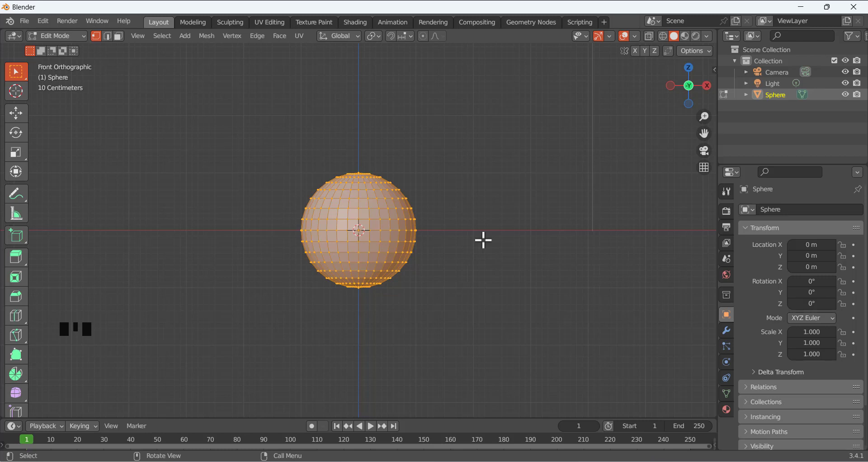
Deselect all of the sphere's vertices and switch to face select mode
scroll(452, 210, "up", 1)
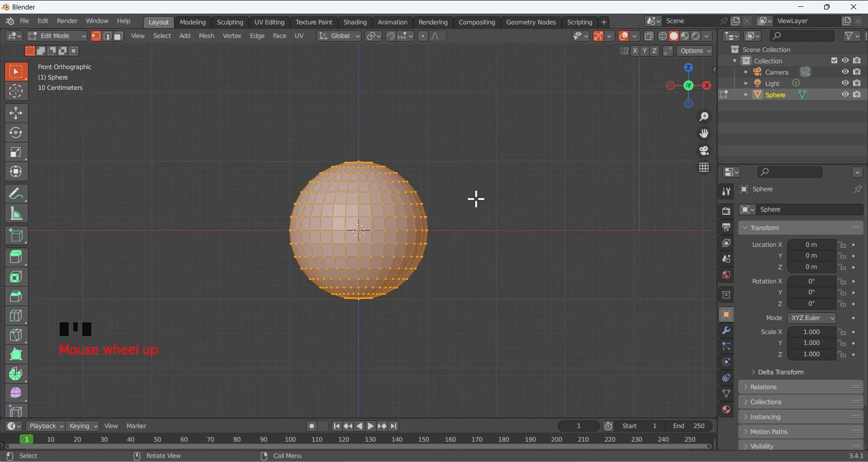
key("KP_1")
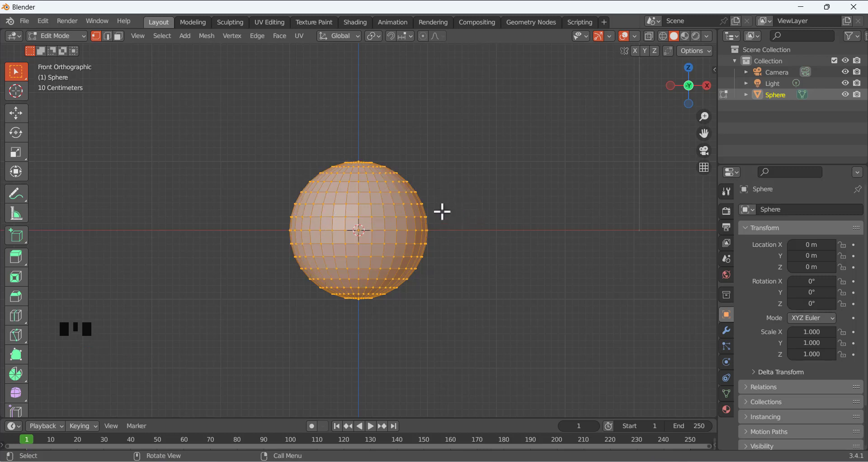
left_click(249, 142)
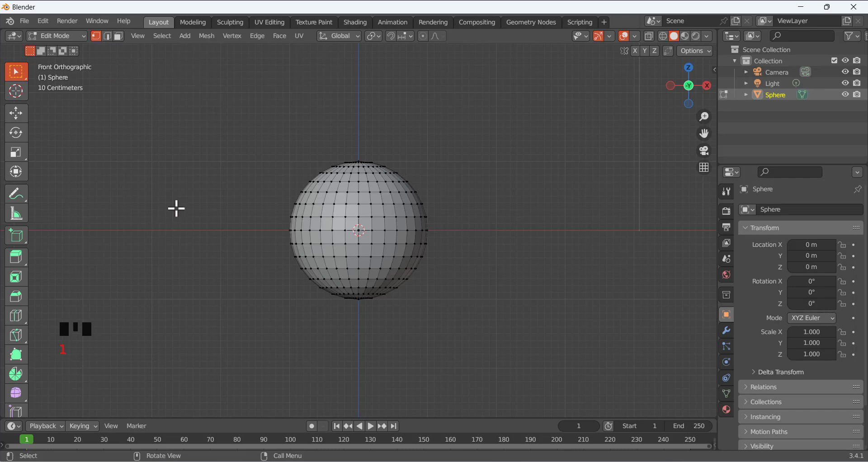
key("2")
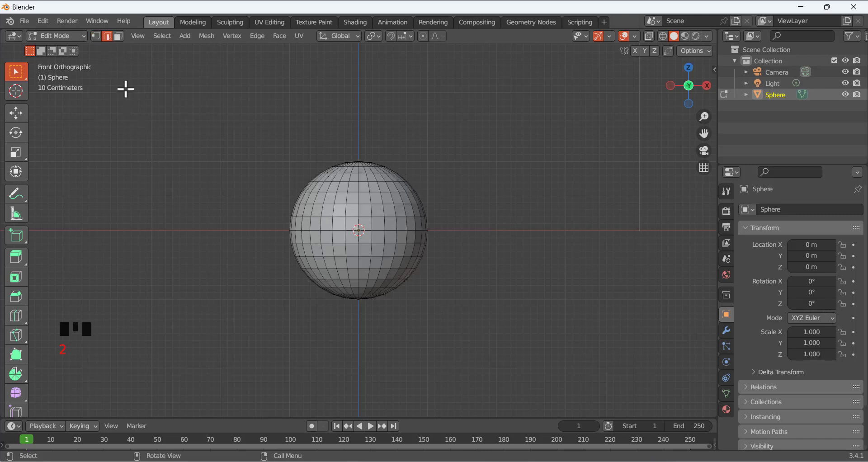
key("3")
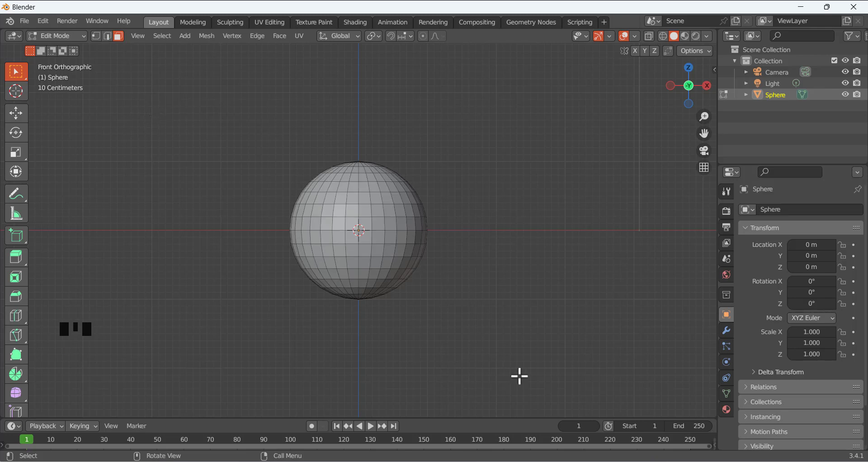
key("alt+Tab")
Search Google for 'laptop key board' in a new tab, opening the first keyboard image separately
left_click(252, 9)
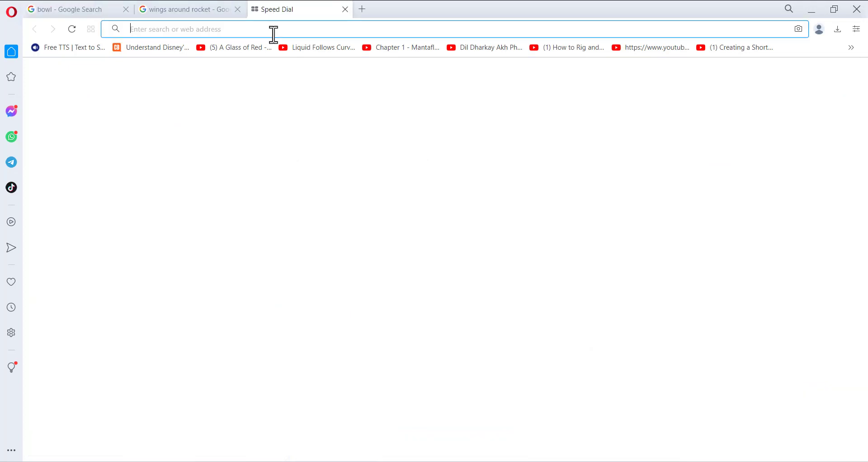
type("la")
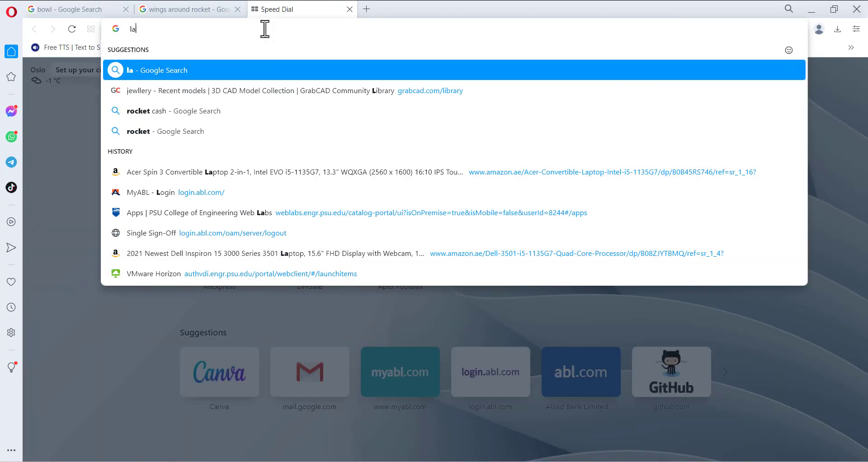
type("ptop key board")
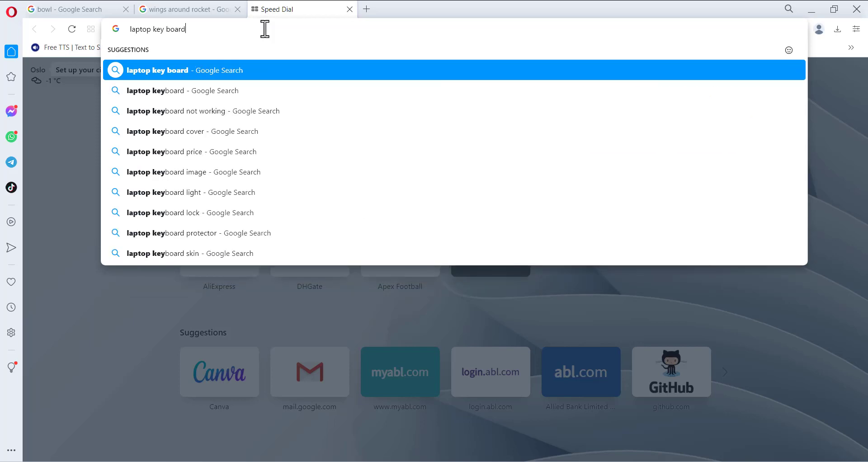
key("Return")
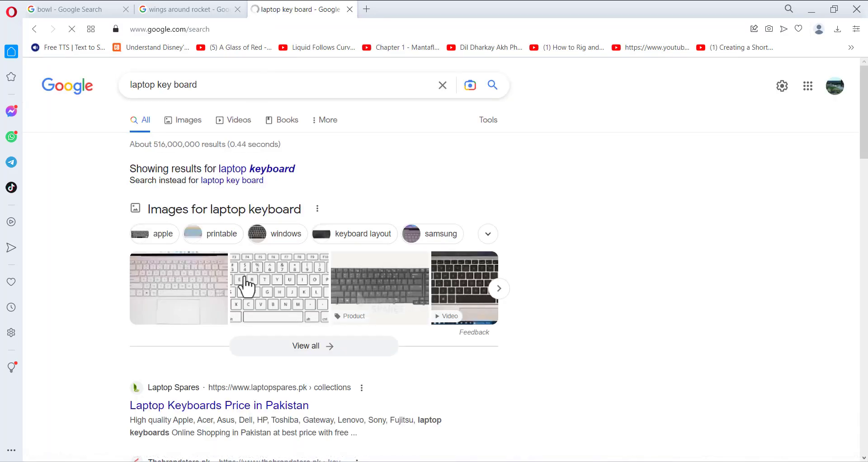
right_click(190, 288)
left_click(224, 300)
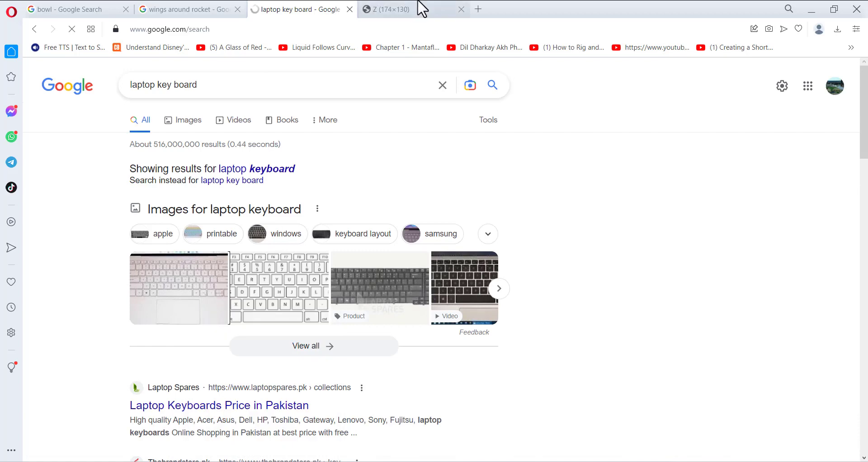
left_click(416, 9)
left_click(249, 9)
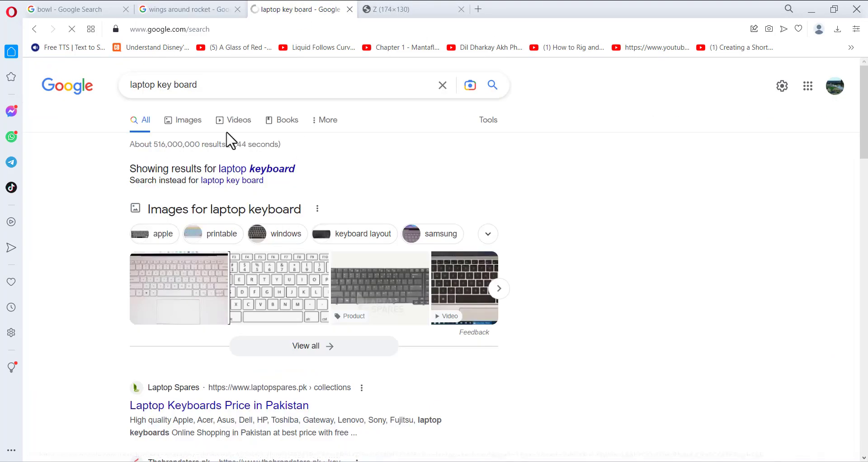
Show laptop keyboard image results and preview the HP ProBook 640 G1 keyboard
left_click(174, 122)
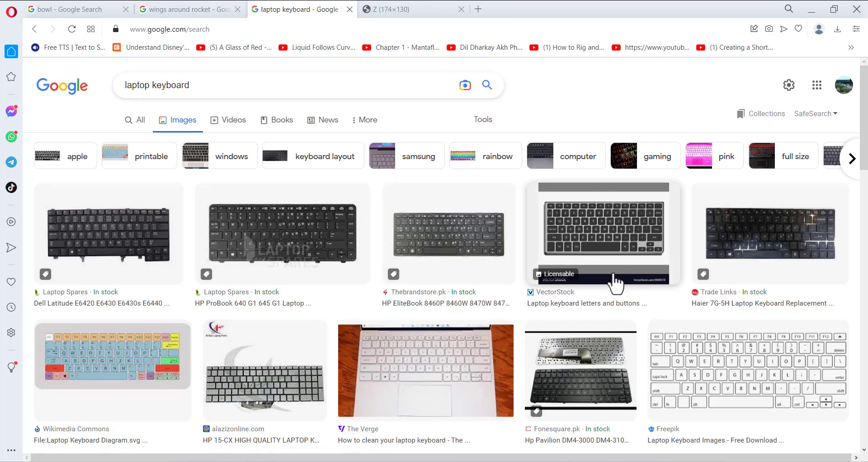
scroll(585, 383, "down", 1)
scroll(584, 383, "down", 2)
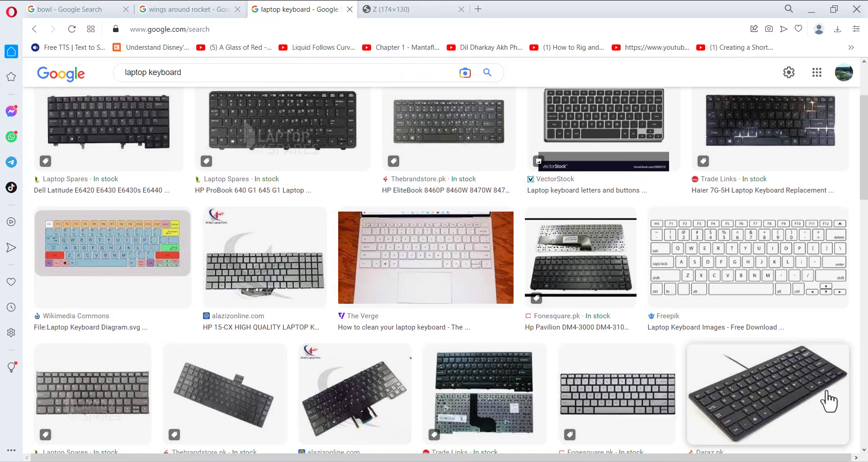
scroll(407, 290, "up", 2)
left_click(275, 249)
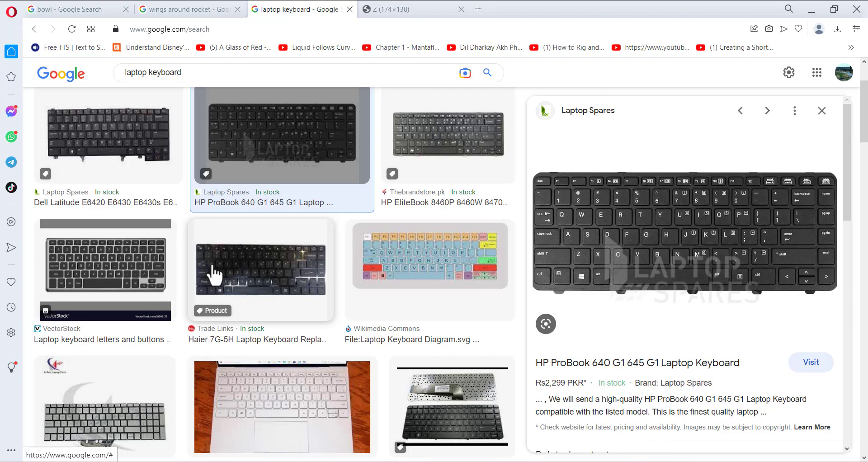
scroll(214, 269, "down", 8)
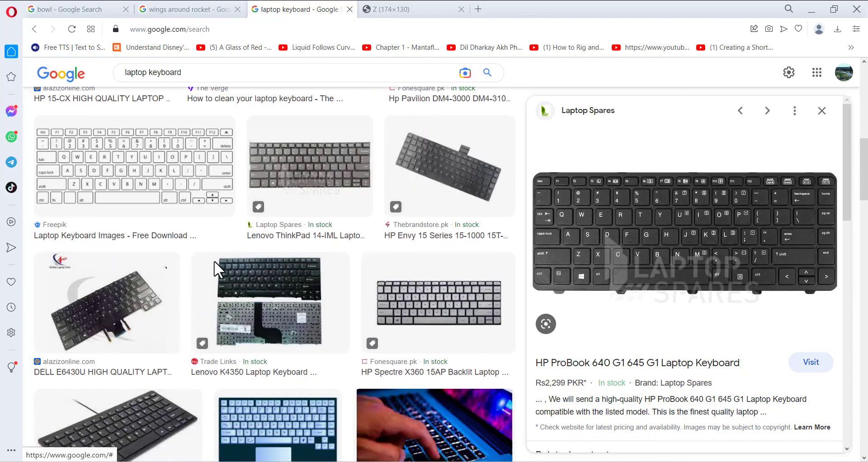
scroll(214, 261, "down", 5)
scroll(215, 267, "down", 3)
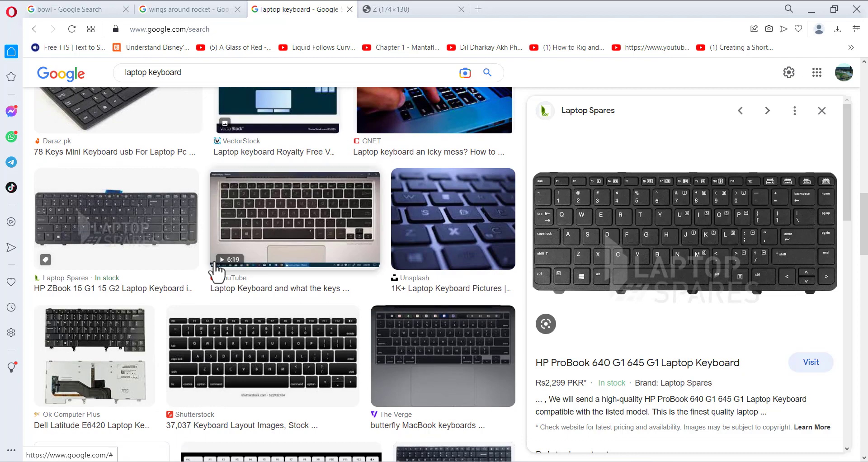
scroll(216, 271, "down", 4)
scroll(216, 272, "up", 10)
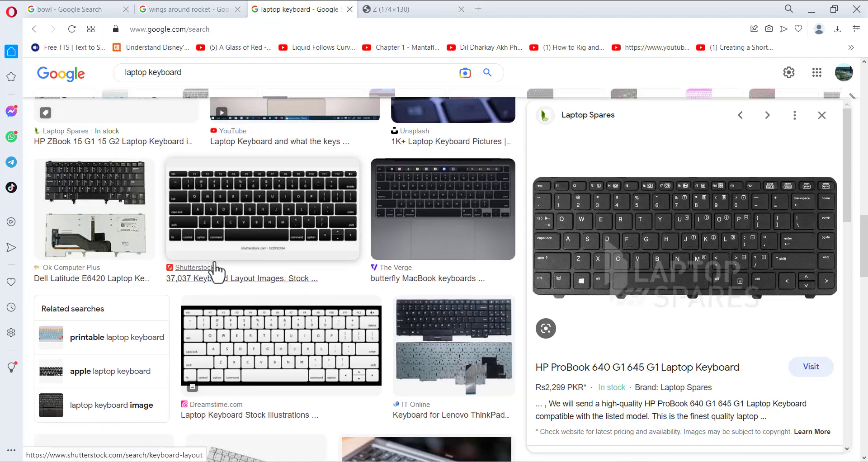
scroll(217, 271, "up", 3)
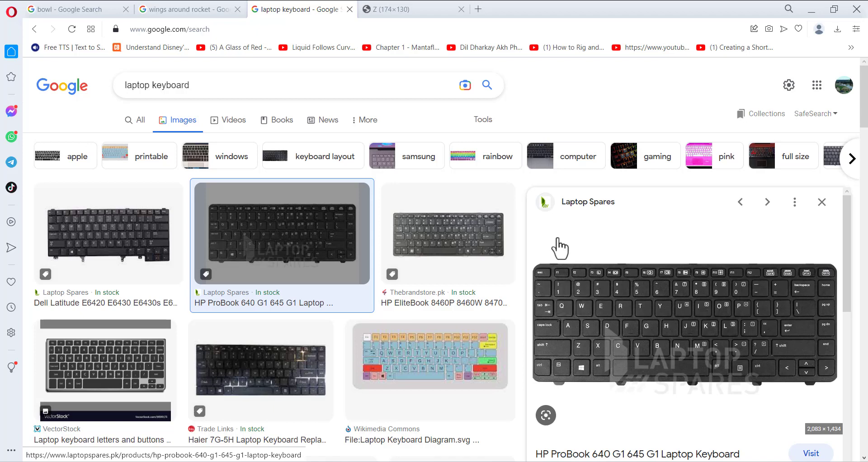
Extend the image search to 'laptop keyboard with num pad'
left_click(237, 80)
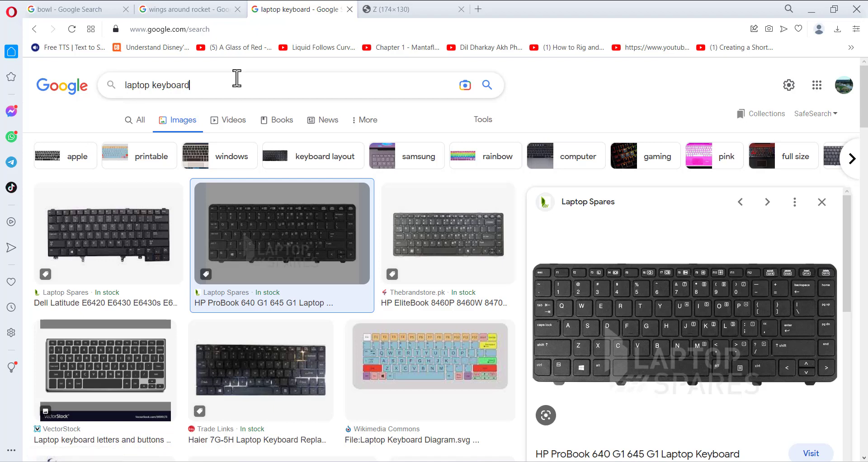
type("with num ")
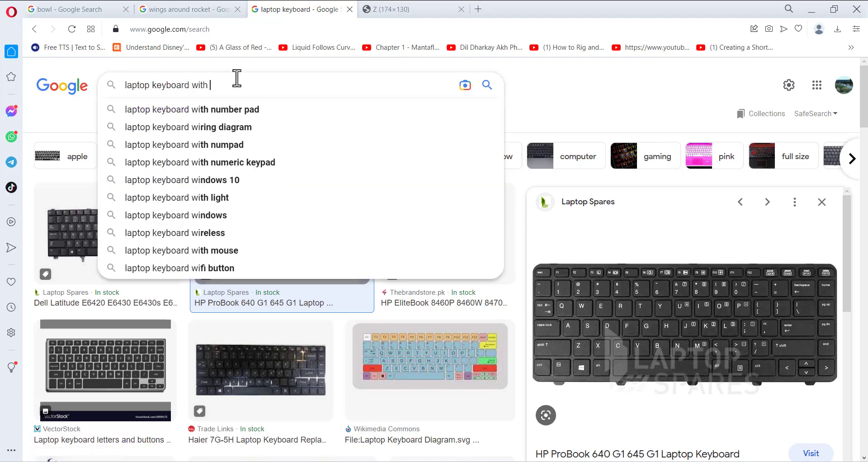
type("pad")
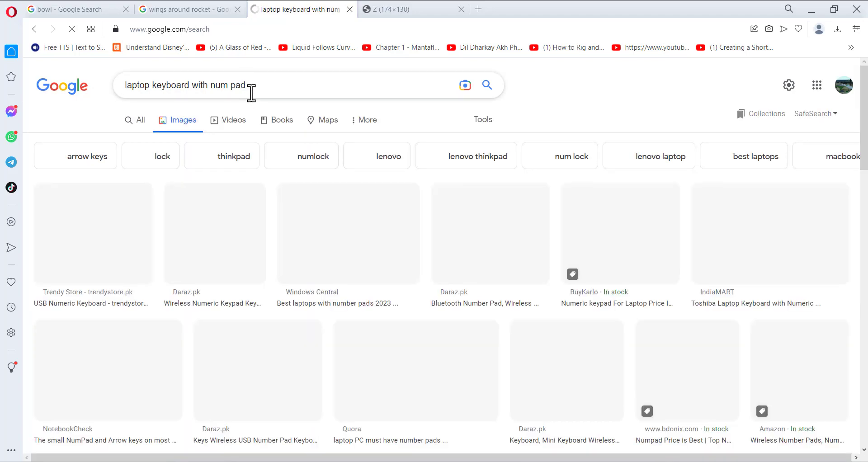
scroll(340, 226, "down", 2)
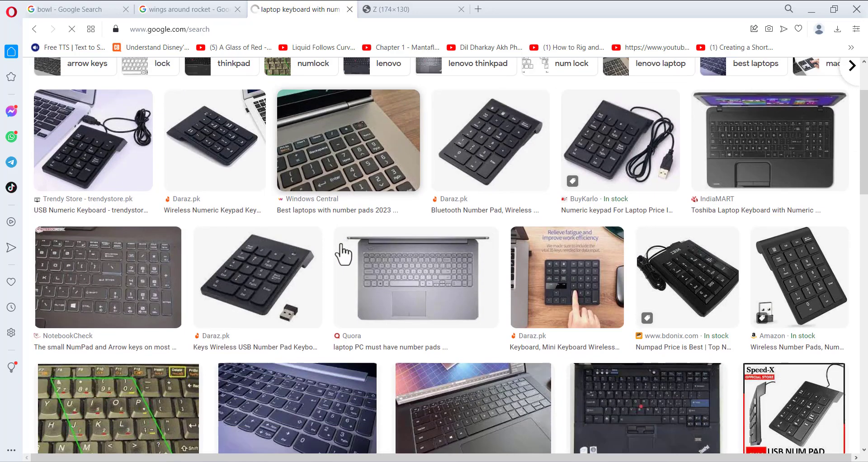
Preview the Quora and Toshiba laptop keyboard images, then return to Blender
left_click(451, 254)
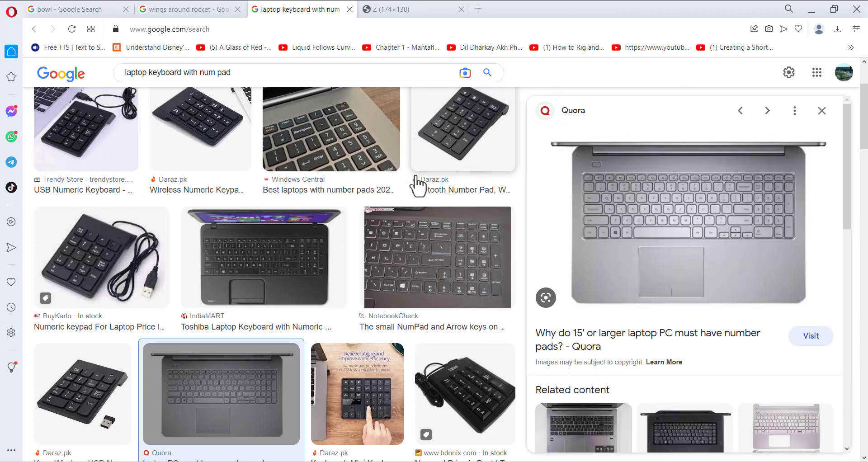
scroll(307, 334, "up", 2)
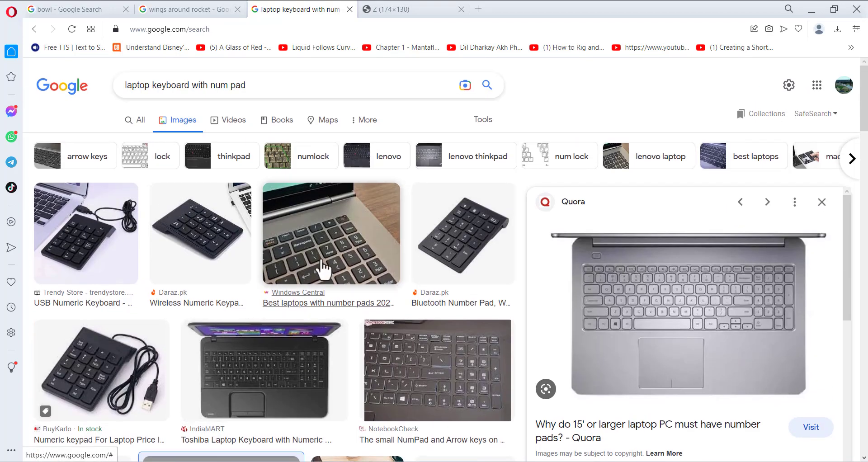
left_click(822, 202)
left_click(793, 259)
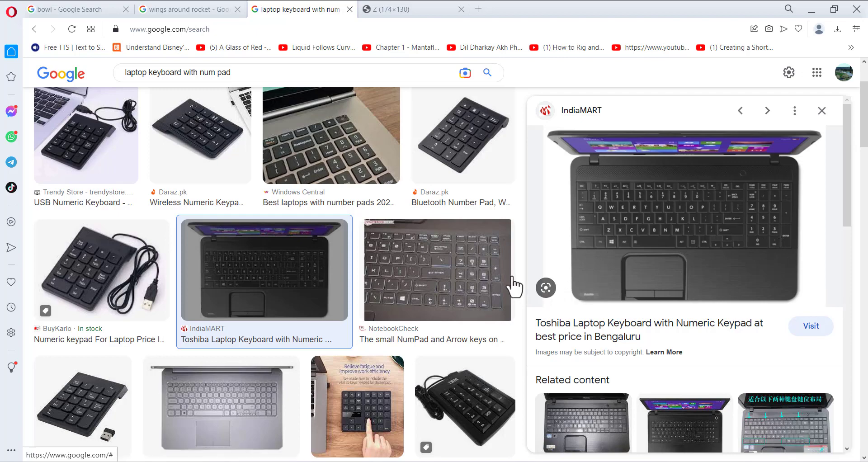
left_click(538, 461)
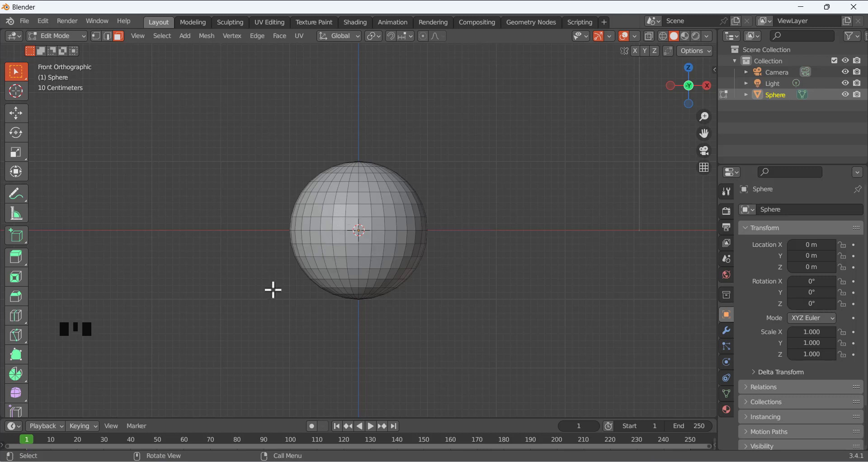
Cycle through vertex, edge and face select modes in front view, ending on face selection
key("KP_1")
key("1")
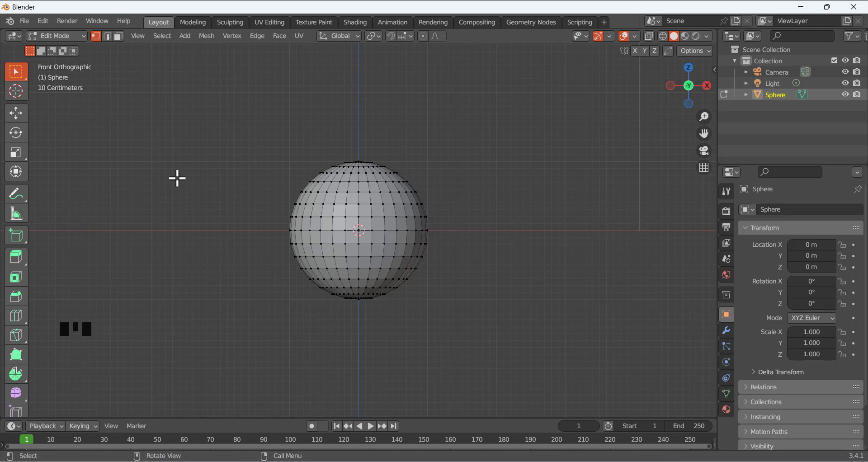
key("2")
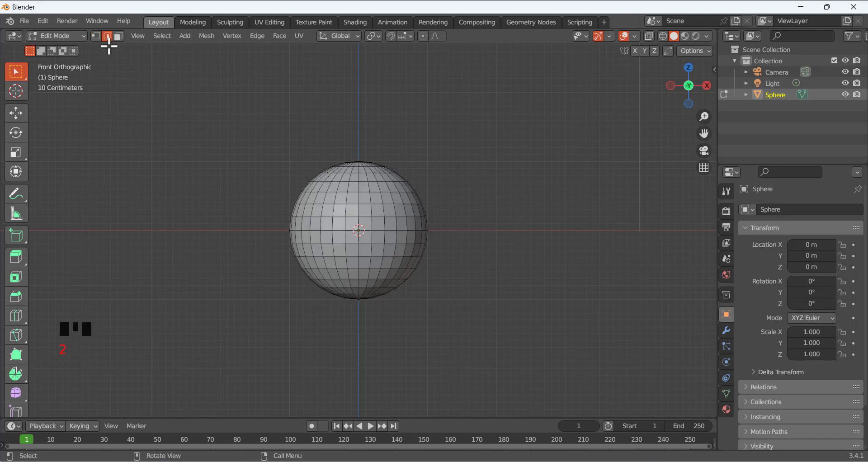
key("3")
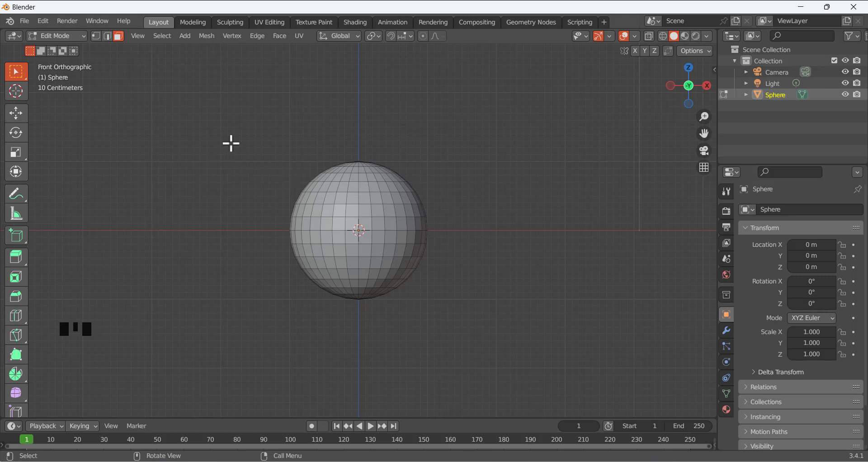
Box-select the sphere's upper-half faces down to the equator, checking from orbited and front views
left_click_drag(230, 143, 480, 239)
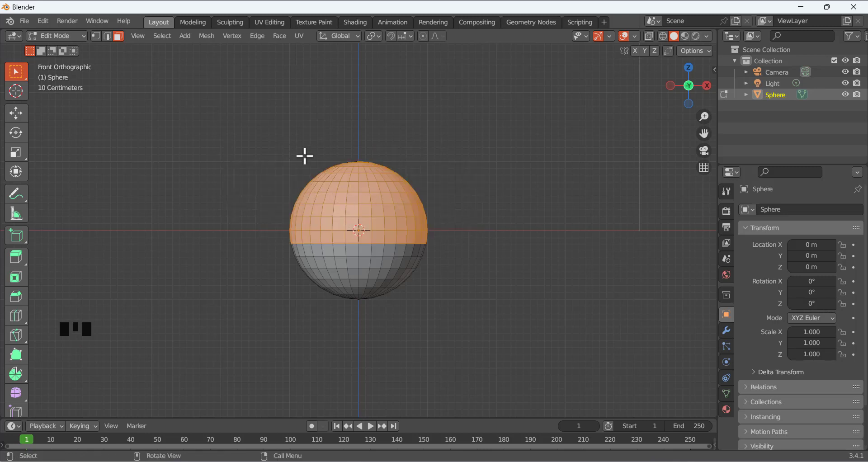
left_click(236, 141)
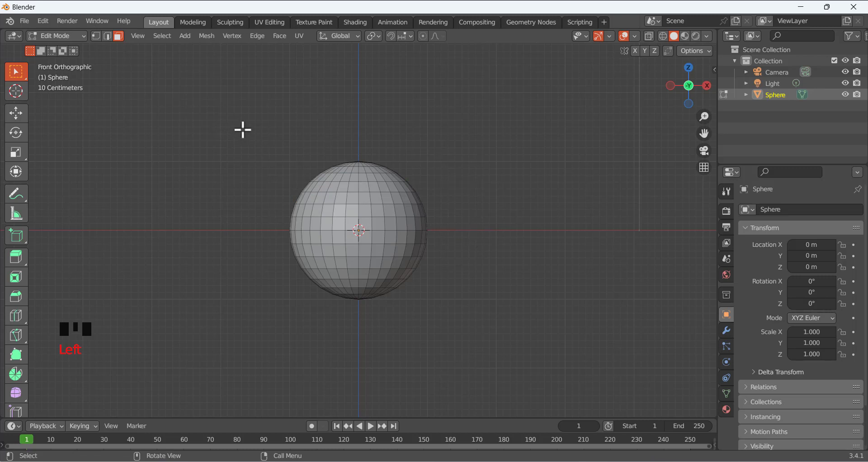
left_click_drag(239, 128, 491, 226)
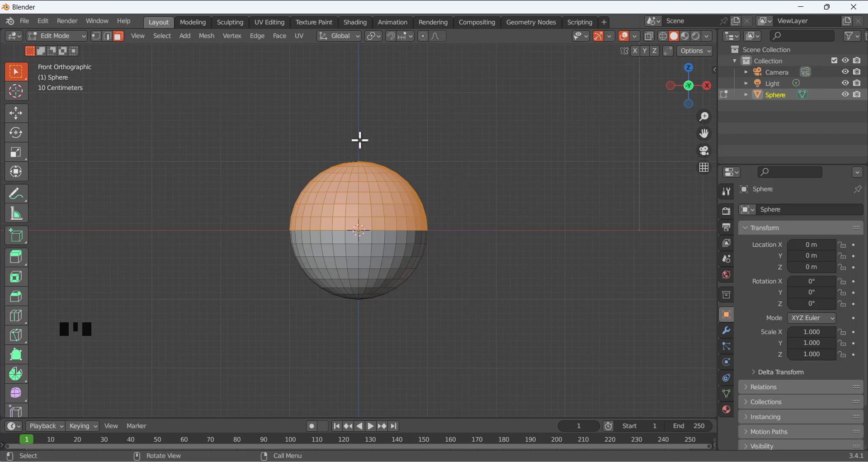
middle_click_drag(345, 142, 430, 172)
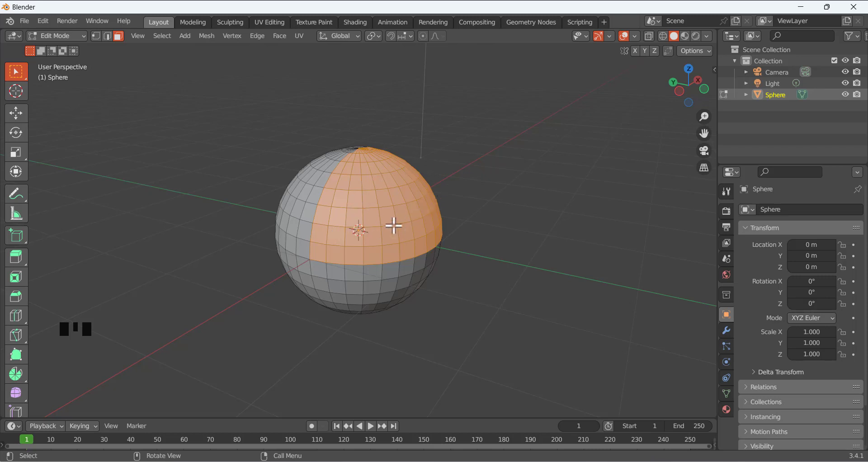
middle_click_drag(246, 183, 280, 188)
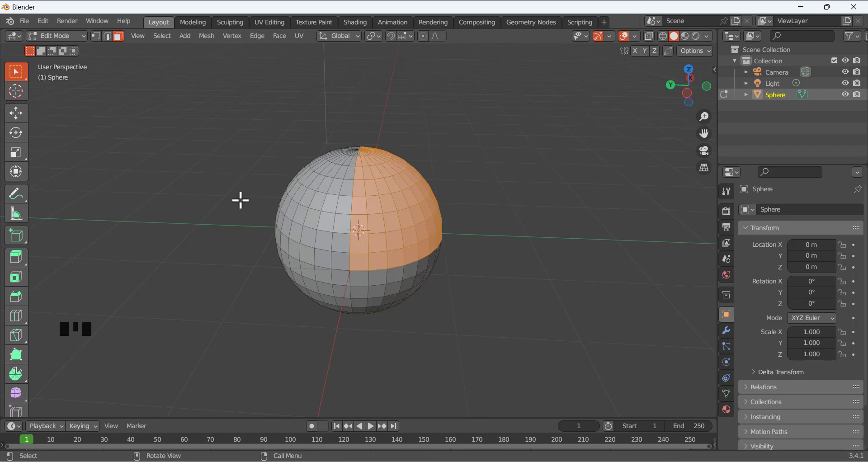
key("KP_1")
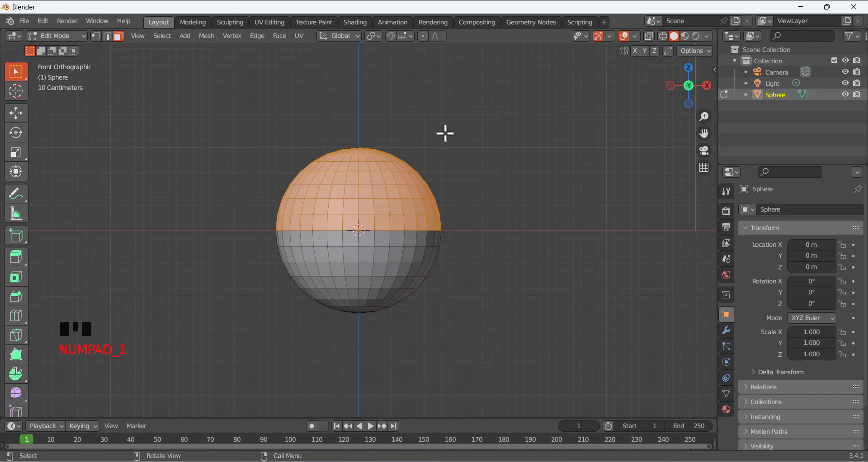
middle_click_drag(366, 130, 428, 165)
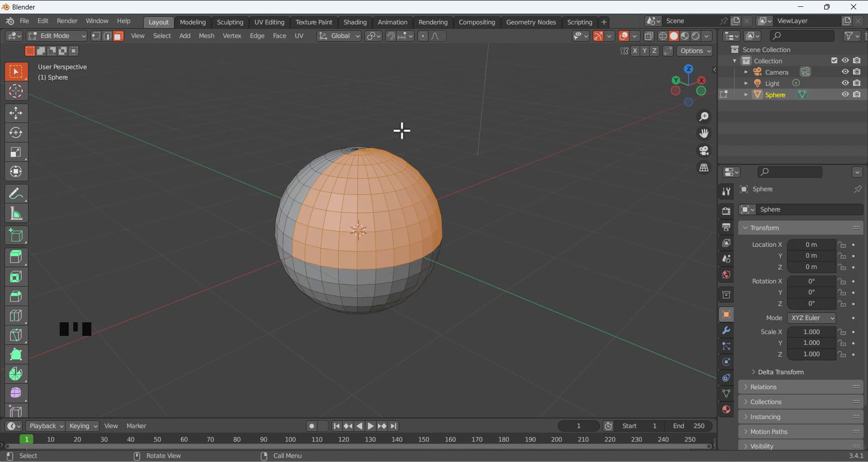
key("KP_1")
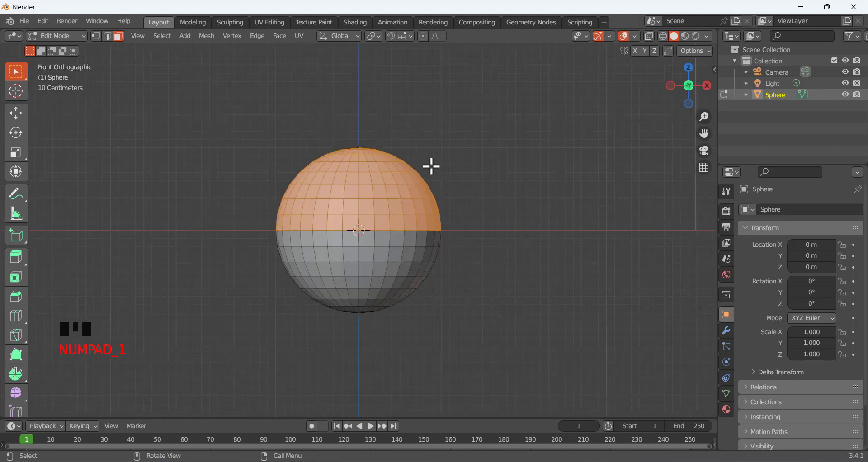
Turn on X-Ray, box-select the sphere's upper half including back faces, check it, then deselect everything
left_click(648, 37)
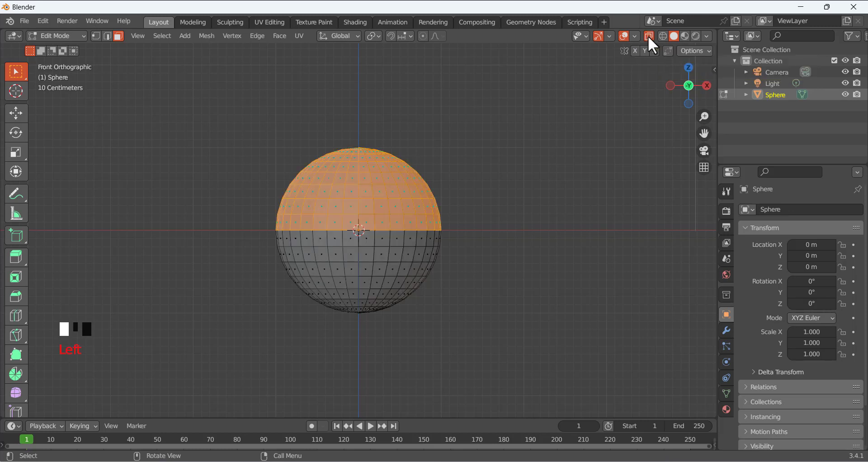
left_click(471, 122)
left_click_drag(228, 129, 503, 226)
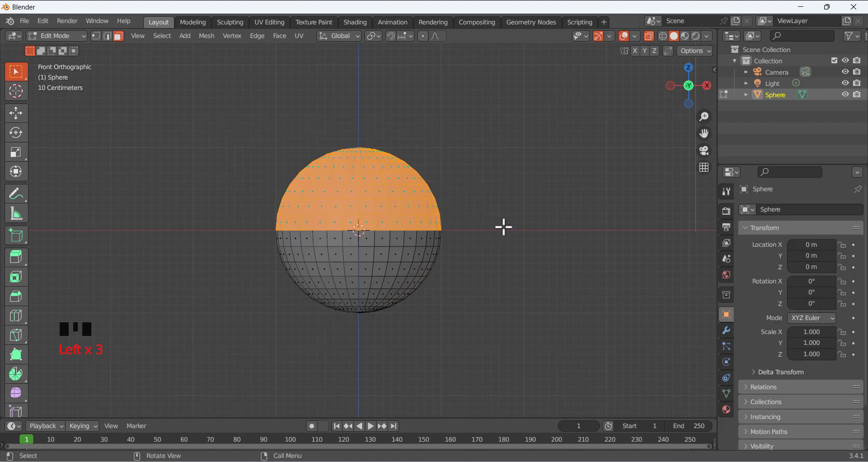
middle_click_drag(241, 157, 359, 184)
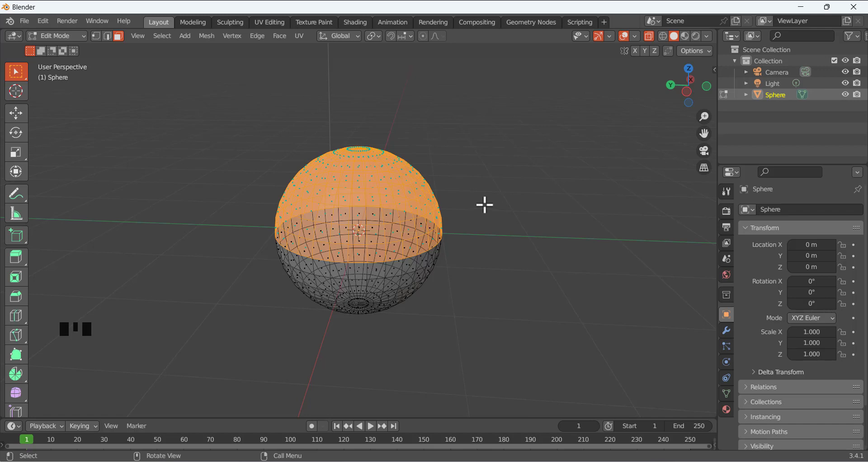
left_click(465, 181)
mouse_move(461, 225)
middle_mouse_down()
mouse_move(492, 189)
mouse_move(473, 222)
middle_mouse_up()
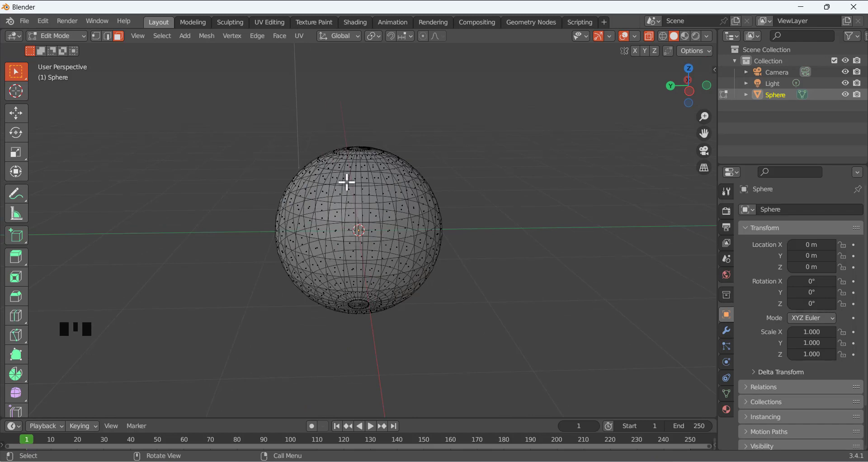
middle_click_drag(440, 215, 380, 238)
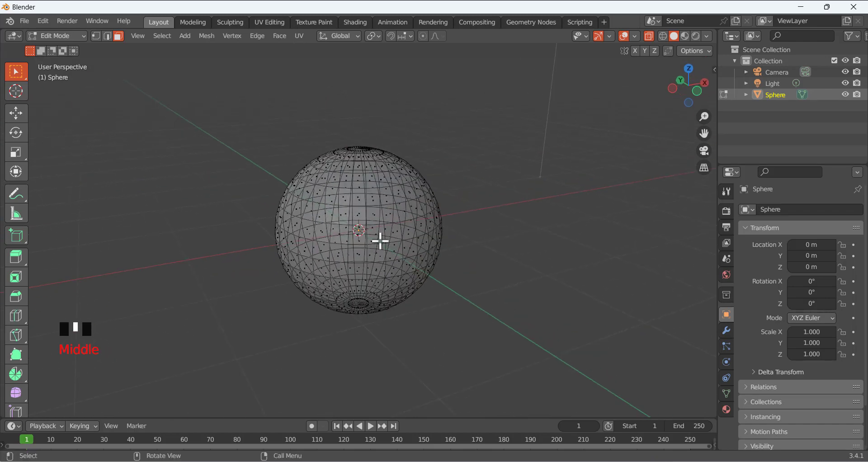
key("KP_1")
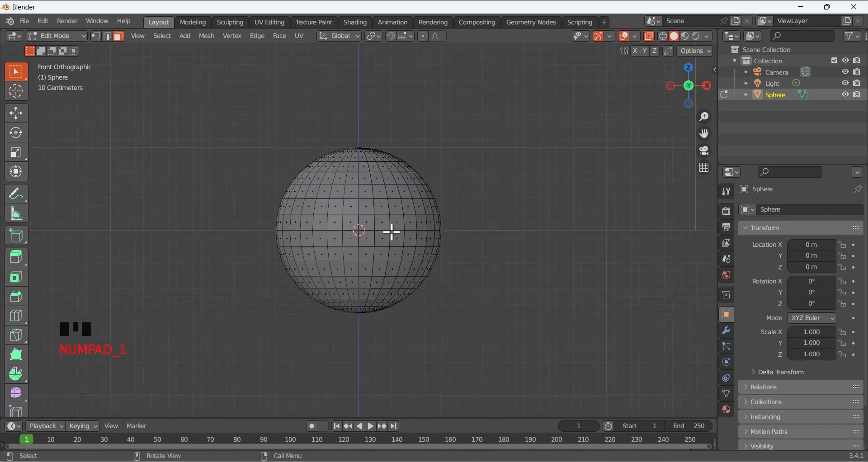
middle_click_drag(428, 161, 517, 211)
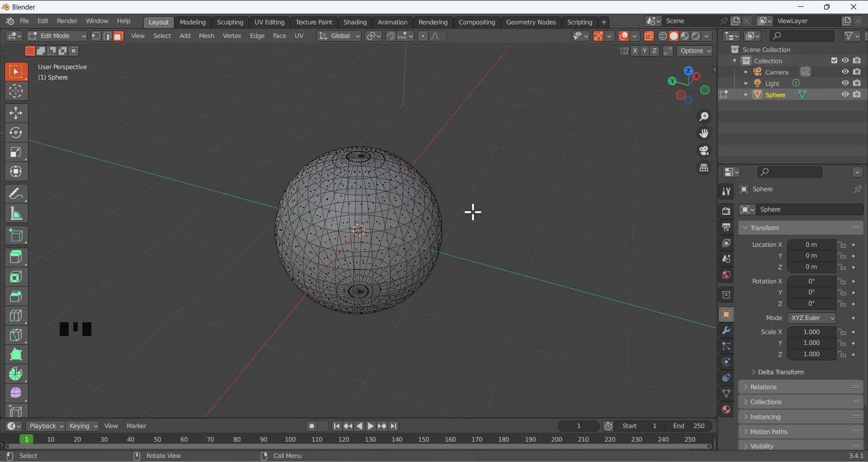
key("z")
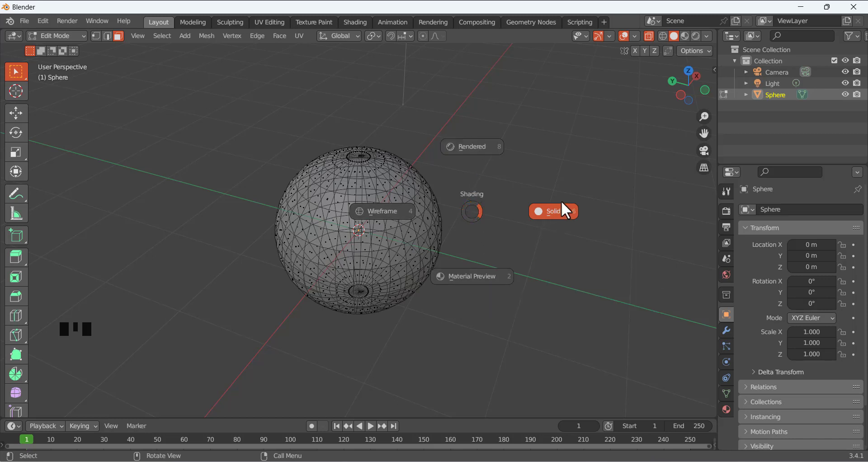
left_click(381, 213)
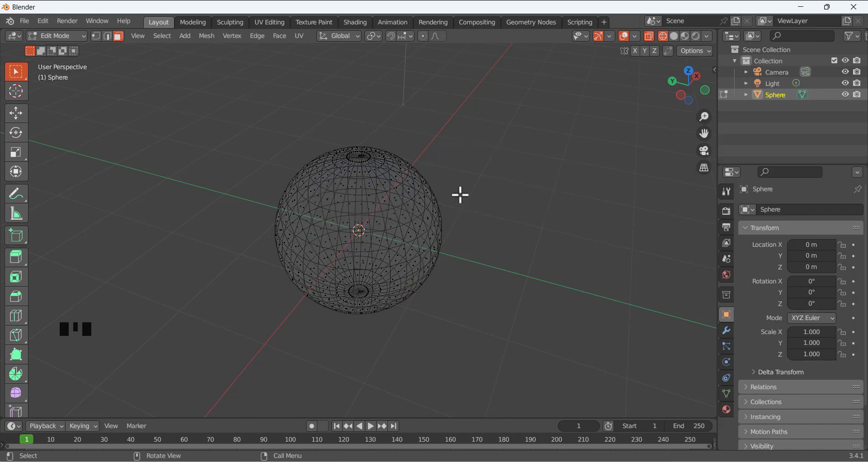
middle_click_drag(483, 194, 432, 190)
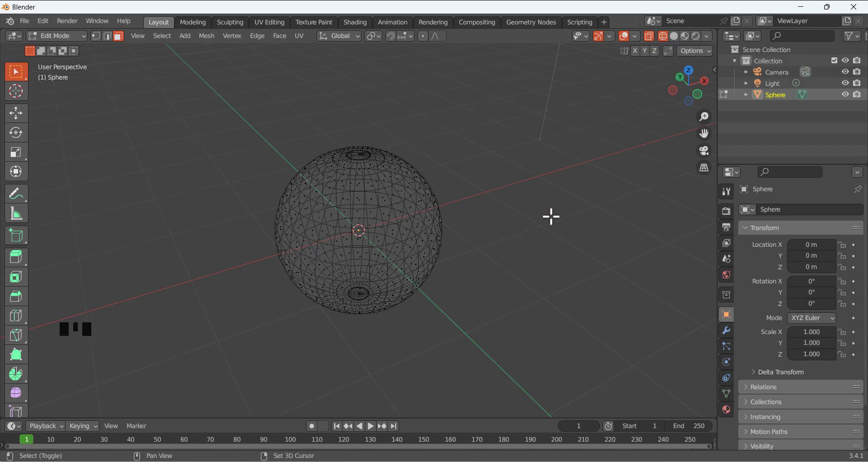
key("shift+z")
key("shift+z")
key("shift+z")
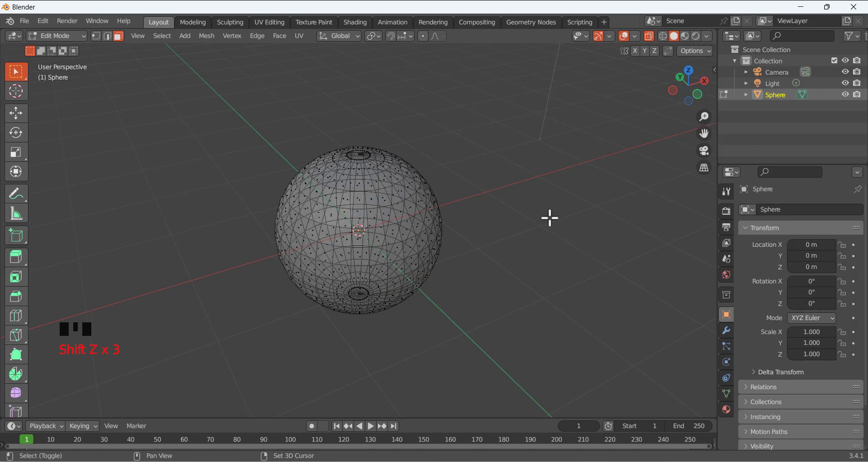
key("shift+z")
key("shift+z")
key("shift+z")
key("shift+z")
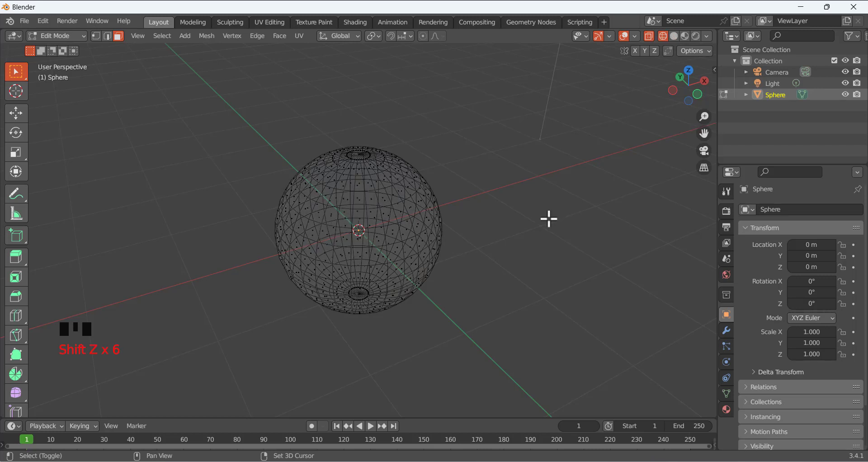
middle_click_drag(513, 184, 488, 185)
left_click(488, 186)
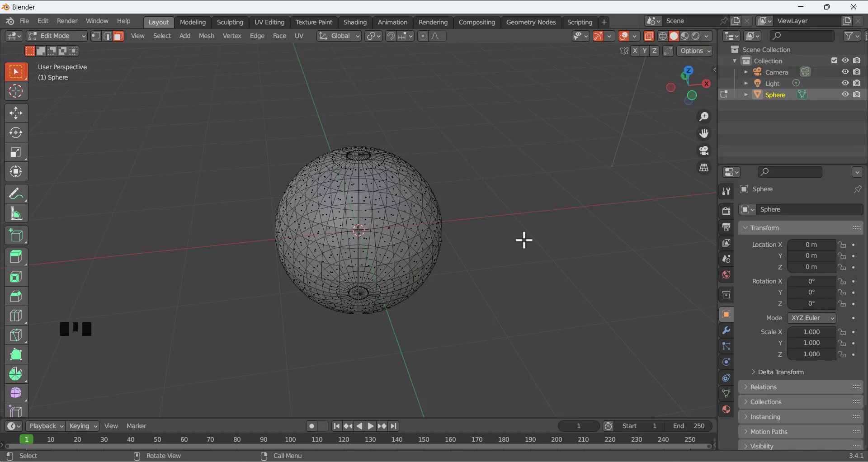
key("KP_1")
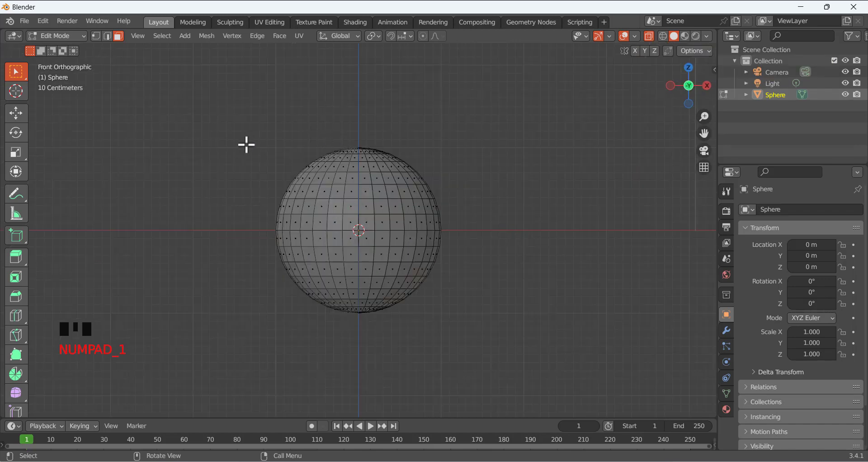
Delete the faces of the sphere's upper half
left_click_drag(206, 134, 572, 226)
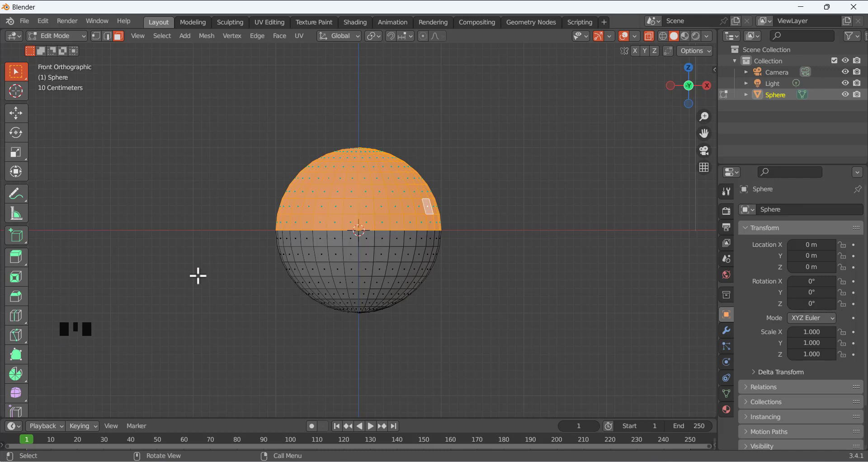
key("x")
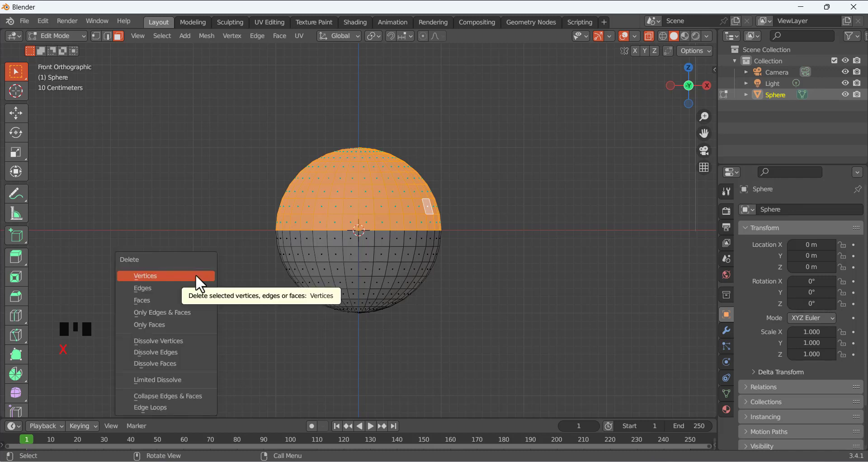
left_click(147, 301)
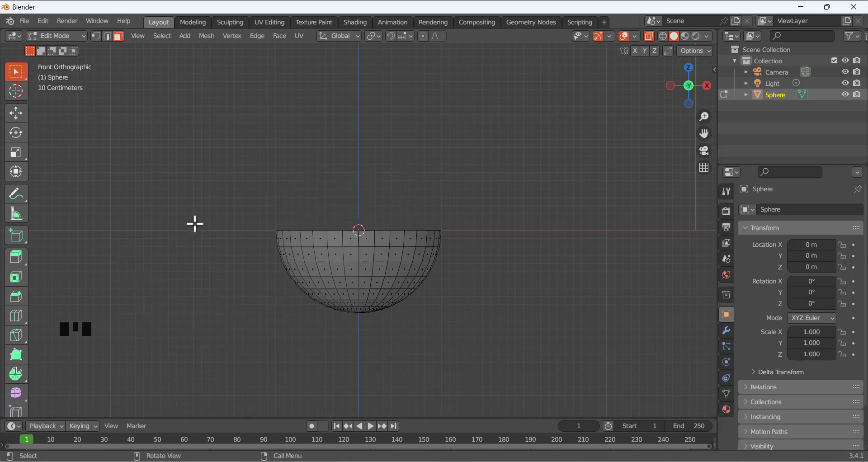
From the front view, box-select the faces at the bowl's bottom
middle_click_drag(248, 186, 225, 213)
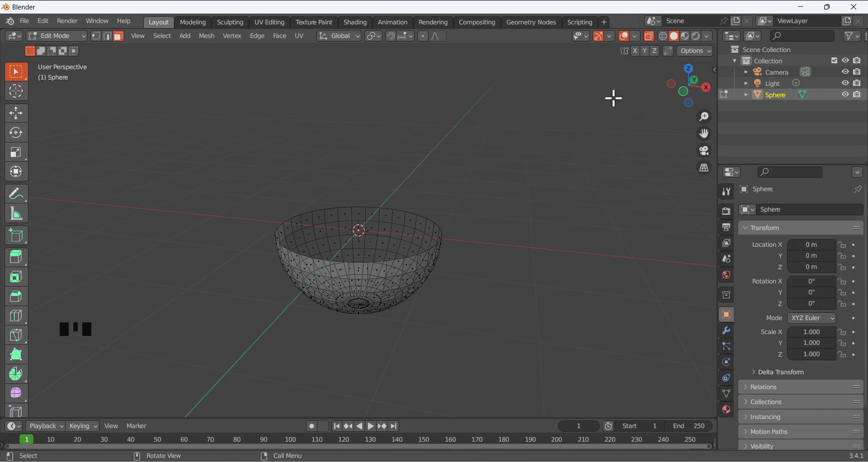
key("KP_1")
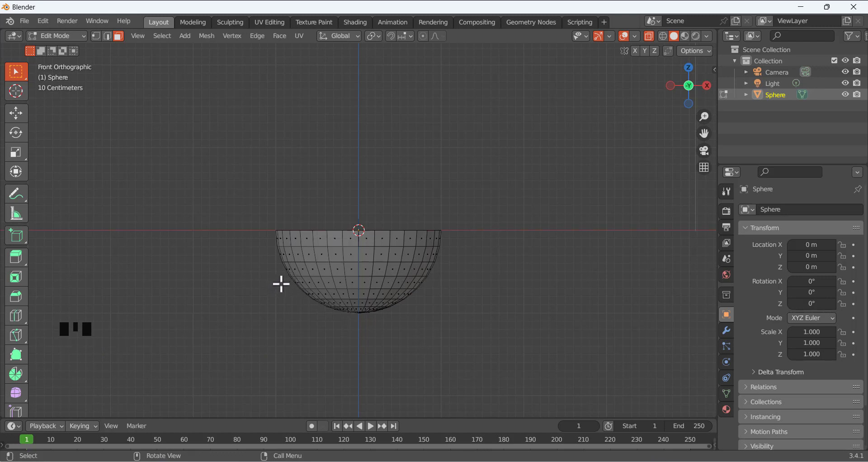
left_click_drag(280, 284, 467, 350)
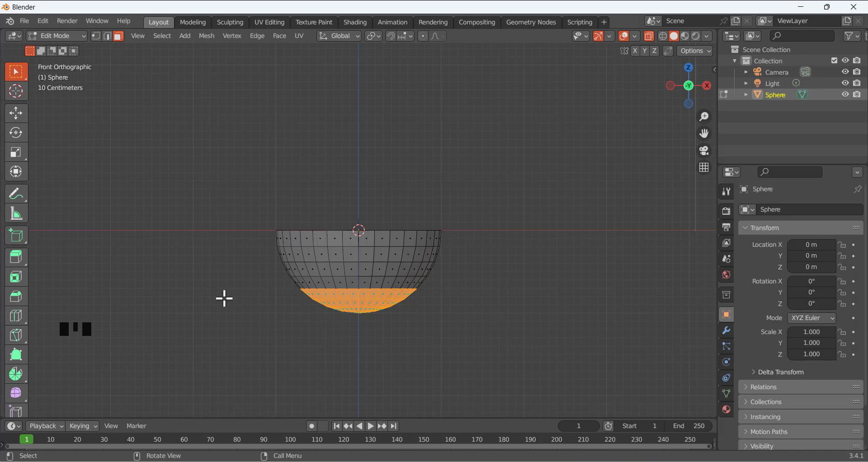
Scale the bowl's bottom faces along Z to about 0.143 for a shallower base
key("s")
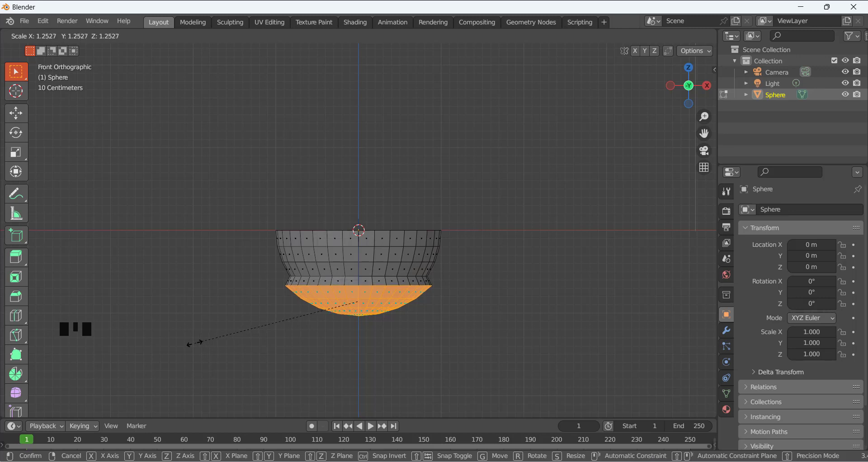
key("z")
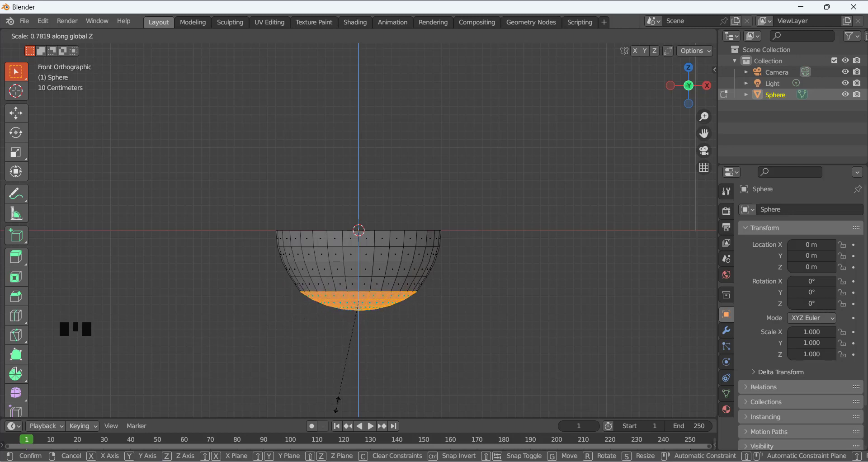
left_click(280, 368)
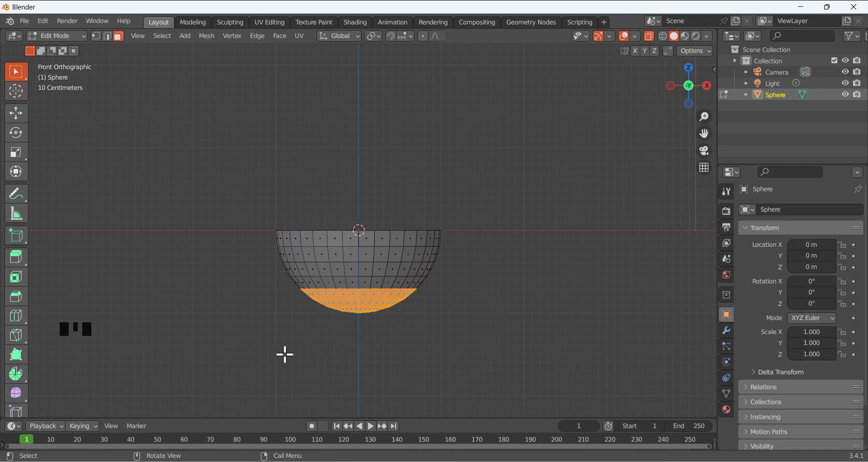
key("s")
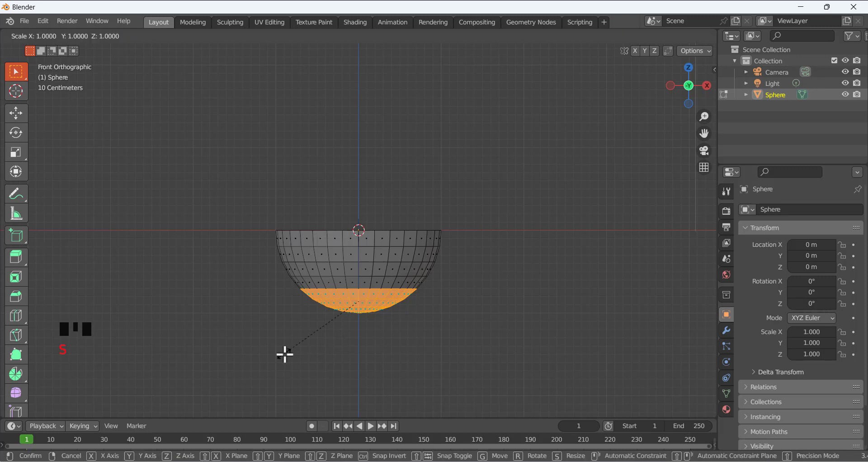
key("z")
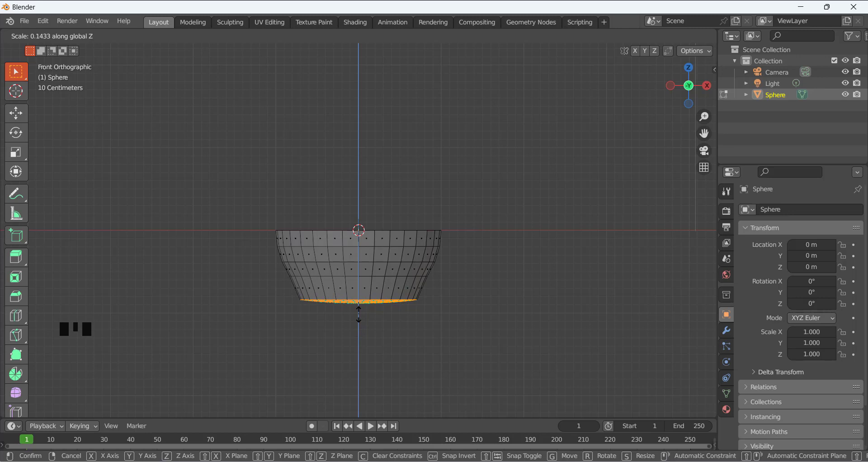
left_click(358, 314)
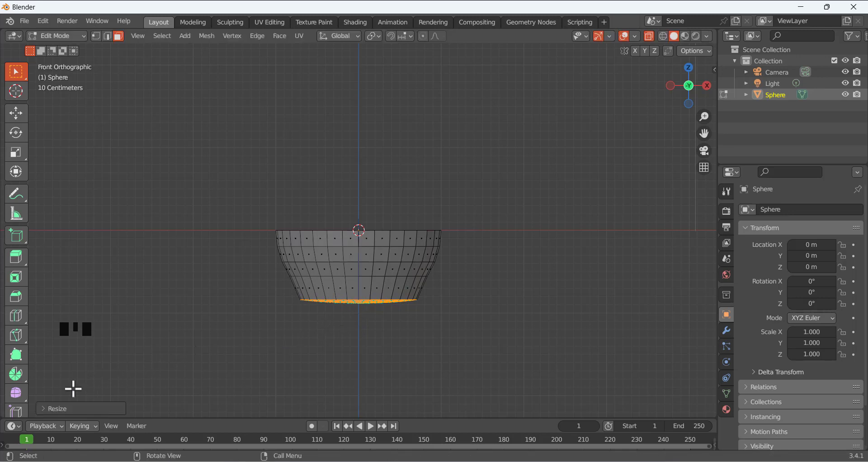
Set Scale Z to 0 in the Resize operator panel, then deselect the bottom faces
left_click(47, 407)
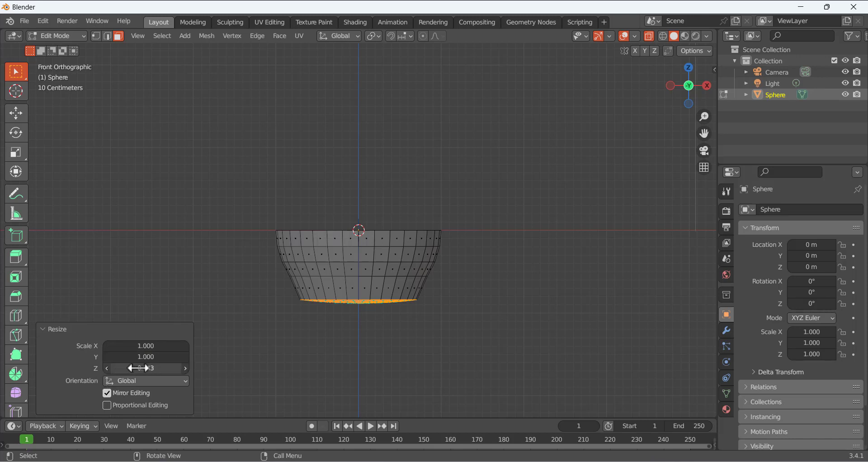
left_click(156, 369)
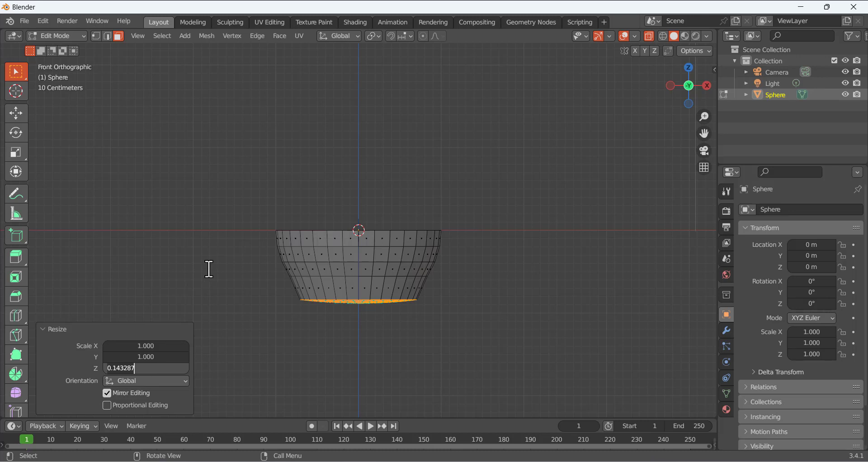
left_click(88, 367)
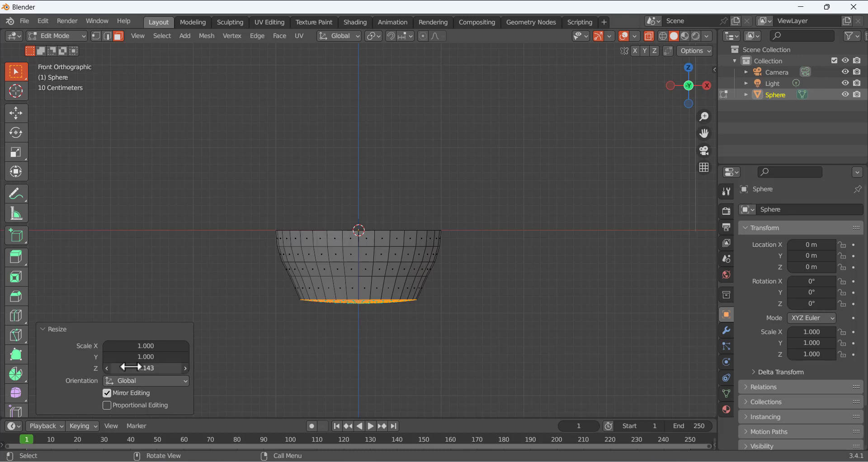
left_click(130, 367)
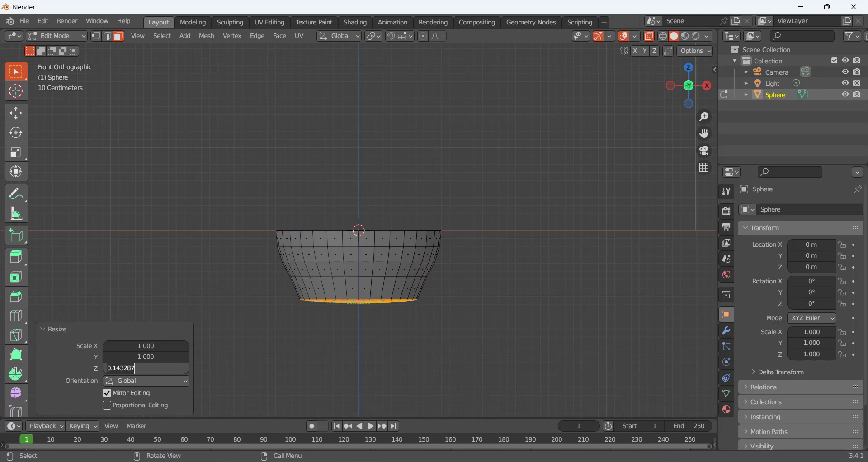
key("ctrl+a")
type("0")
key("Return")
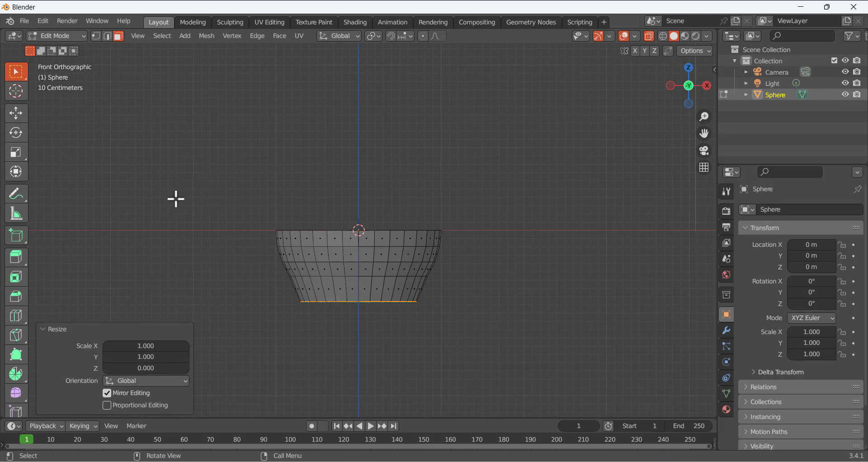
left_click(213, 203)
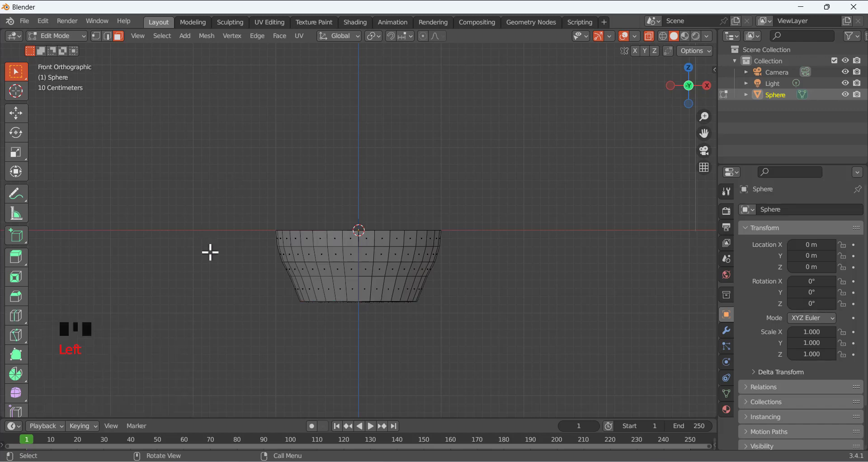
Turn X-Ray off so the bowl shows solid, then bring the Opera browser to the front
middle_click_drag(265, 302, 239, 232)
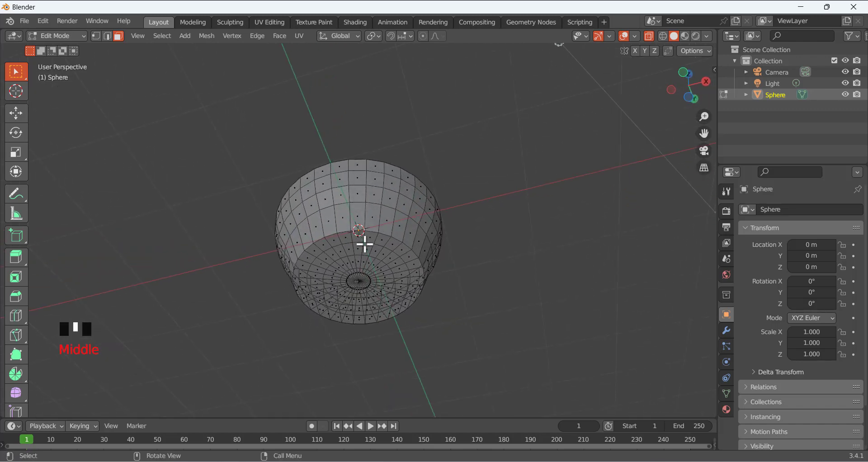
middle_click(349, 256)
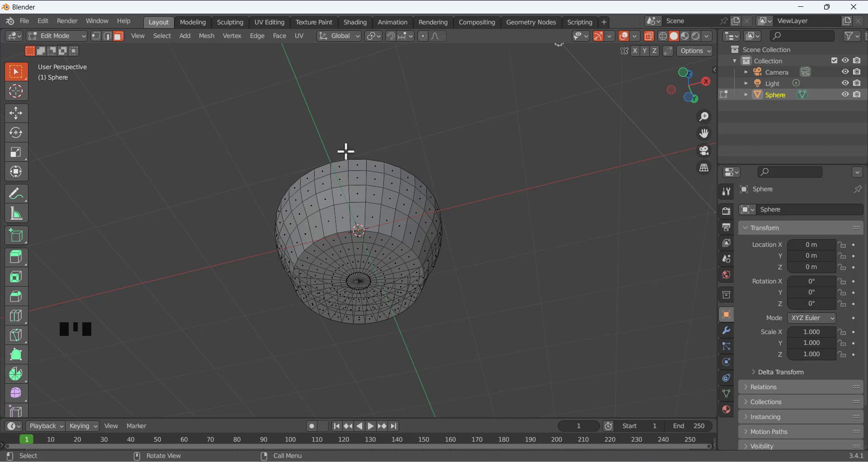
middle_click_drag(345, 150, 387, 225)
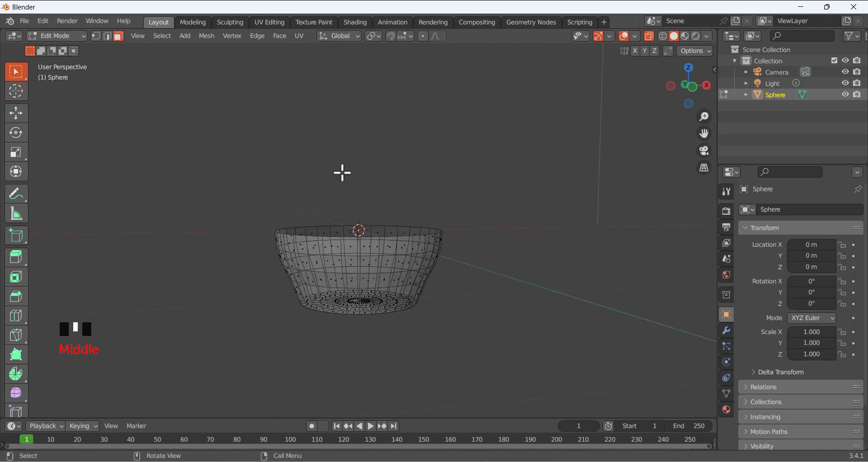
left_click(650, 34)
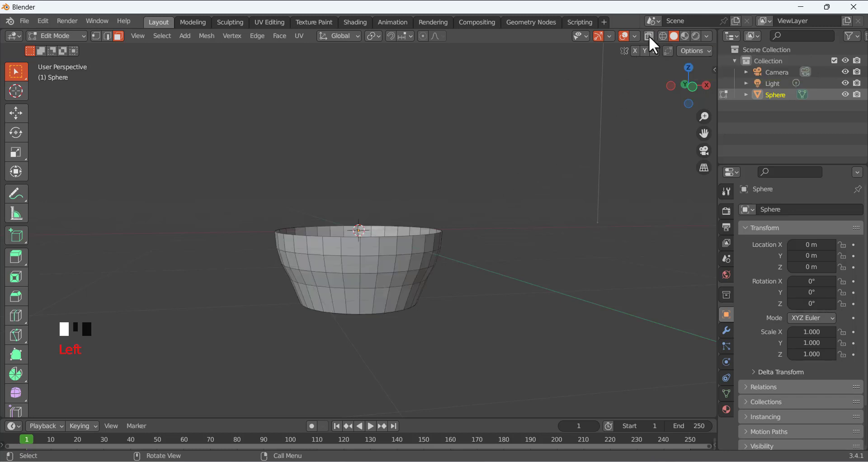
left_click(649, 36)
left_click(649, 36)
key("alt+z")
key("alt+z")
key("alt+z")
key("alt+z")
key("alt+z")
key("alt+z")
key("alt+z")
key("alt+z")
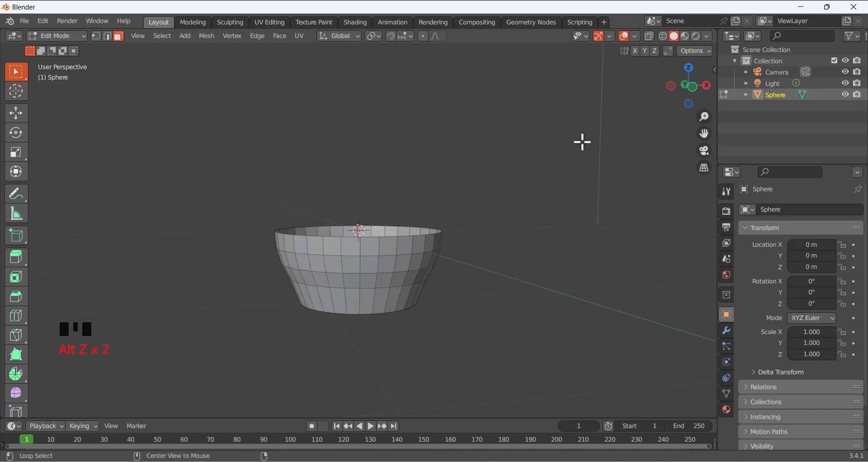
key("alt+z")
key("alt+z")
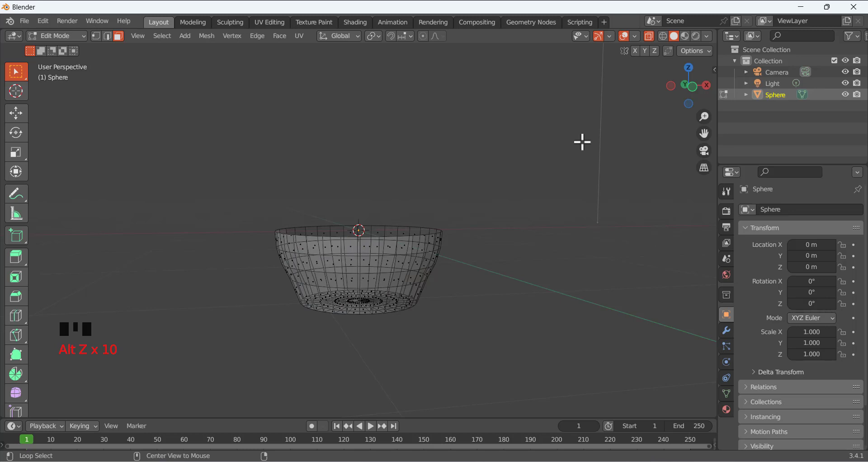
key("alt+z")
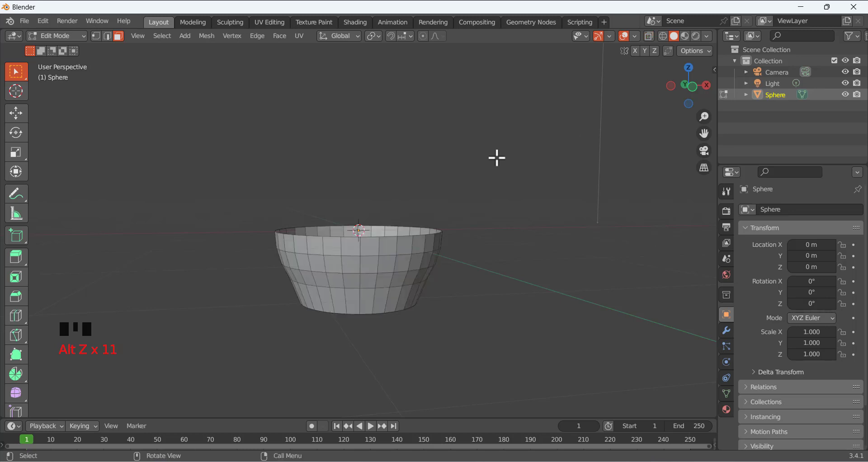
middle_click_drag(377, 179, 509, 304)
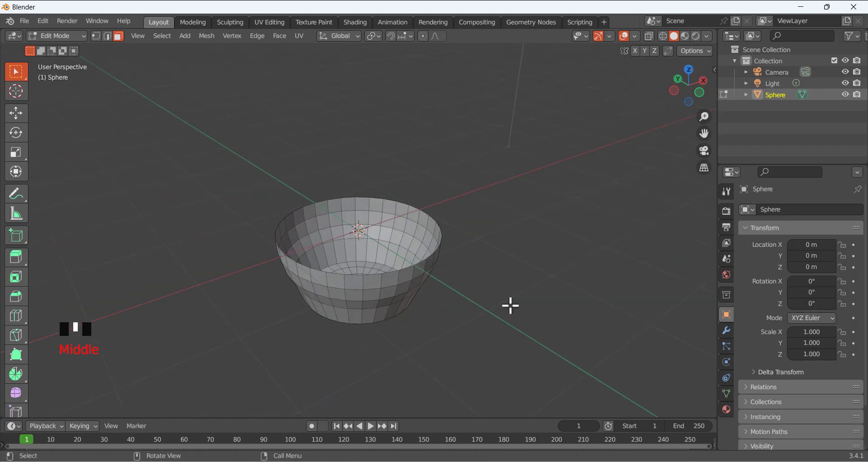
key("alt+Tab")
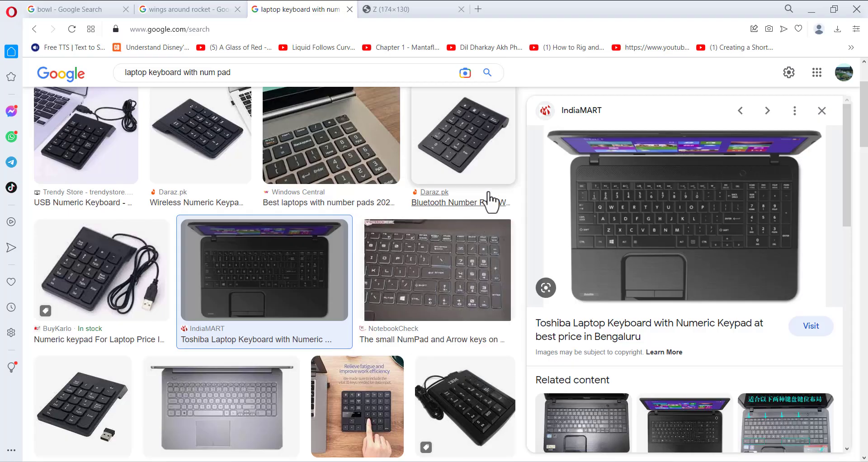
View the 'bowl - Google Search' image results for reference, then return to Blender
left_click(115, 10)
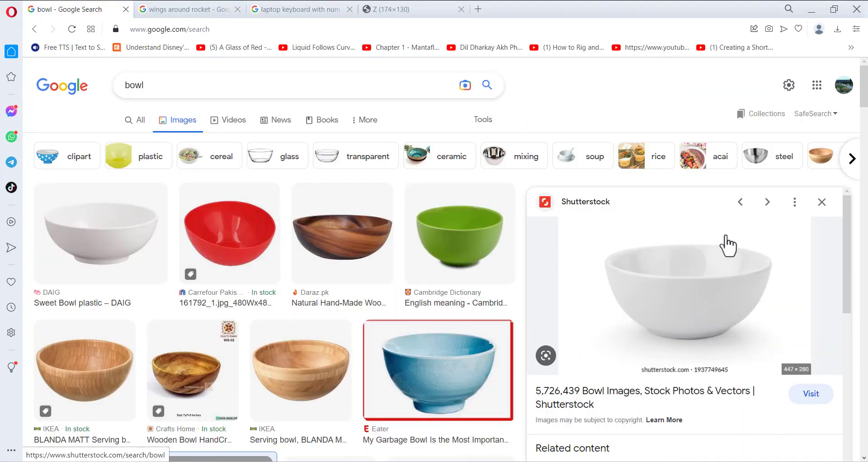
key("alt+Tab")
middle_click_drag(317, 228, 289, 219)
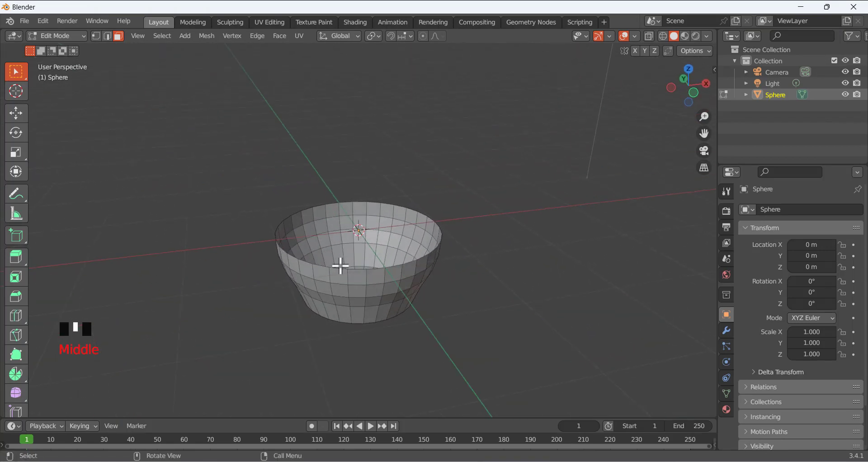
Switch the bowl to Object Mode and show its Modifier Properties tab
scroll(341, 263, "up", 3)
scroll(340, 266, "down", 3)
middle_click_drag(333, 242, 362, 244)
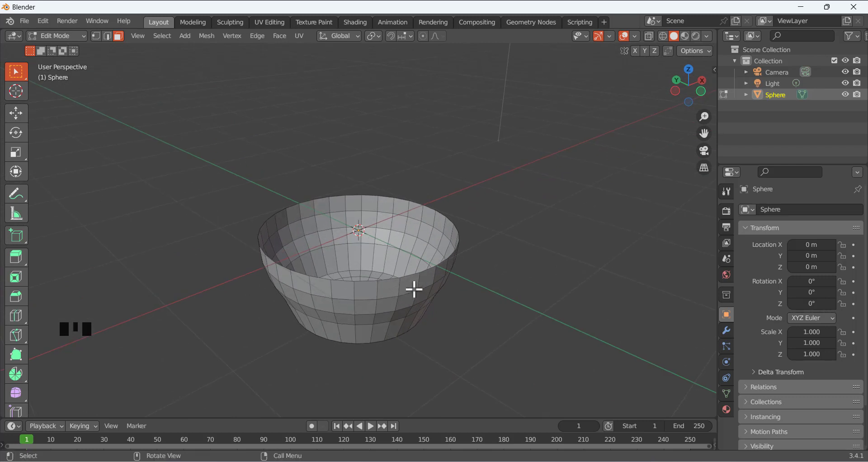
left_click(62, 36)
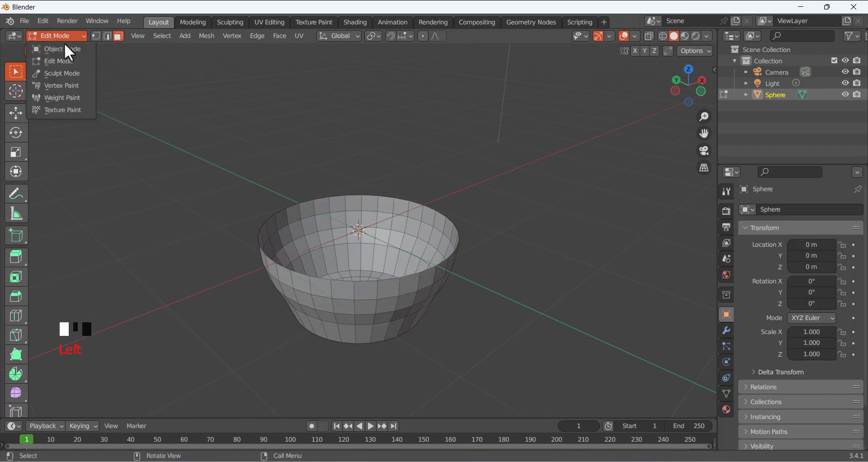
left_click(66, 47)
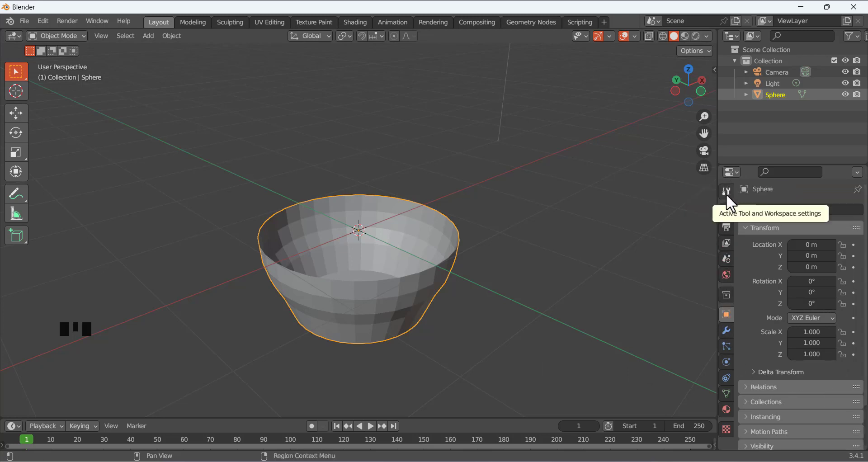
left_click(727, 329)
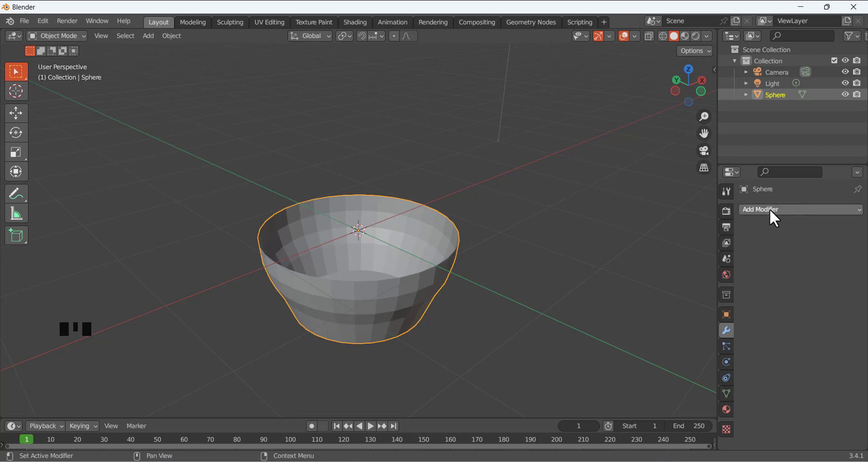
Add a Solidify modifier to the bowl
left_click(784, 208)
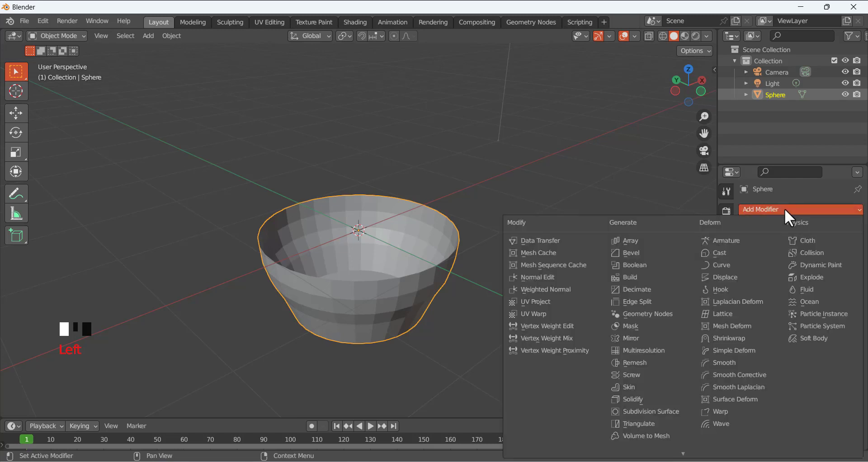
left_click(804, 209)
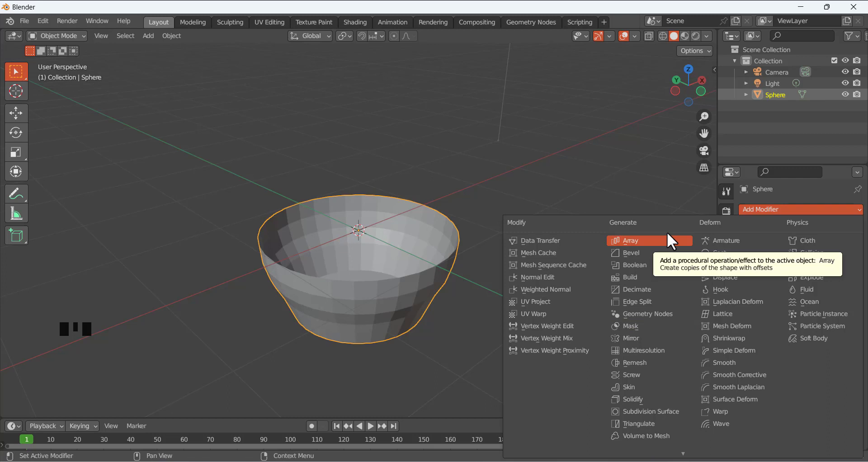
left_click(650, 399)
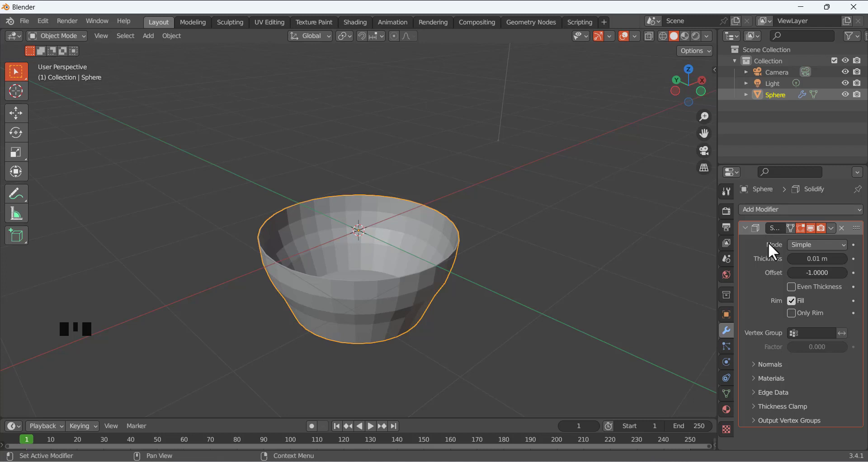
Raise the Solidify thickness step by step up to about 0.21 m
mouse_move(804, 258)
left_mouse_down()
mouse_move(827, 259)
mouse_move(792, 259)
left_mouse_up()
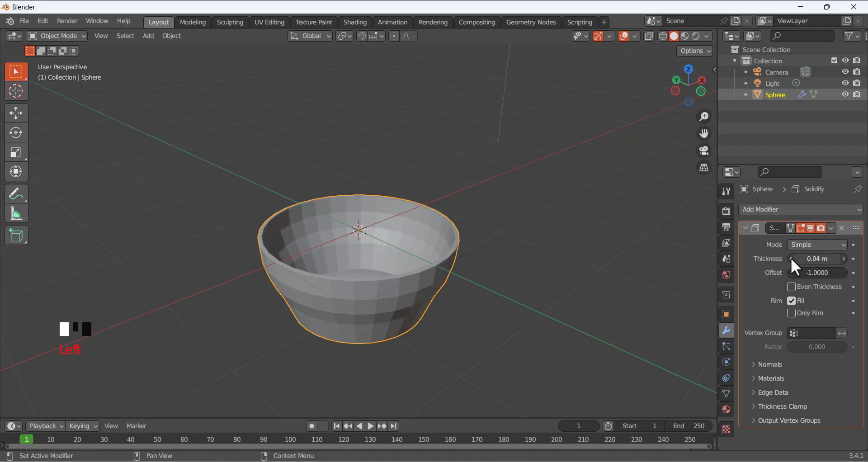
left_click(842, 259)
left_click(842, 259)
left_click(842, 258)
left_click(842, 259)
left_click(843, 258)
left_click(842, 258)
left_click(843, 259)
left_click(842, 259)
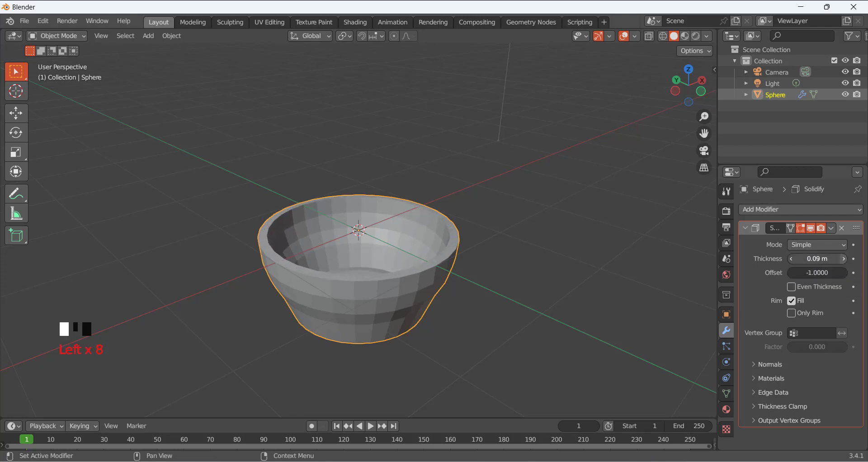
double_click(842, 258)
left_click(842, 259)
double_click(842, 258)
left_click(842, 259)
double_click(843, 258)
left_click(842, 258)
double_click(842, 259)
left_click(842, 258)
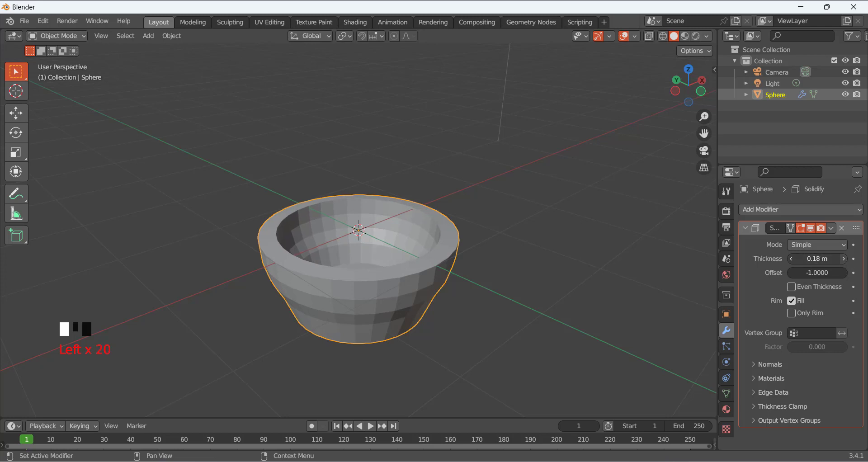
double_click(842, 258)
left_click(843, 259)
double_click(842, 258)
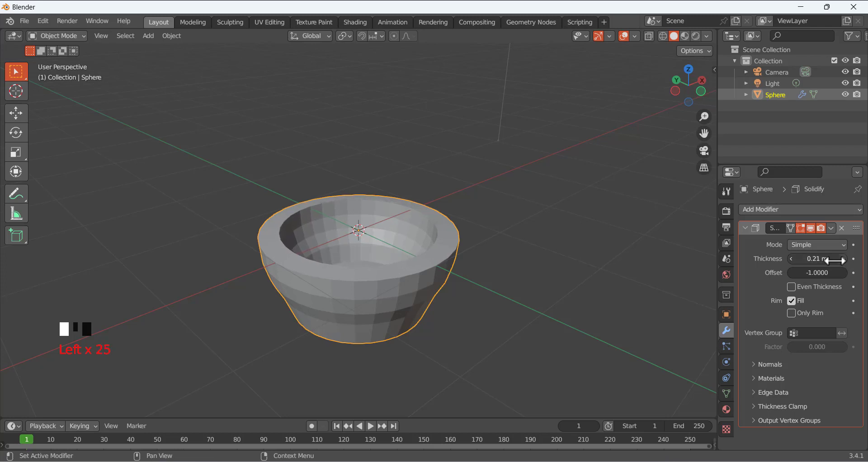
Lower the Solidify thickness again and set it to 0.1 m
double_click(790, 258)
double_click(791, 258)
double_click(791, 259)
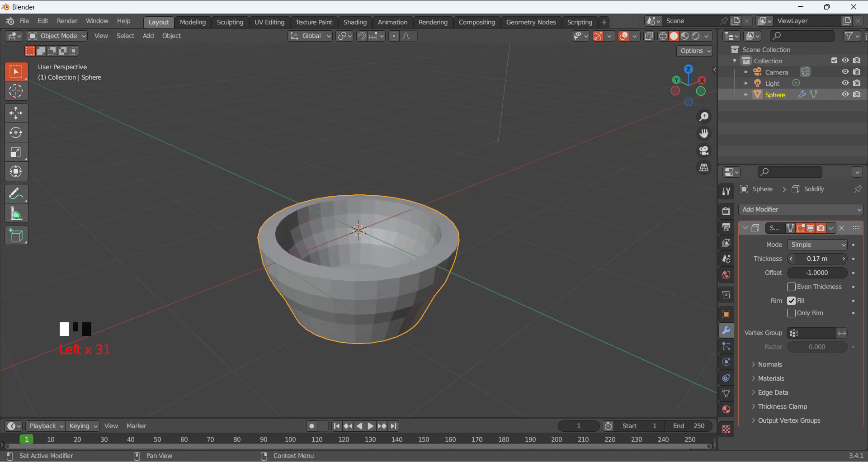
double_click(790, 259)
left_click(790, 258)
double_click(791, 258)
left_click(791, 259)
double_click(790, 258)
left_click(790, 258)
double_click(791, 258)
left_click(790, 258)
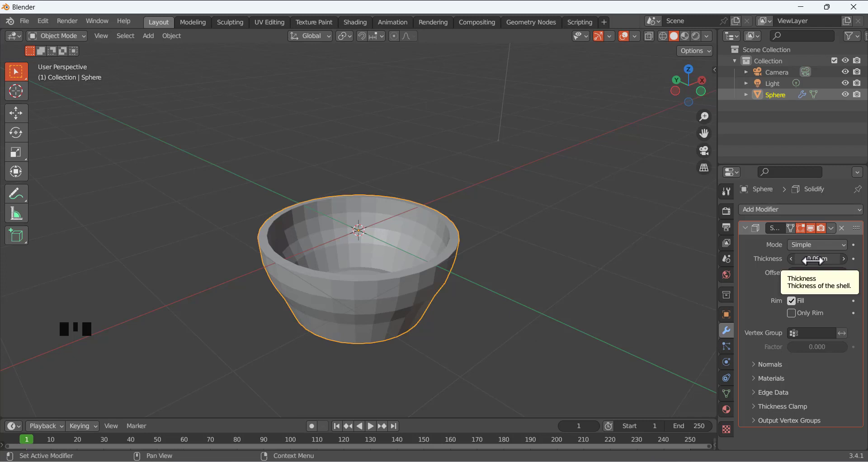
mouse_move(812, 259)
left_mouse_down()
mouse_move(828, 259)
mouse_move(816, 259)
left_mouse_up()
scroll(476, 297, "up", 2)
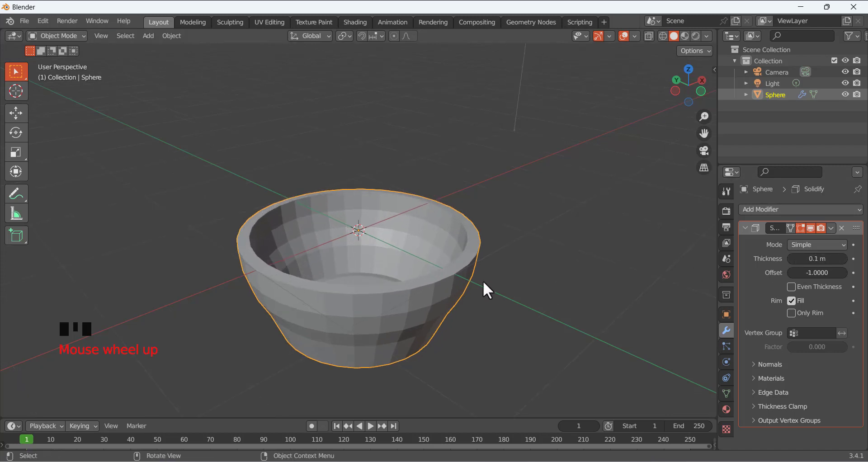
middle_click_drag(484, 283, 499, 231)
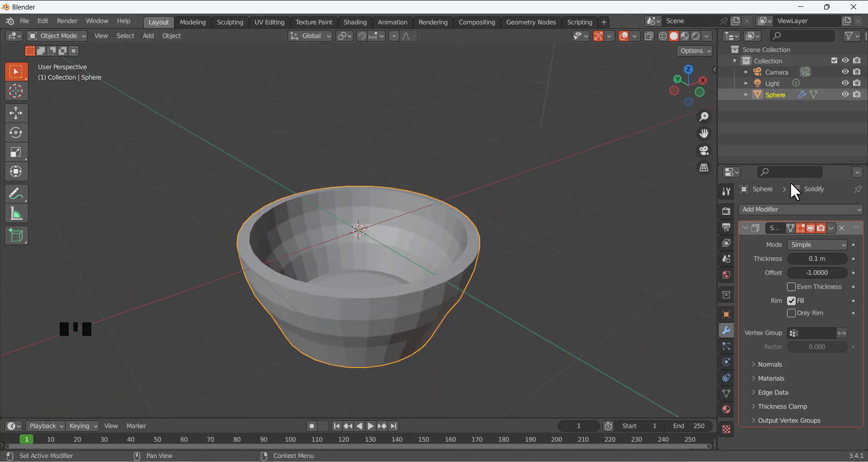
Apply the Solidify modifier to bake the 0.1 m walls into the bowl mesh
left_click(832, 228)
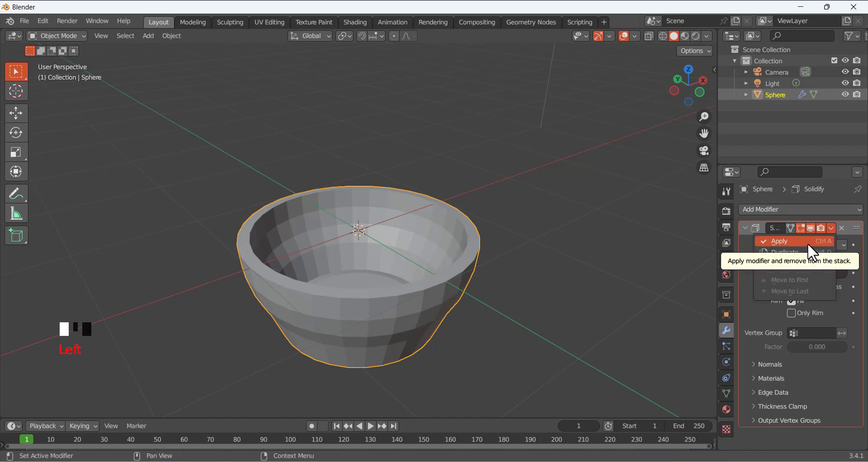
left_click(784, 240)
middle_click_drag(493, 220, 538, 204)
middle_click_drag(426, 306, 495, 310)
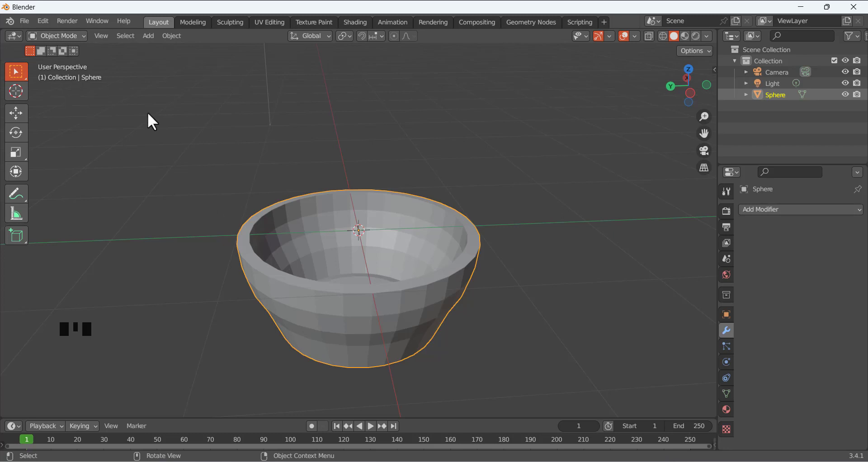
Put the solidified bowl into Edit Mode and orbit to view its underside
key("Tab")
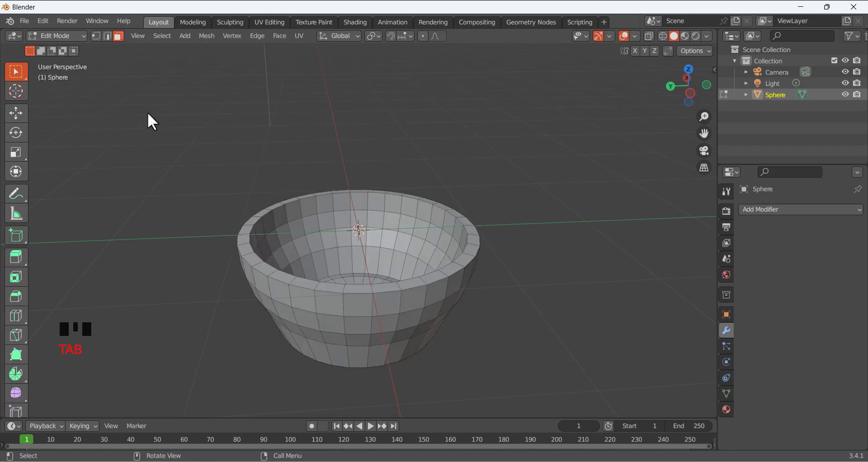
middle_click_drag(267, 266, 246, 285)
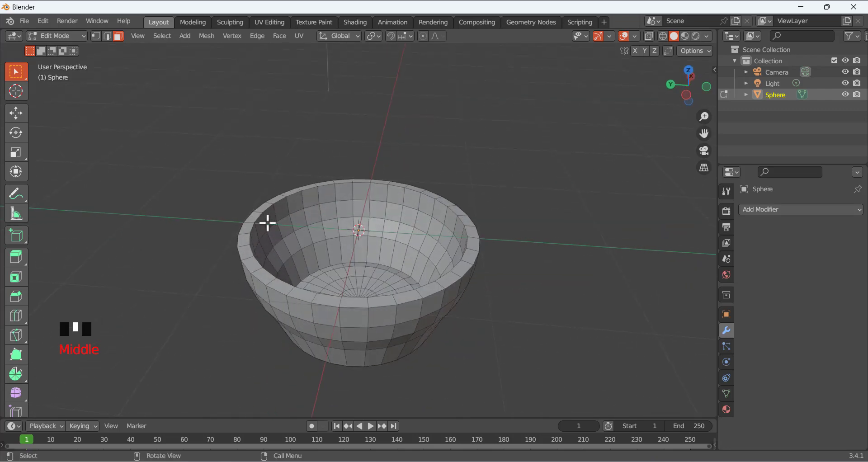
middle_click_drag(304, 259, 308, 231)
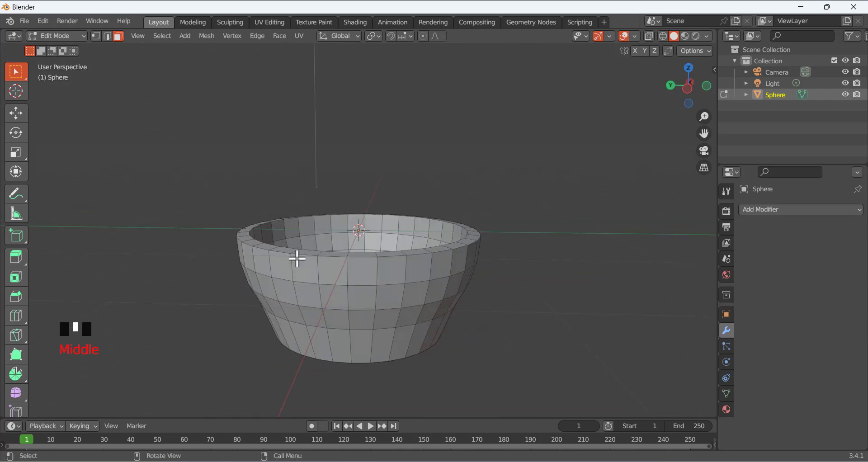
middle_click_drag(296, 258, 258, 190)
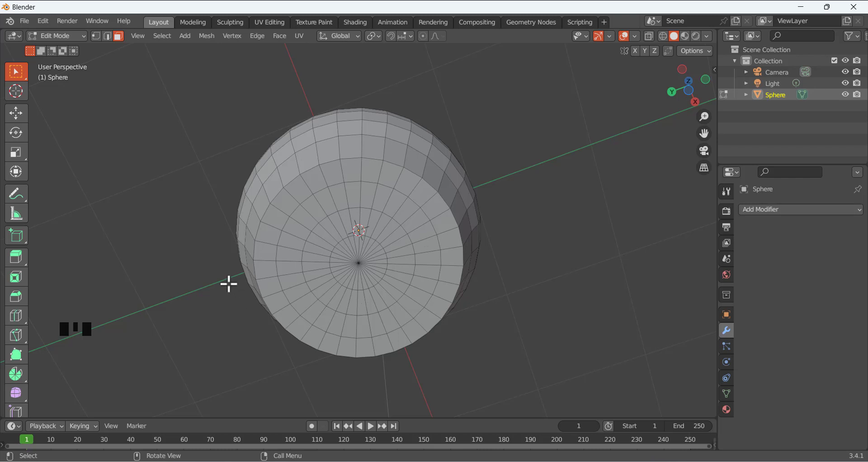
left_click(302, 221, "shift")
left_click(302, 221, "shift")
left_click(318, 211, "shift")
left_click(332, 206, "shift")
left_click(341, 201, "shift")
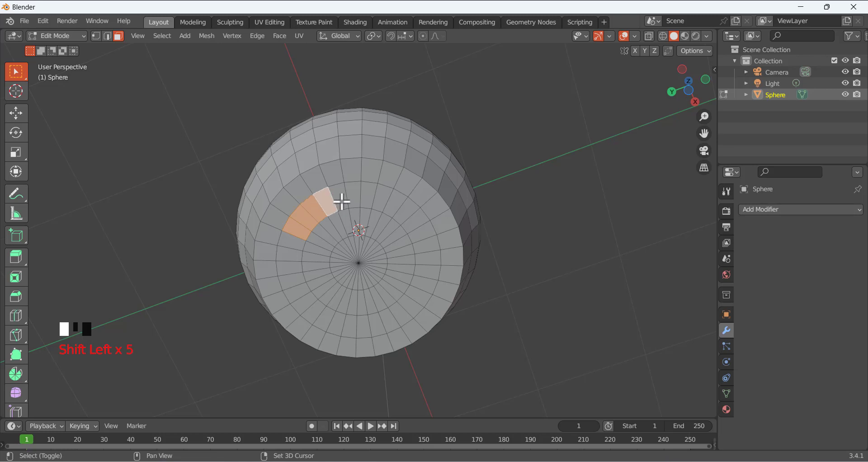
left_click(362, 196, "shift")
left_click(377, 199, "shift")
left_click(391, 204, "shift")
left_click(406, 219, "shift")
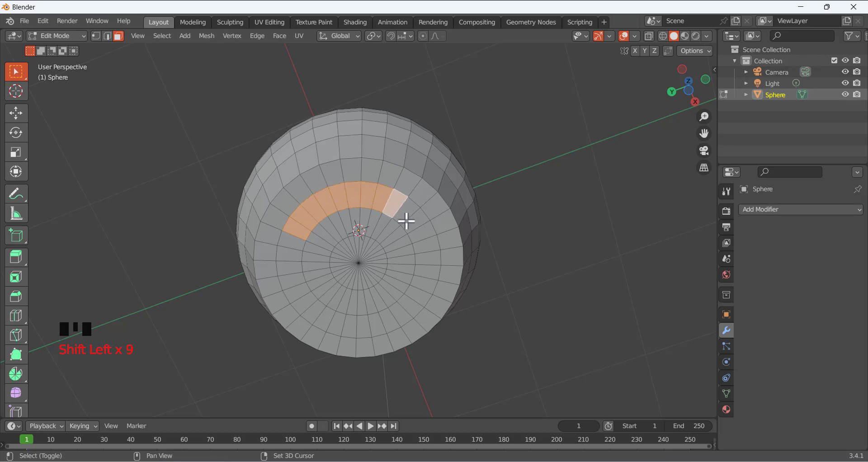
left_click(413, 232, "shift")
left_click(416, 232, "shift")
left_click(420, 238, "shift")
left_click(428, 250, "shift")
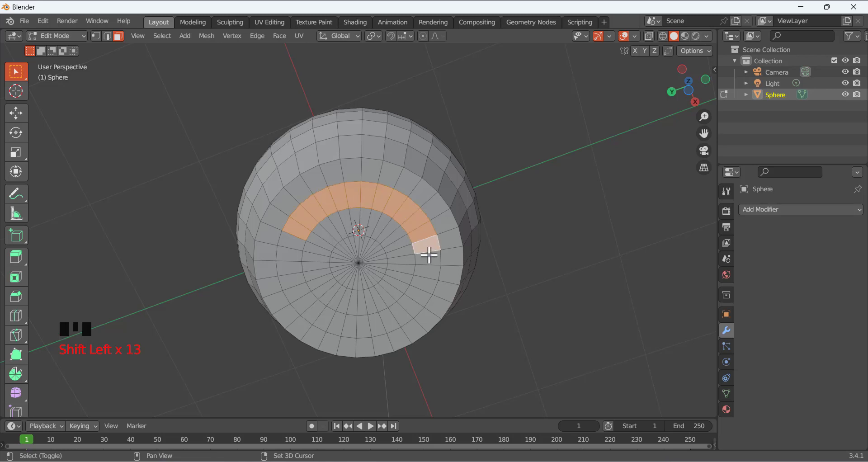
left_click(430, 271, "shift")
left_click(428, 281, "shift")
left_click(423, 293, "shift")
left_click(414, 305, "shift")
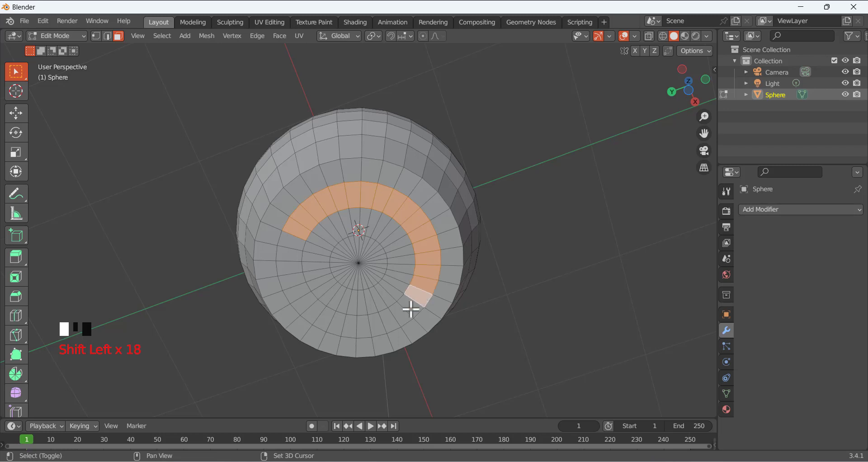
left_click(404, 311, "shift")
left_click(393, 316, "shift")
left_click(388, 320, "shift")
left_click(377, 322, "shift")
left_click(366, 323, "shift")
left_click(356, 324, "shift")
left_click(346, 324, "shift")
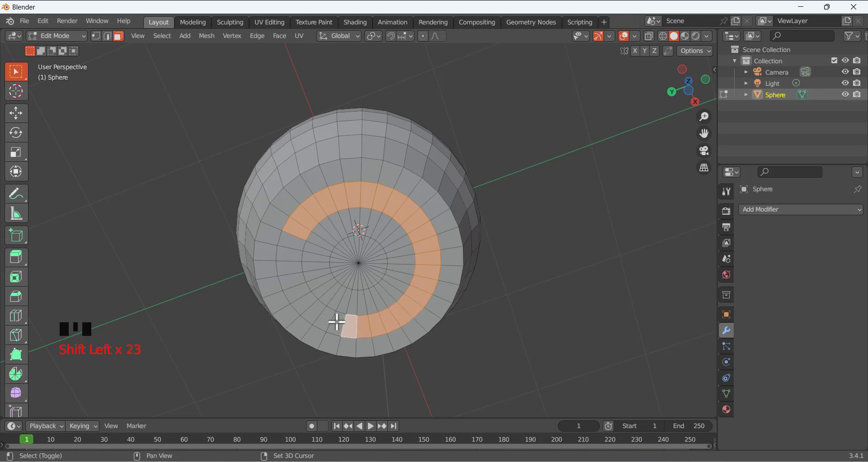
left_click(336, 321, "shift")
left_click(325, 318, "shift")
left_click(314, 311, "shift")
left_click(302, 298, "shift")
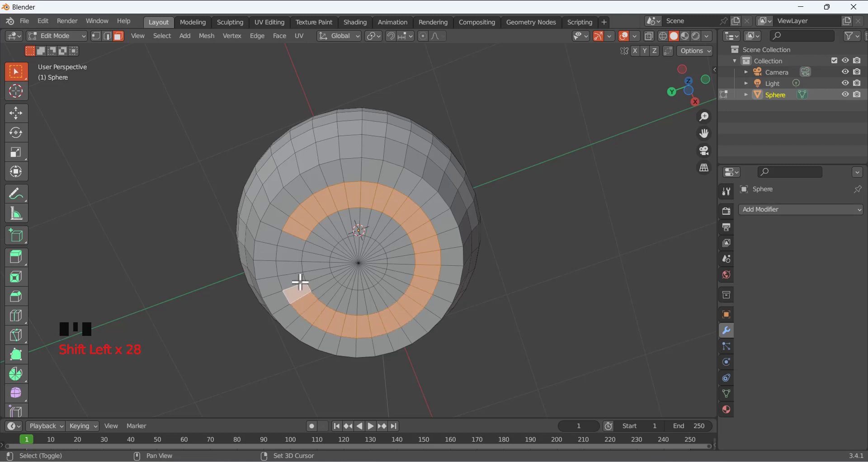
left_click(292, 281, "shift")
left_click(292, 266, "shift")
left_click(288, 253, "shift")
left_click(288, 241, "shift")
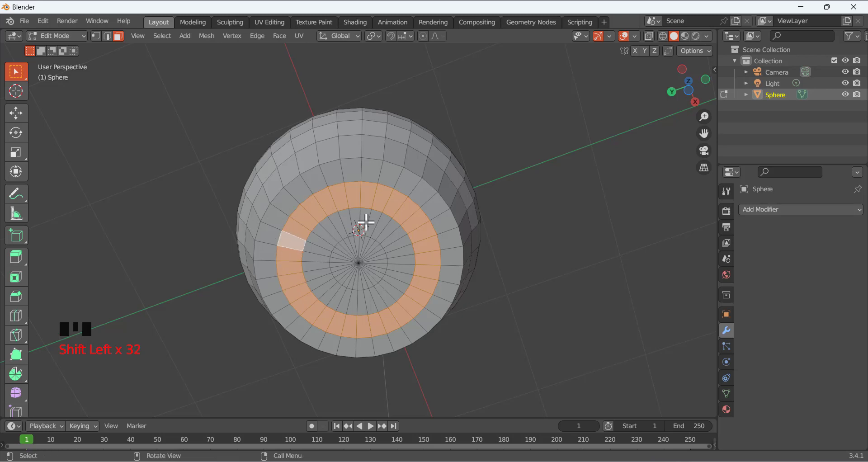
left_click(154, 202)
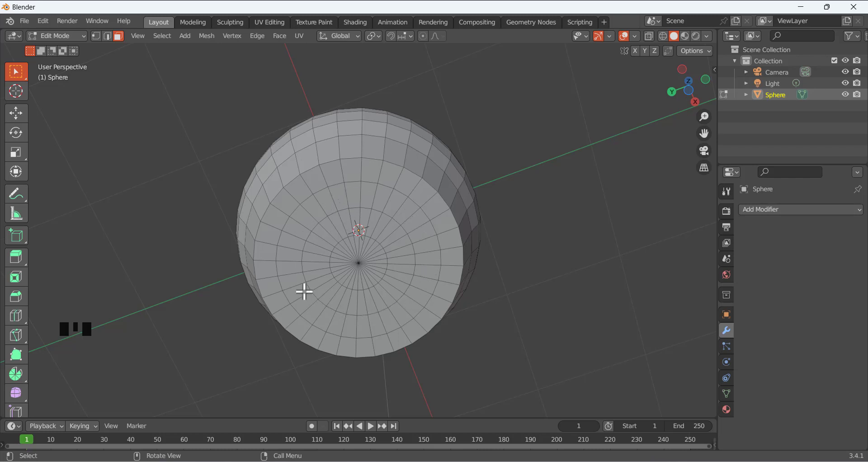
left_click(419, 243)
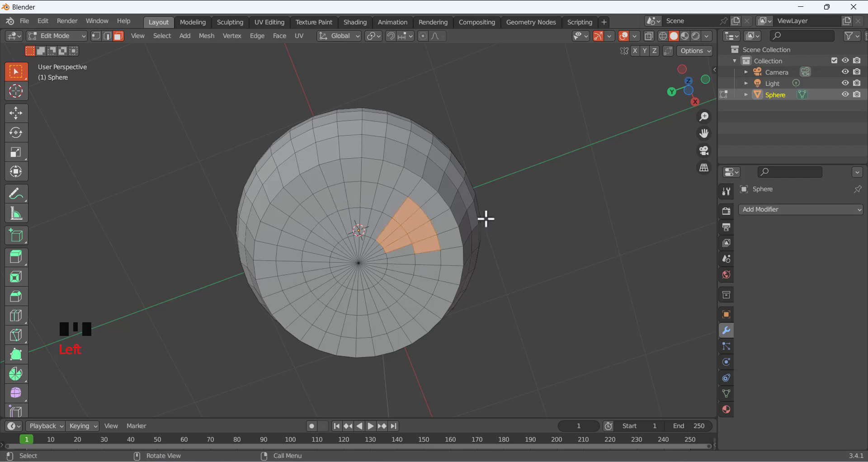
left_click(571, 198)
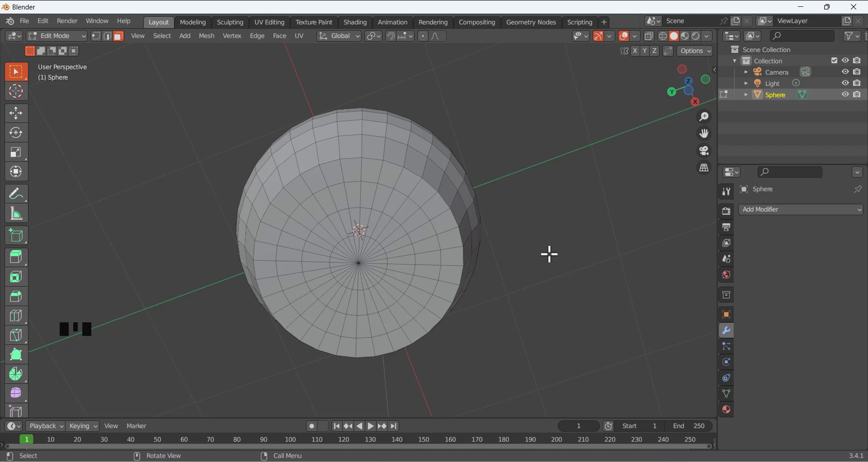
left_click(377, 194, "alt")
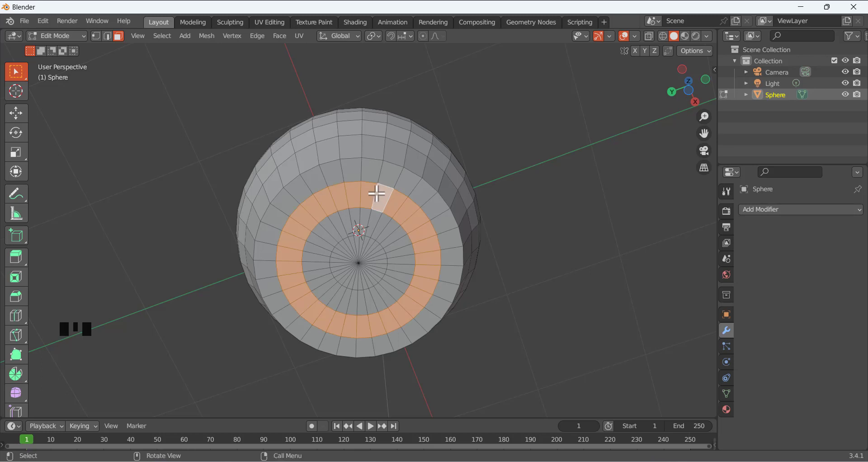
left_click(221, 162)
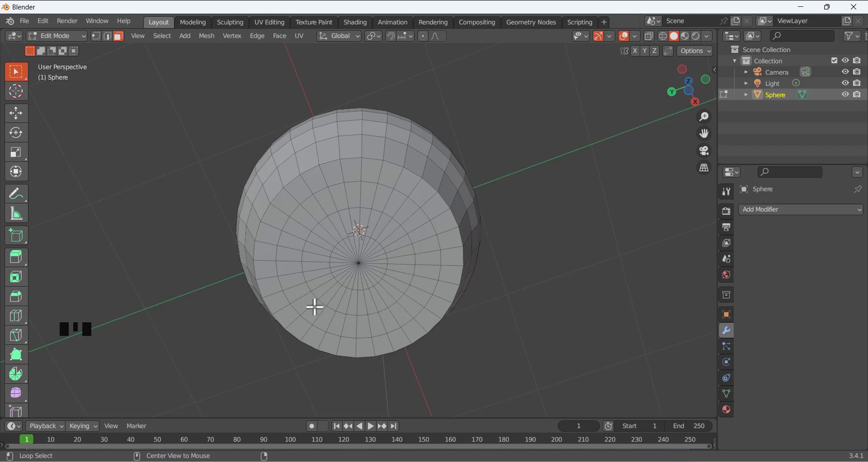
Loop-select the ring of faces around the bowl's base, orbiting below to check the selection
left_click(354, 192, "alt")
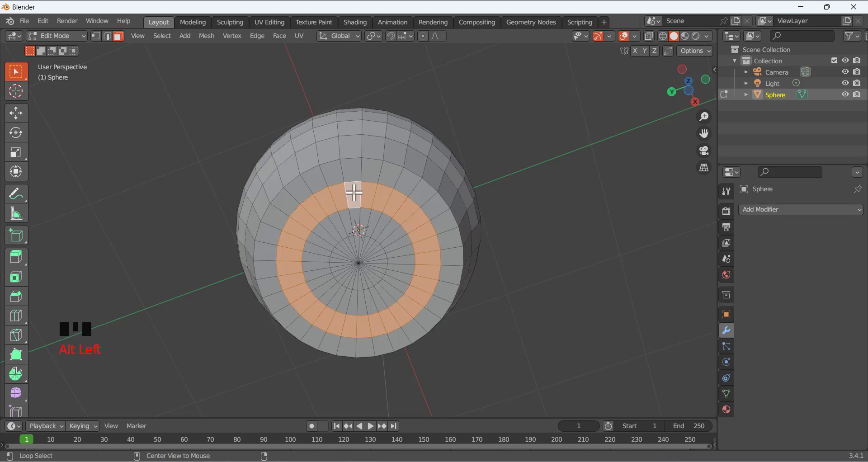
left_click(522, 167)
middle_click_drag(410, 147, 389, 190)
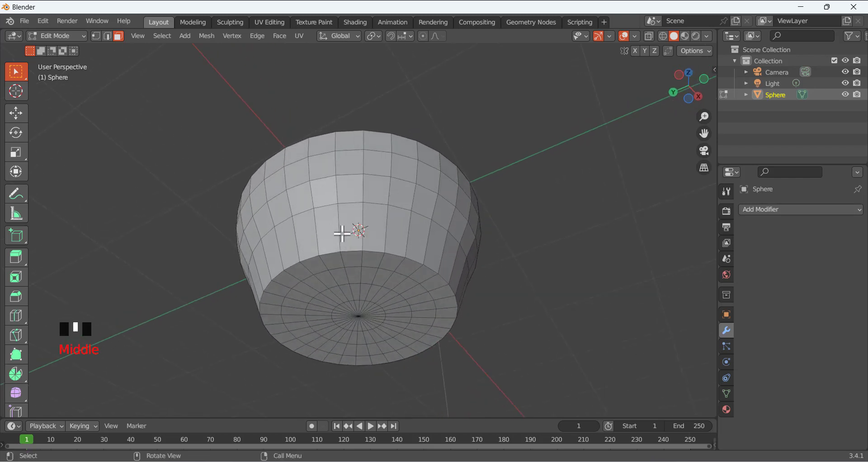
left_click(326, 224, "alt")
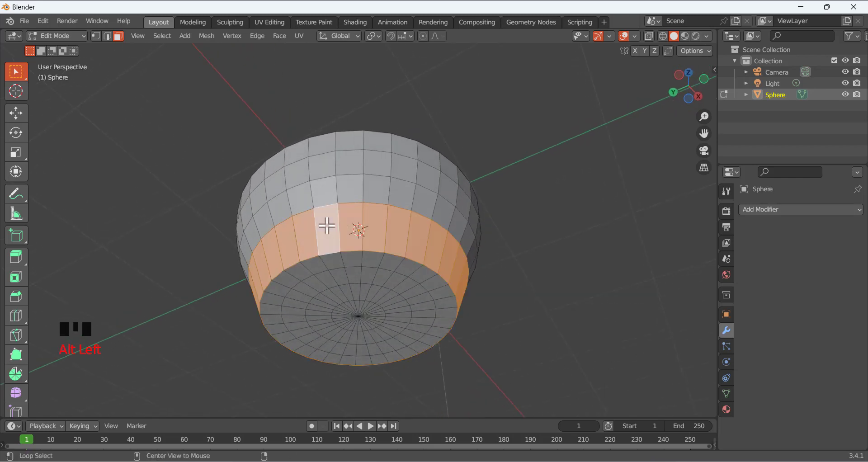
left_click(429, 105)
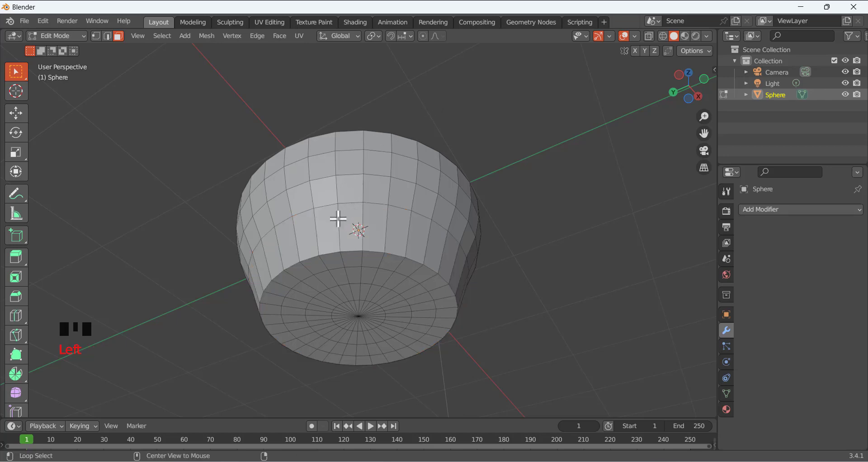
left_click(340, 220, "alt")
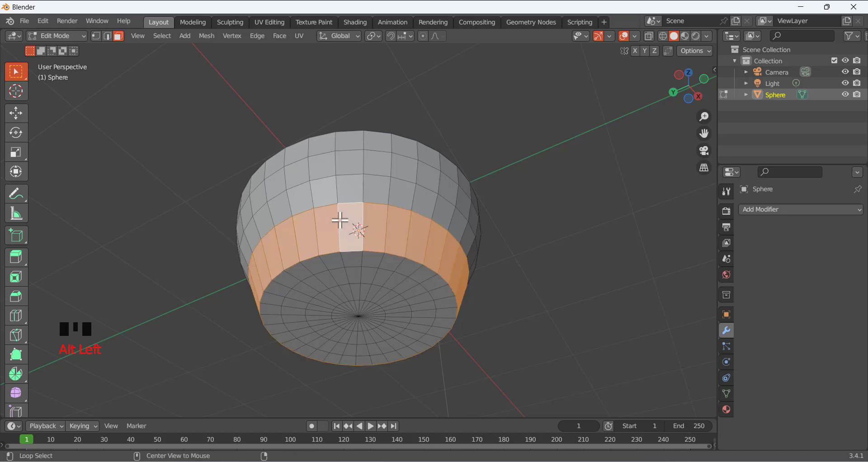
middle_click_drag(406, 242, 382, 181)
left_click(524, 235)
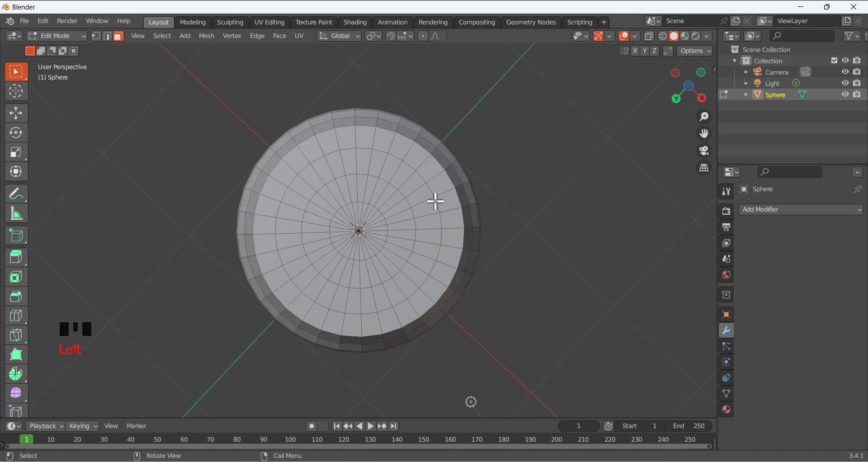
left_click(346, 159, "alt")
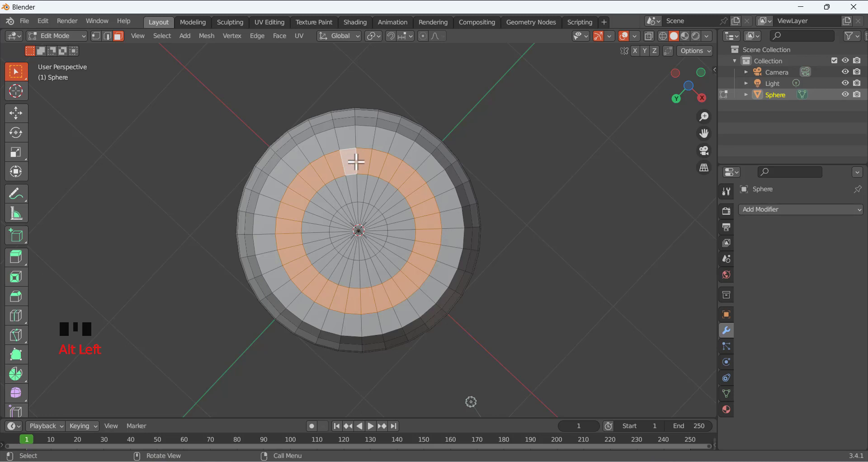
middle_click_drag(348, 167, 357, 182)
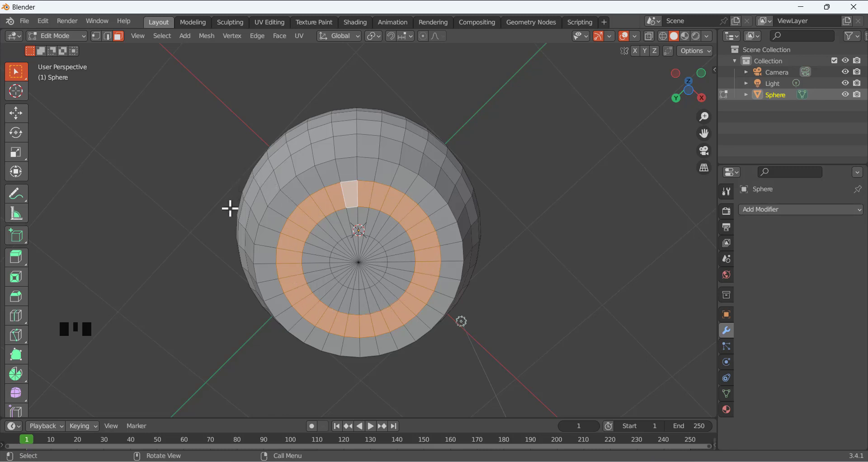
middle_click_drag(229, 205, 219, 211)
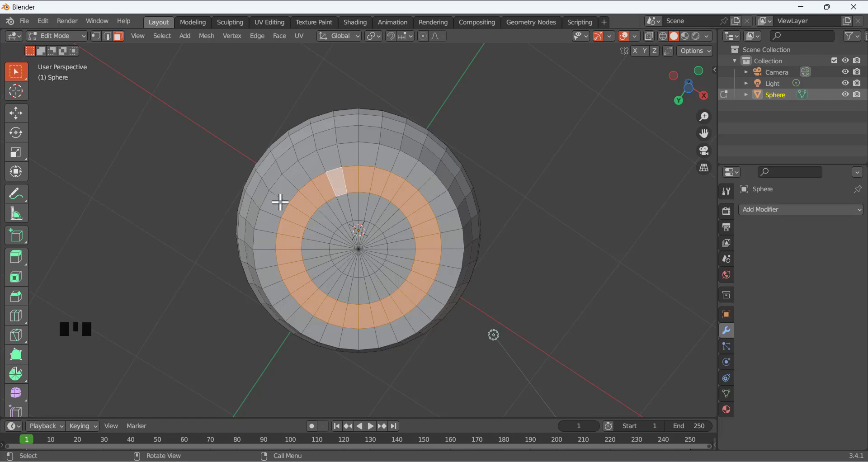
middle_click_drag(325, 178, 271, 225)
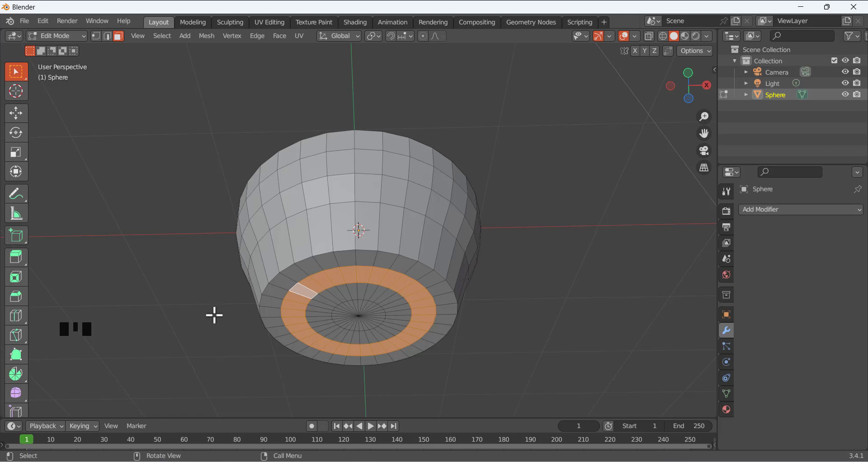
Cancel the X-axis-constrained extrusion of the base loop and clear the selection
key("e")
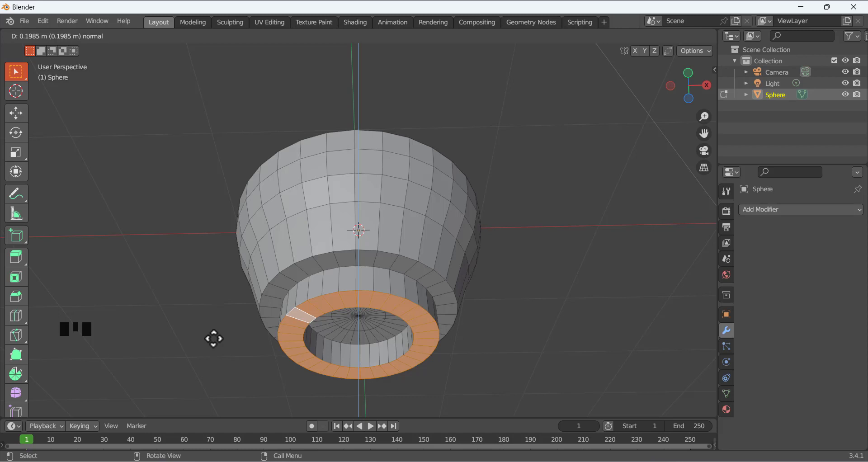
key("x")
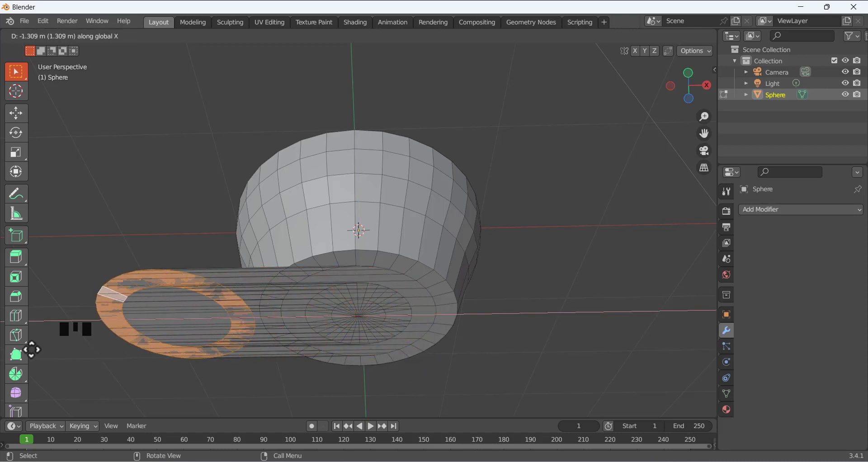
key("Escape")
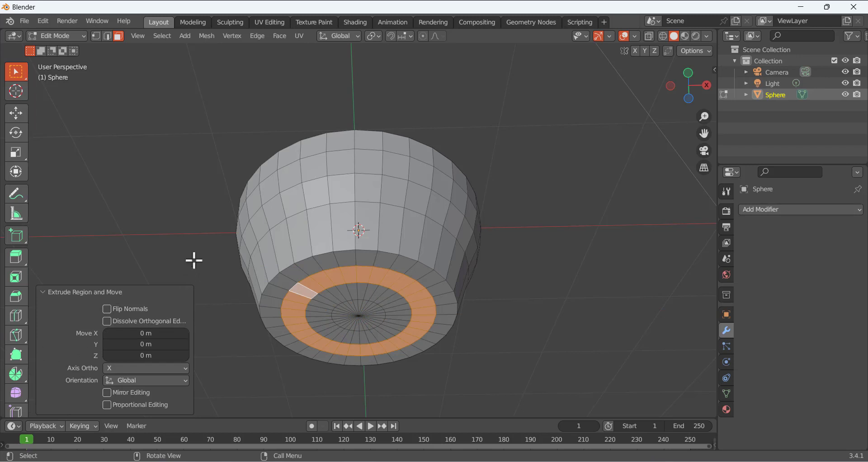
key("alt+a")
Reselect the bottom ring and extrude it about 0.054 m along its normals into a foot rim
left_click(316, 283, "alt")
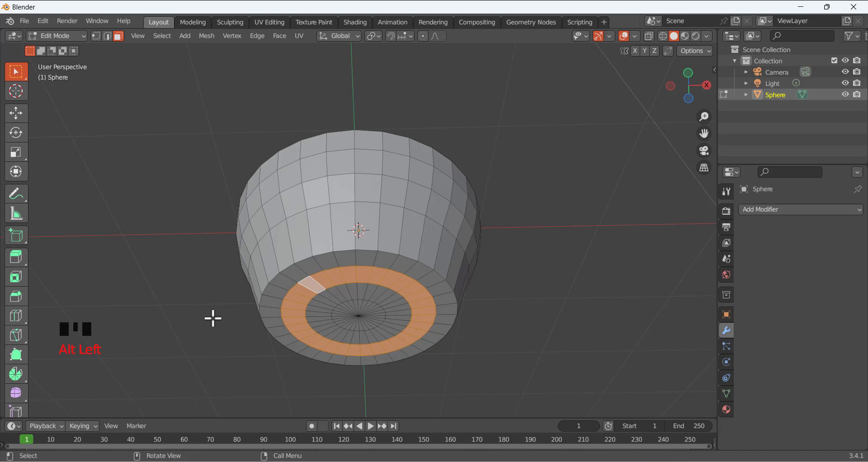
key("e")
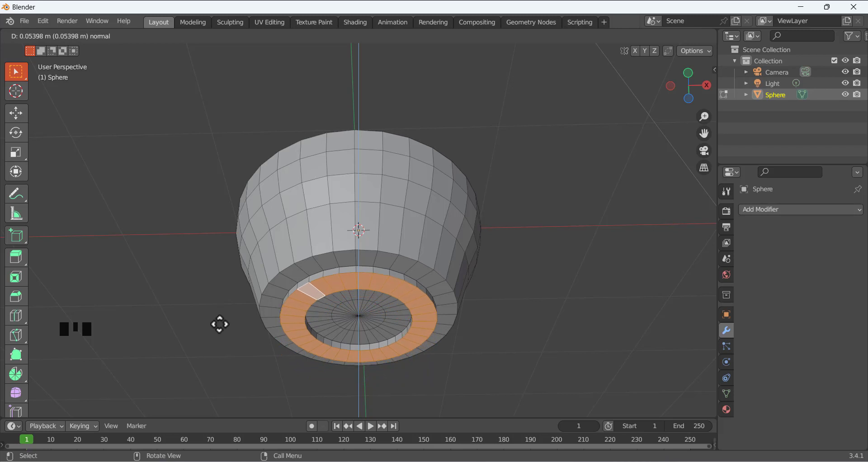
left_click(220, 325)
left_click(211, 252)
middle_click_drag(227, 256, 174, 199)
left_click(64, 38)
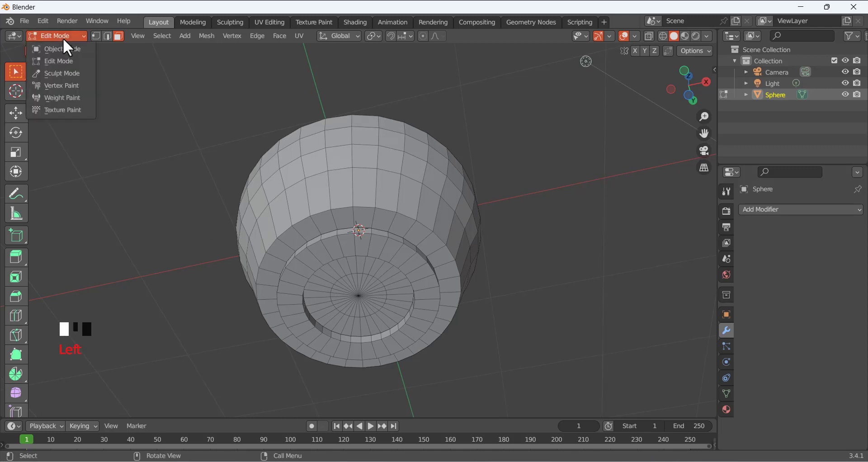
Return the bowl to Object Mode and view it from the right side, then orbit to look inside
left_click(65, 48)
middle_click_drag(262, 211, 291, 318)
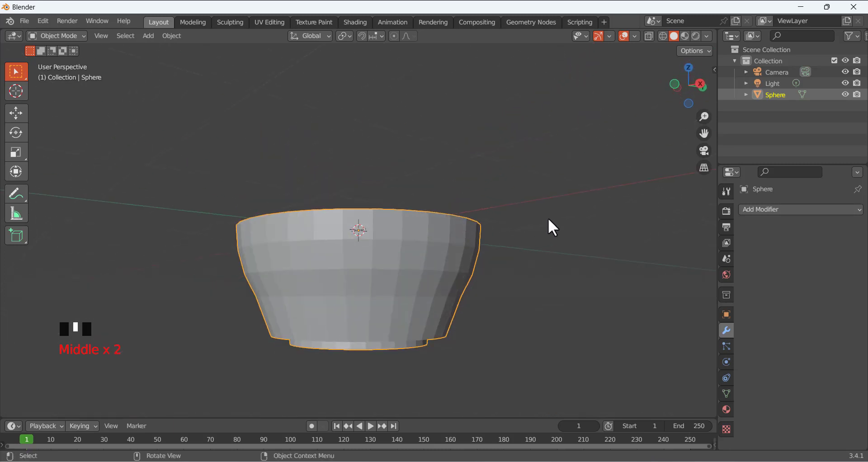
left_click(698, 83)
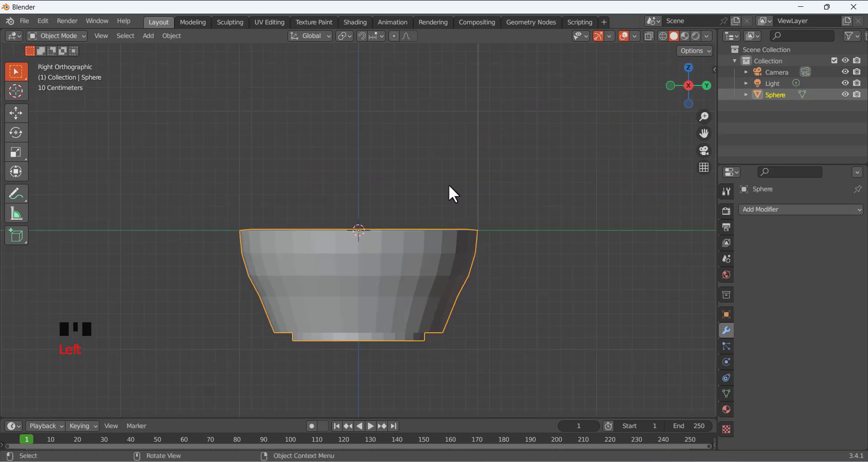
middle_click_drag(448, 186, 461, 218)
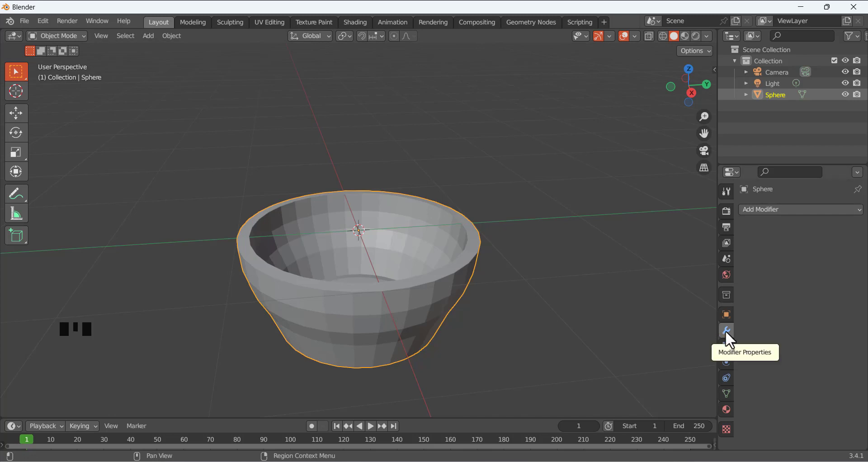
Add a Subdivision Surface modifier to the bowl with viewport and render levels both at 2
left_click(758, 210)
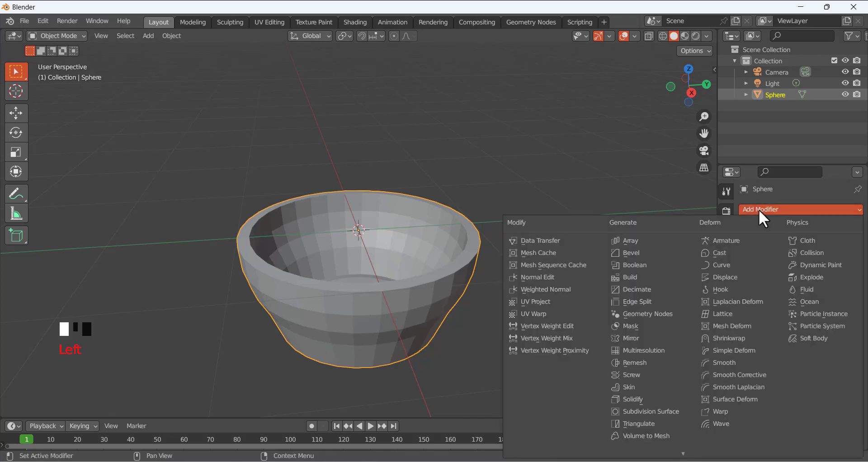
left_click(655, 410)
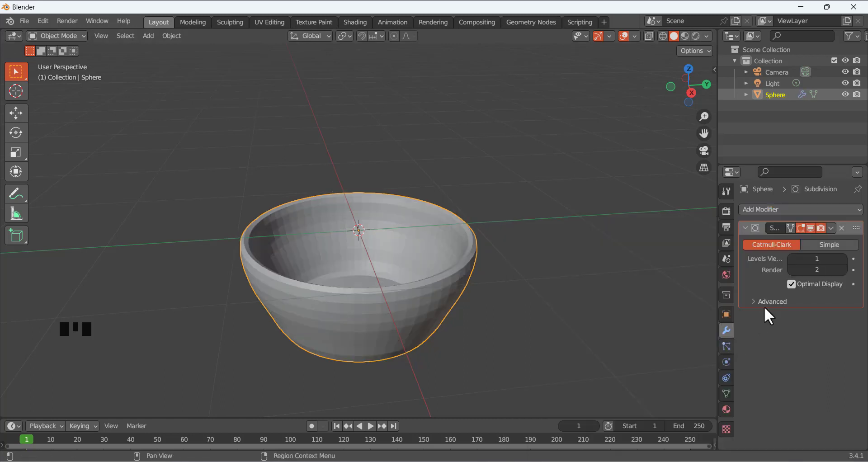
middle_click_drag(414, 310, 390, 294)
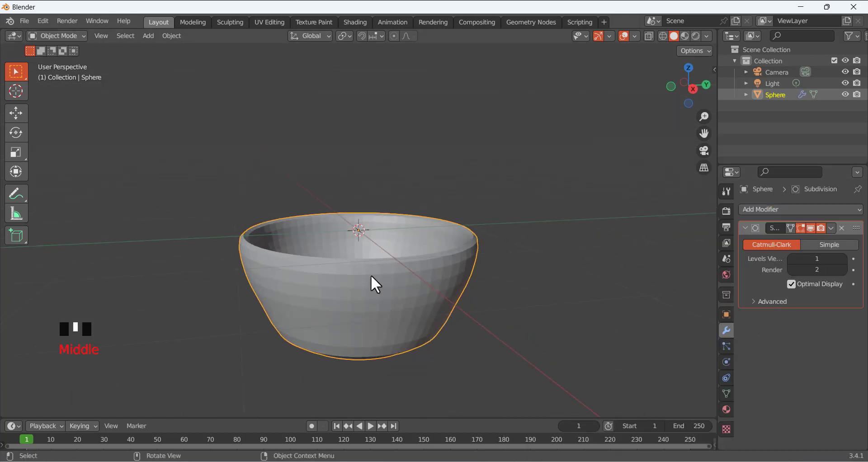
mouse_move(397, 295)
middle_mouse_down()
mouse_move(408, 288)
mouse_move(395, 292)
middle_mouse_up()
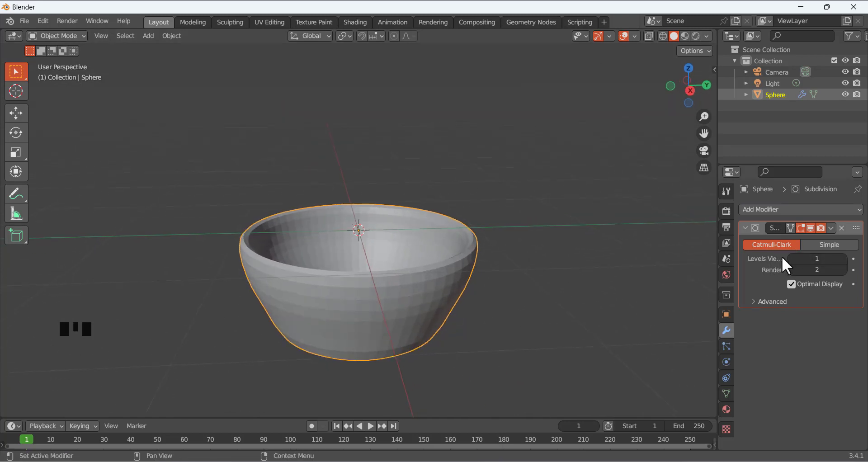
left_click(843, 258)
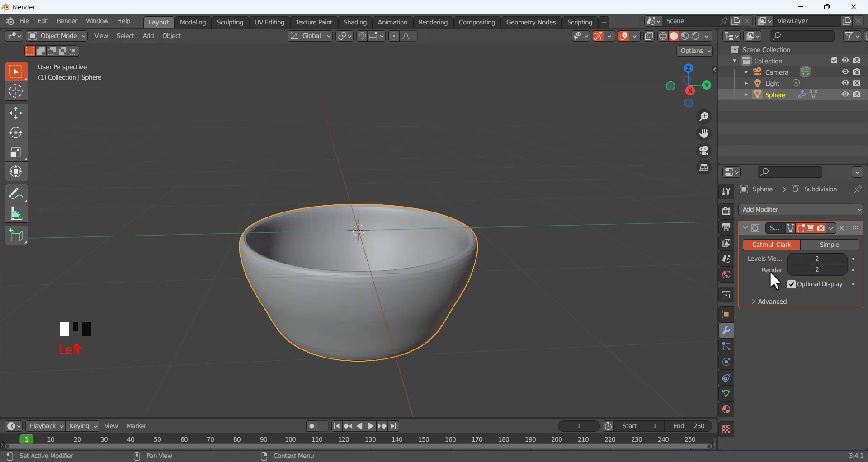
left_click(842, 270)
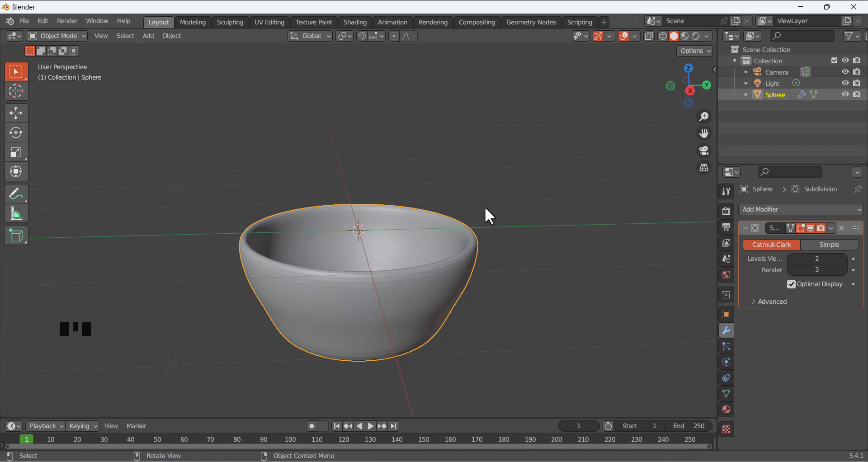
left_click(790, 269)
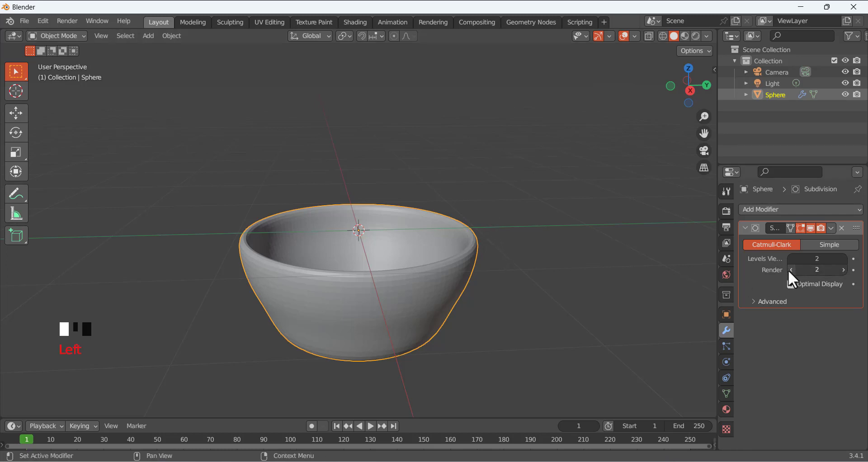
mouse_move(493, 242)
middle_mouse_down()
mouse_move(488, 273)
mouse_move(488, 241)
middle_mouse_up()
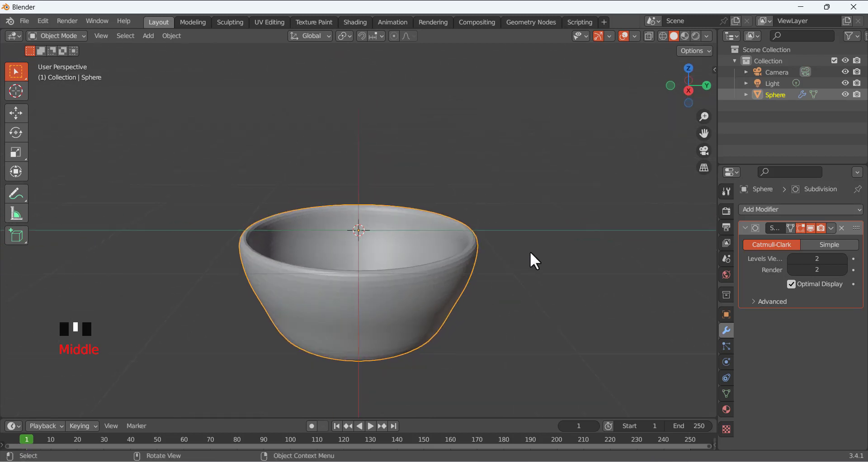
Apply the Subdivision modifier to bake it into the bowl's mesh
left_click(831, 228)
left_click(794, 241)
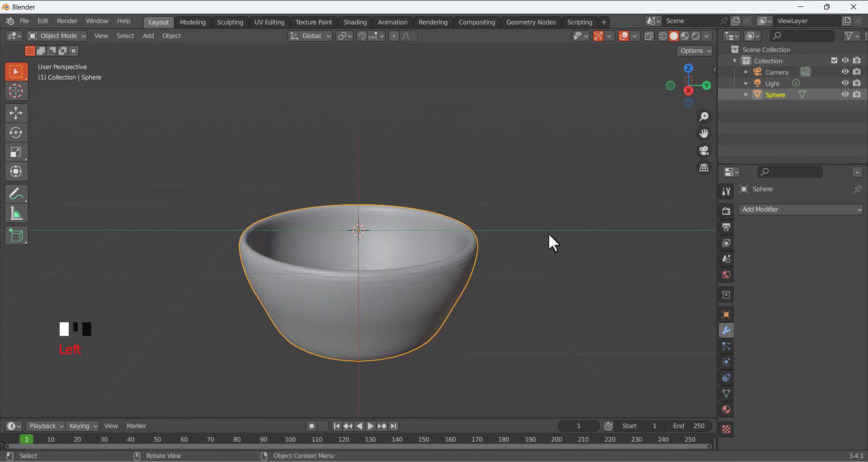
left_click(543, 235)
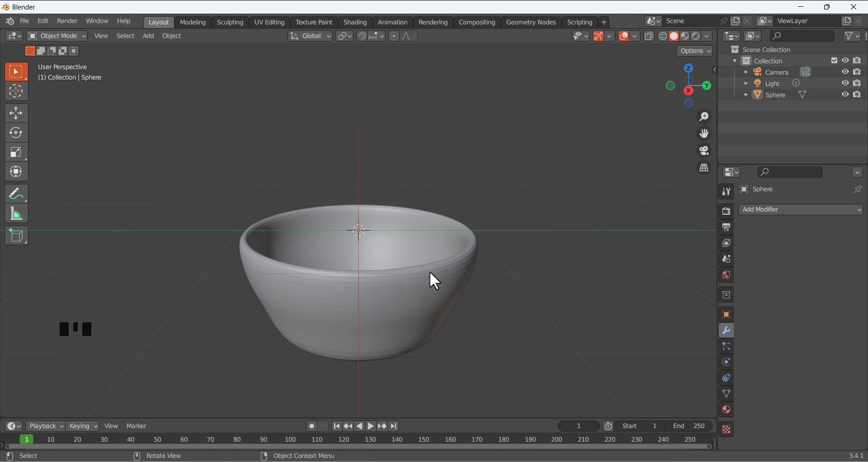
Select the bowl and set it to Shade Smooth
left_click(401, 295)
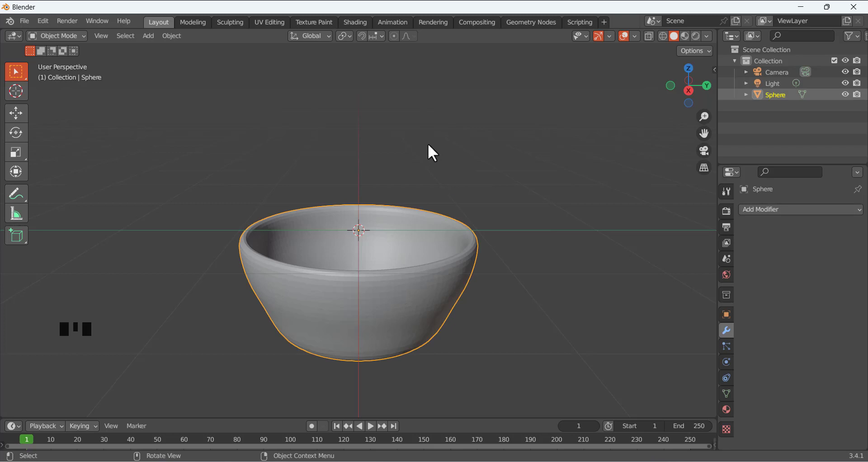
right_click(433, 153)
left_click(434, 236)
right_click(401, 134)
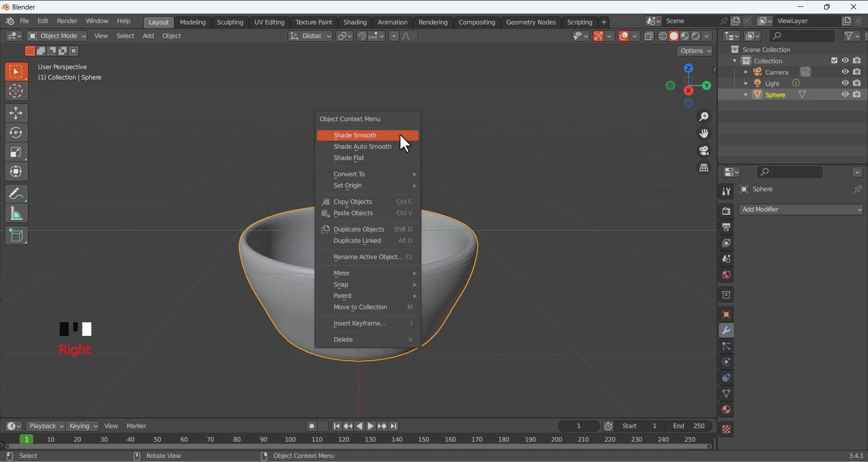
left_click(355, 134)
middle_click_drag(385, 266, 569, 316)
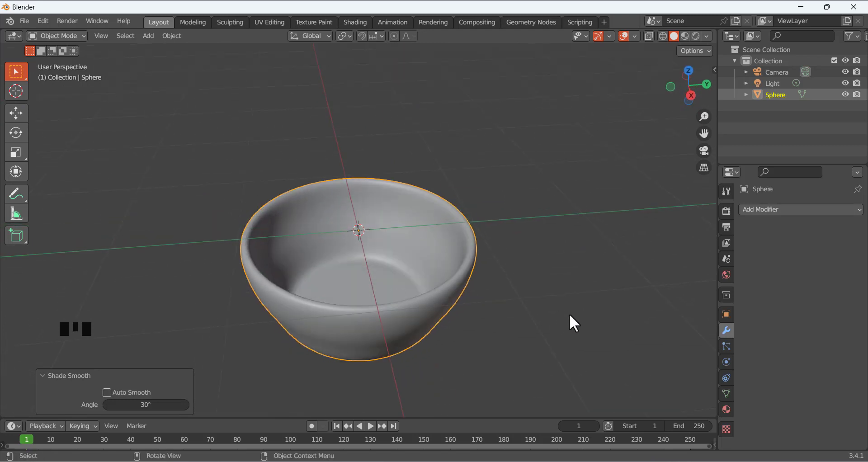
Expand the Normals section in the bowl's mesh data, try Auto Smooth, and leave it off
left_click(728, 393)
scroll(767, 380, "down", 1)
scroll(766, 378, "down", 3)
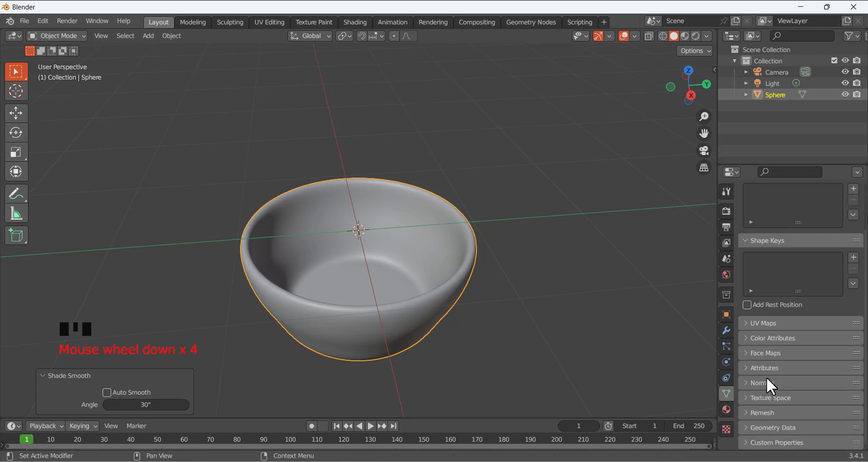
left_click(745, 384)
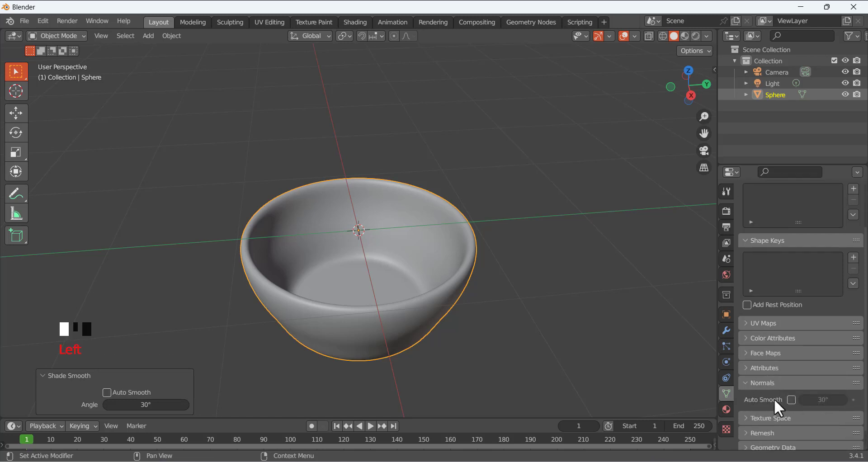
left_click(791, 399)
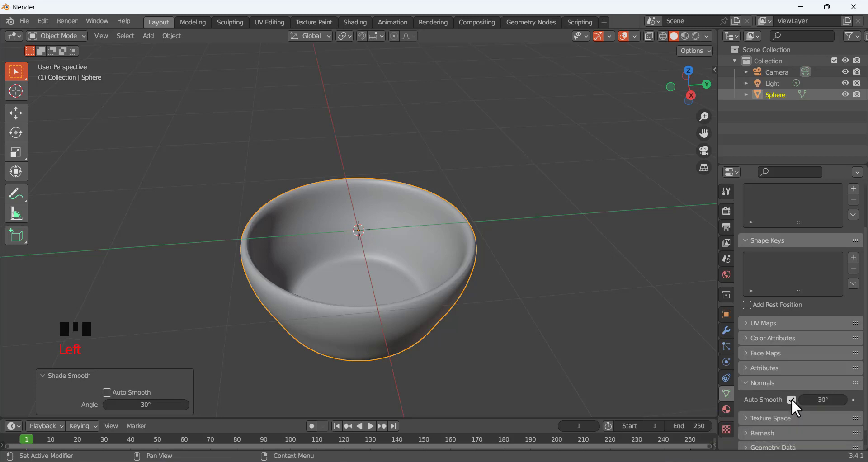
middle_click_drag(451, 329, 674, 362)
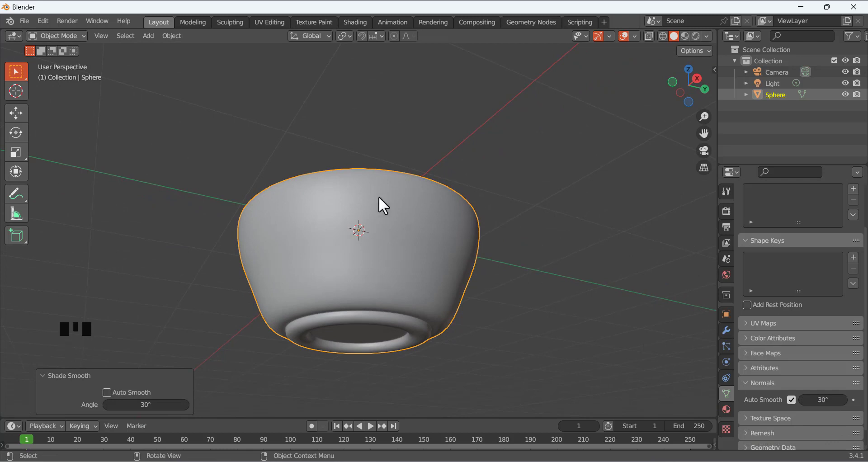
middle_click_drag(479, 169, 484, 224)
left_click(791, 400)
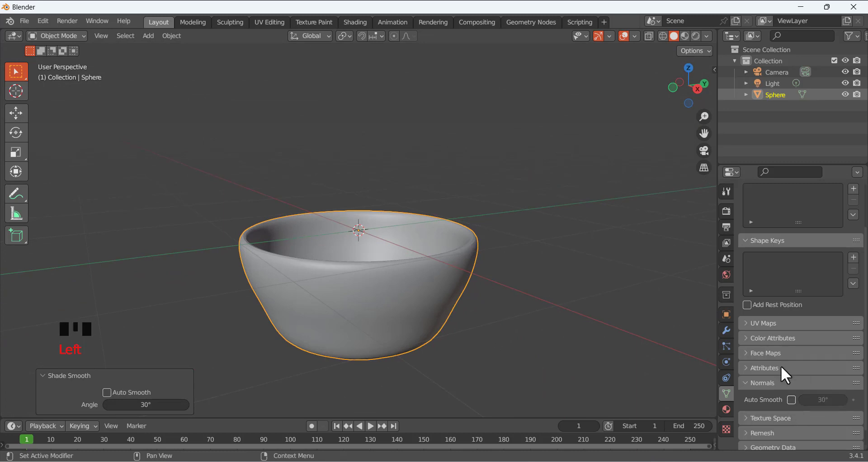
left_click(506, 262)
middle_click_drag(505, 212, 475, 224)
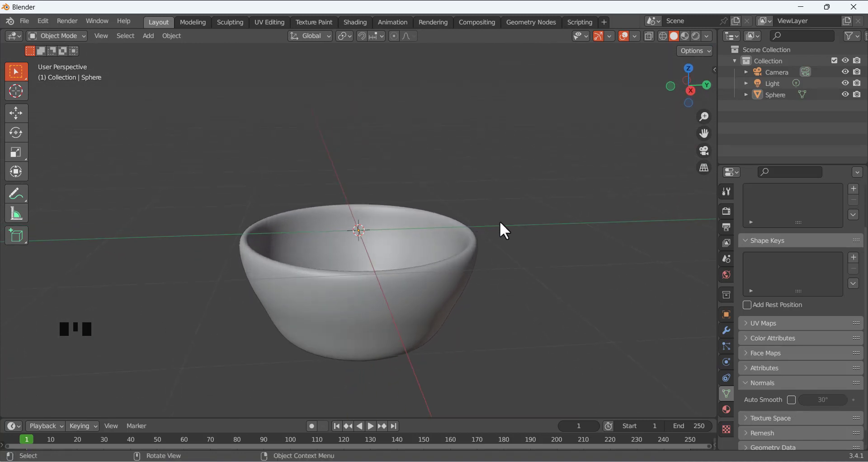
In front view, move the bowl right of the world origin and lower it near the grid
key("KP_1")
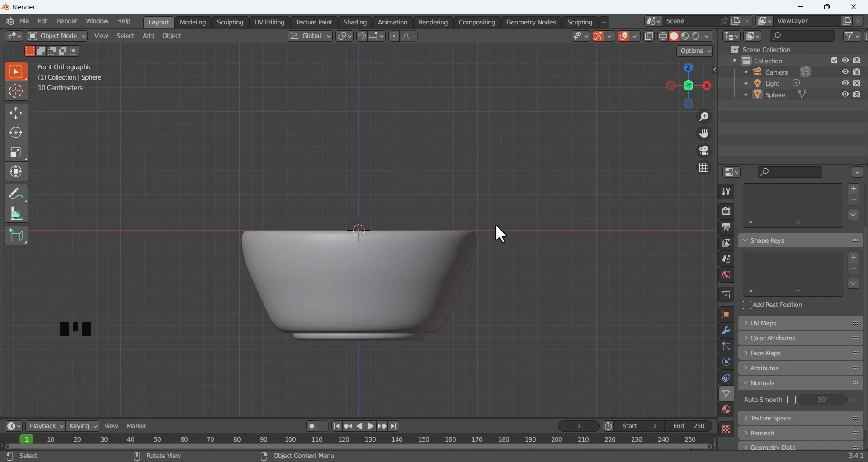
scroll(434, 213, "down", 6)
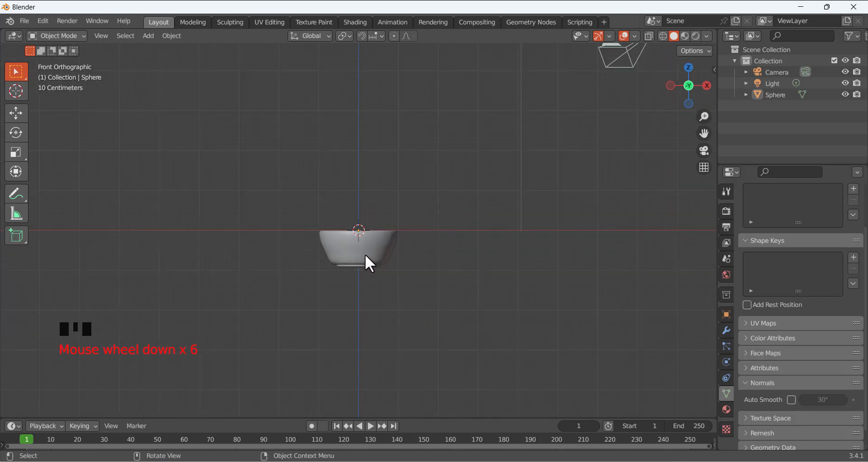
left_click(375, 264)
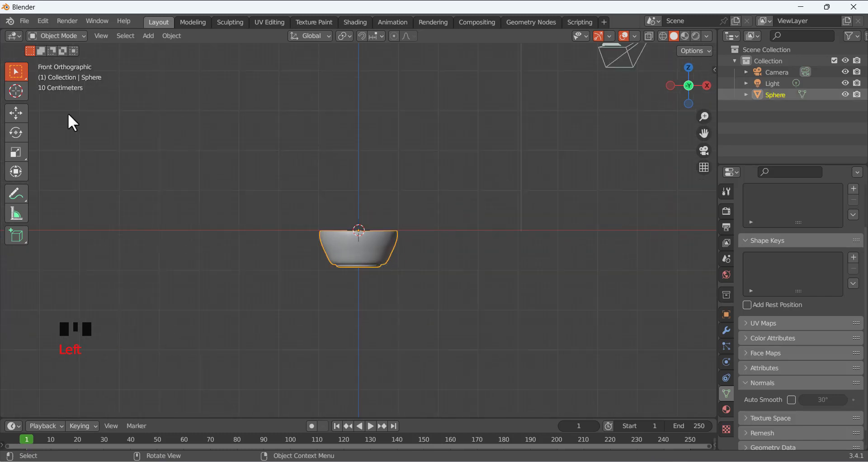
left_click(16, 113)
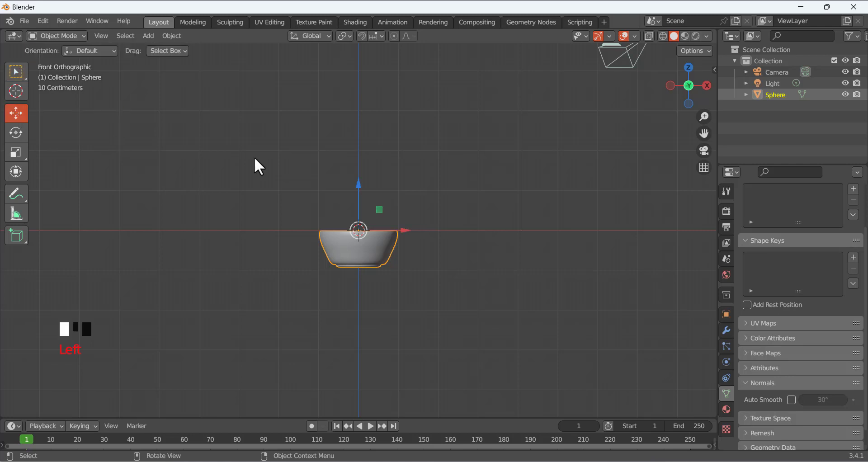
left_click_drag(358, 193, 358, 52)
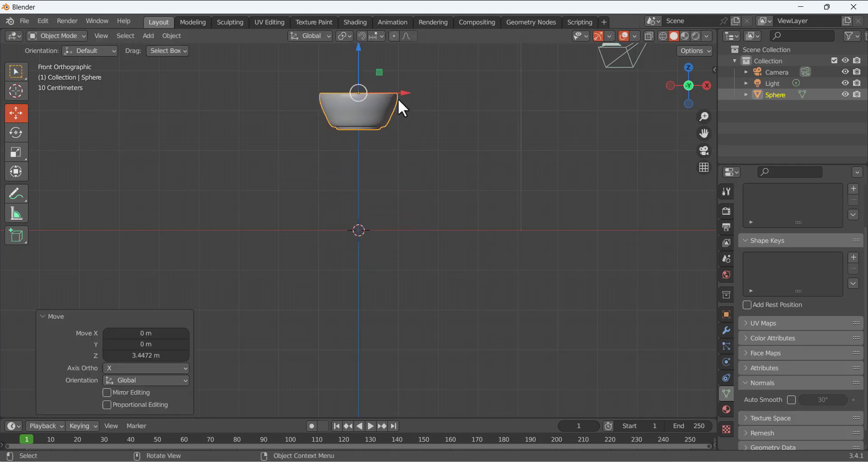
left_click_drag(399, 100, 676, 119)
left_click_drag(624, 47, 633, 145)
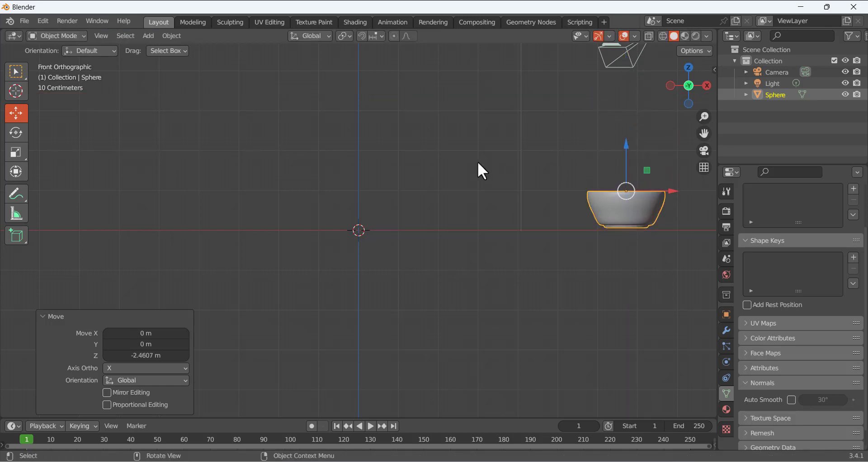
left_click(477, 161)
scroll(418, 164, "down", 2)
middle_click_drag(369, 167, 397, 202)
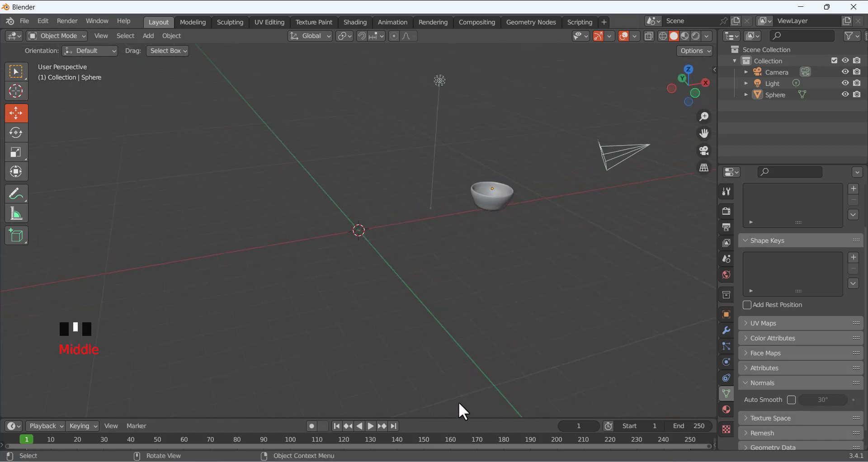
key("alt+Tab")
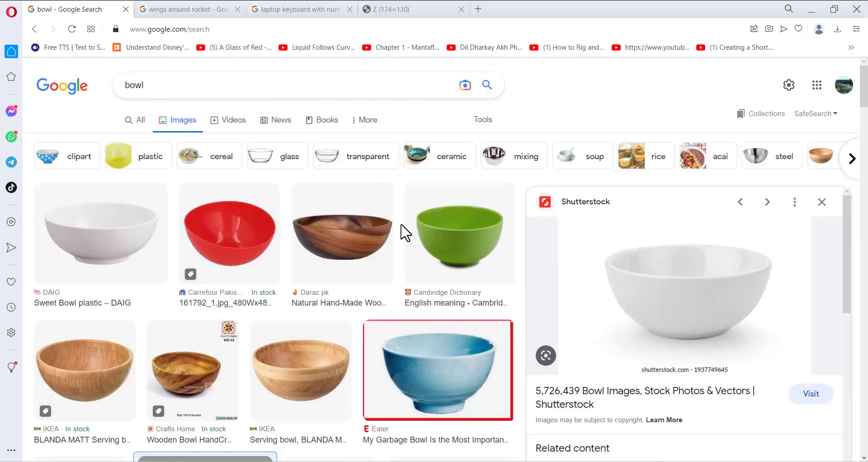
left_click(212, 9)
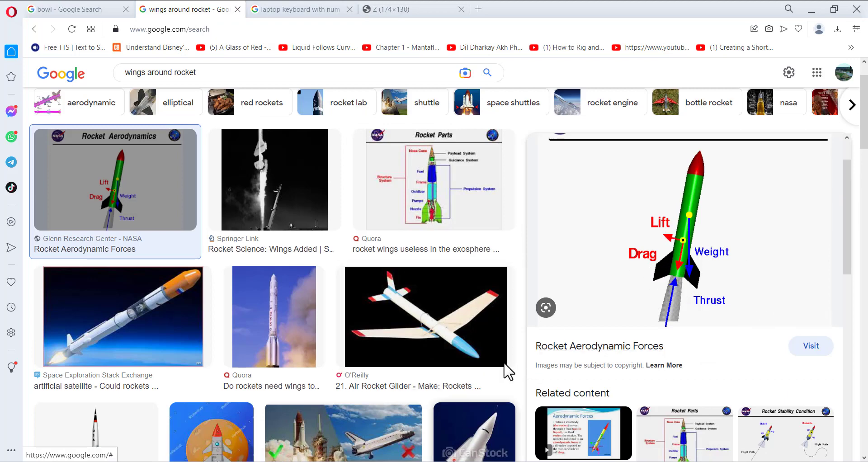
key("alt+Tab")
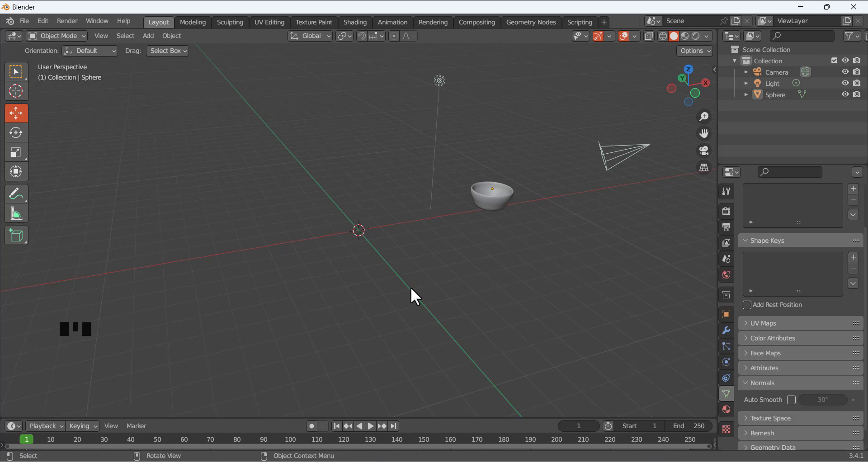
left_click(470, 459)
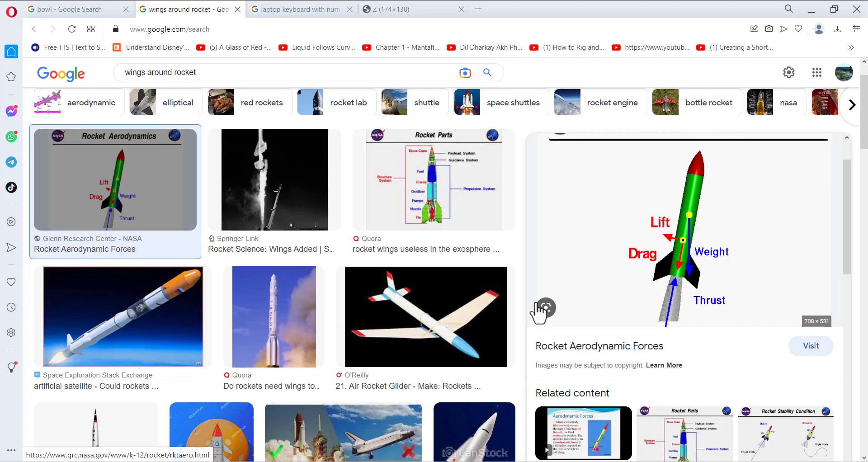
key("alt+Tab")
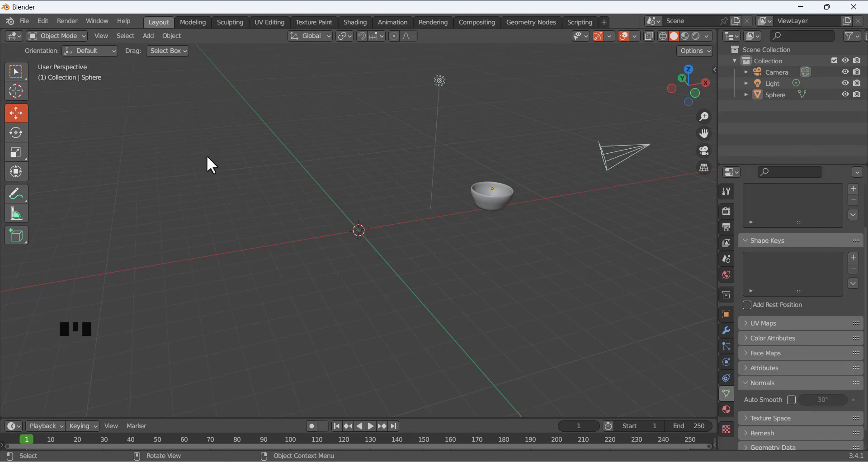
Add a 32-vertex cone with 1 m radius and 2 m depth at the world origin
key("shift+a")
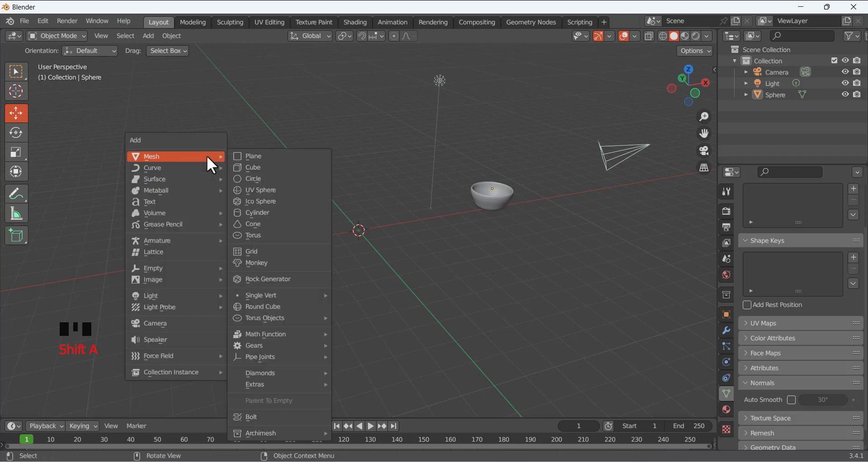
mouse_move(183, 160)
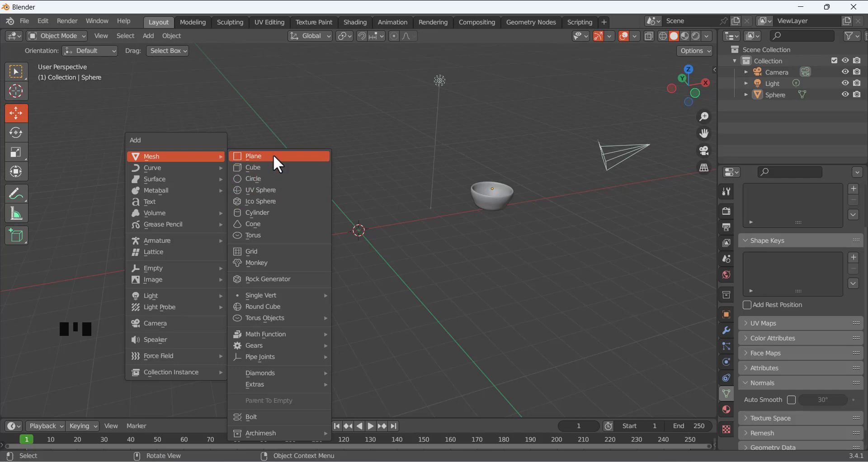
left_click(265, 225)
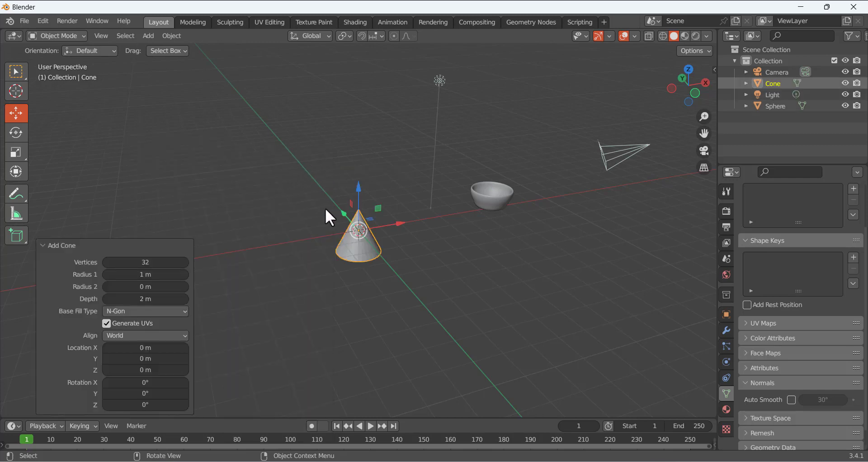
middle_click_drag(325, 209, 294, 205)
scroll(357, 281, "up", 2)
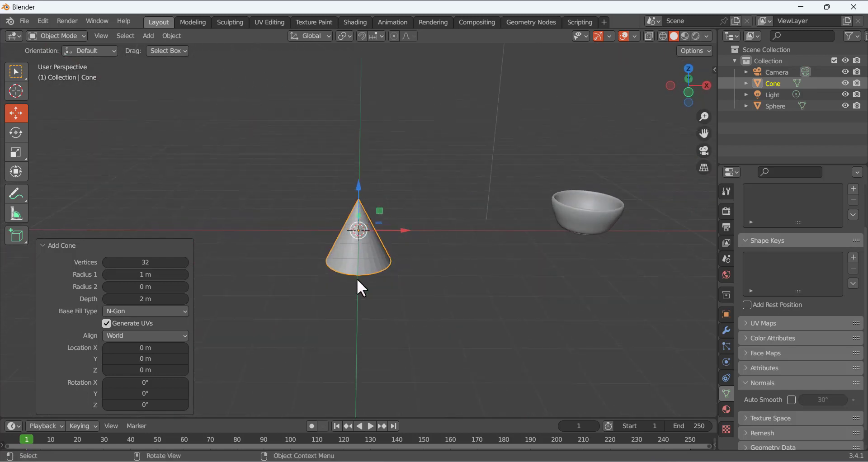
middle_click_drag(300, 245, 371, 266)
left_click(425, 278)
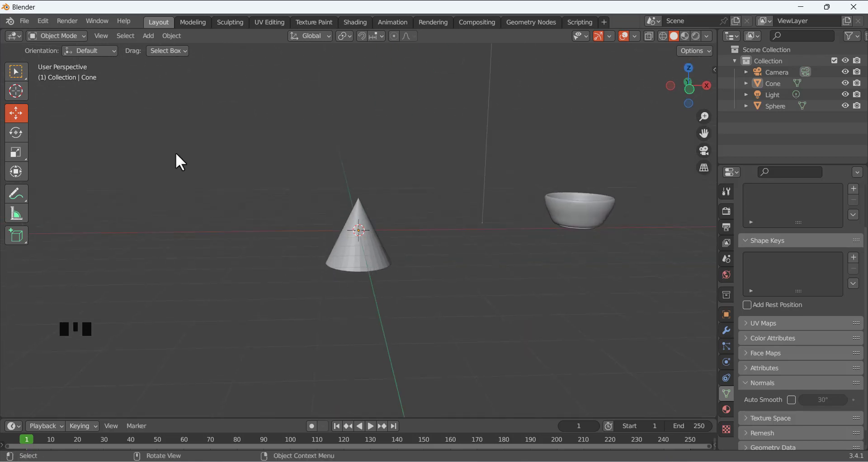
Rename the Sphere object to Bowl in the Outliner
left_click(380, 258)
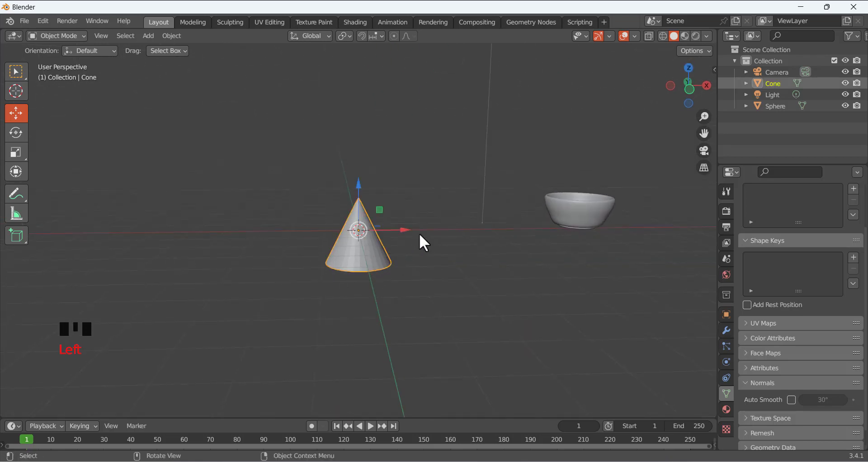
left_click(483, 201)
left_click(777, 84)
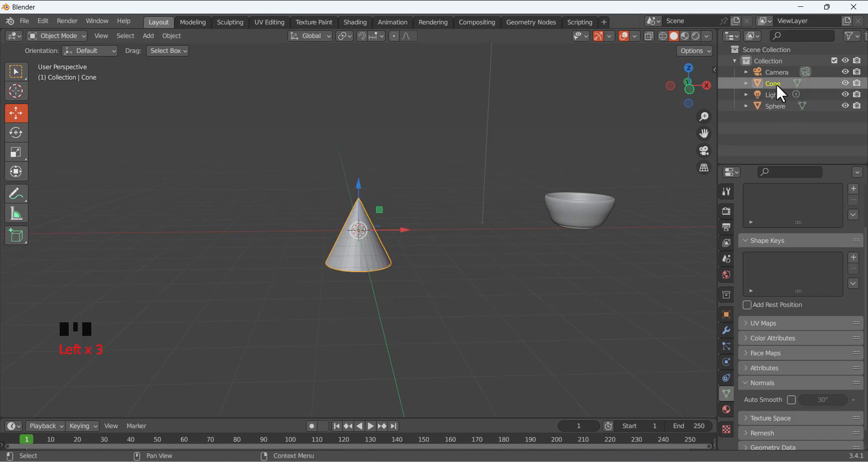
left_click(777, 107)
double_click(784, 107)
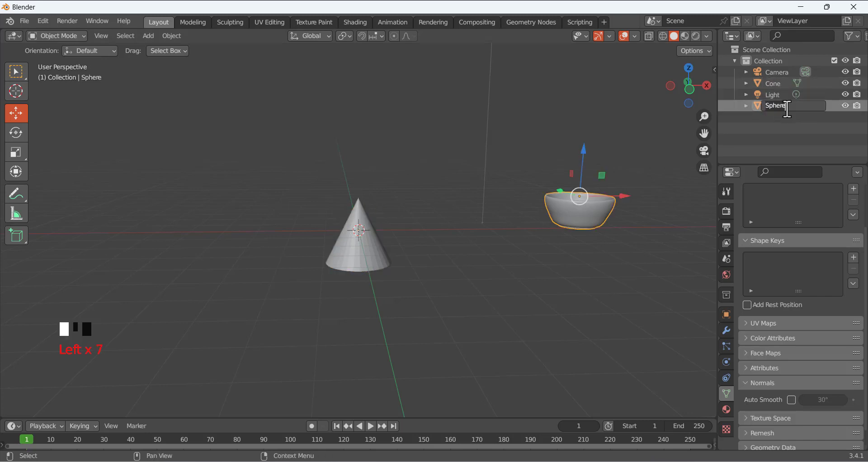
left_click(762, 116)
double_click(781, 104)
left_click(783, 105)
key("ctrl+BackSpace")
type("Bowl")
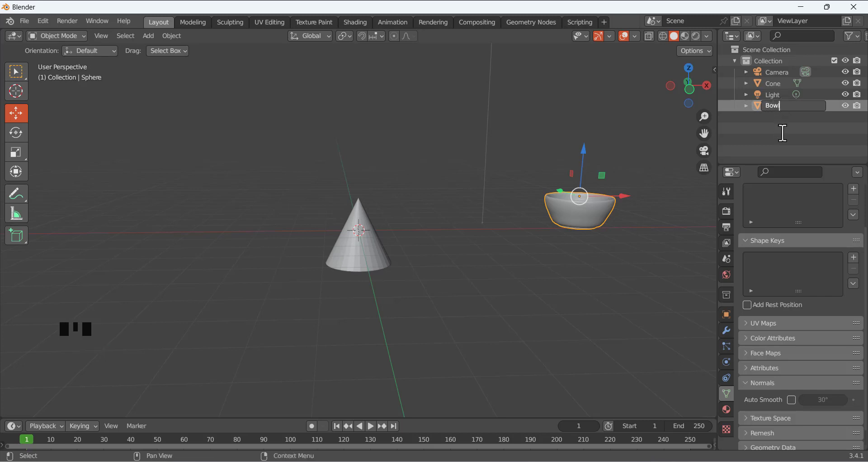
key("Return")
Clear the Cone object's name and type Rocket in its place
left_click(771, 96)
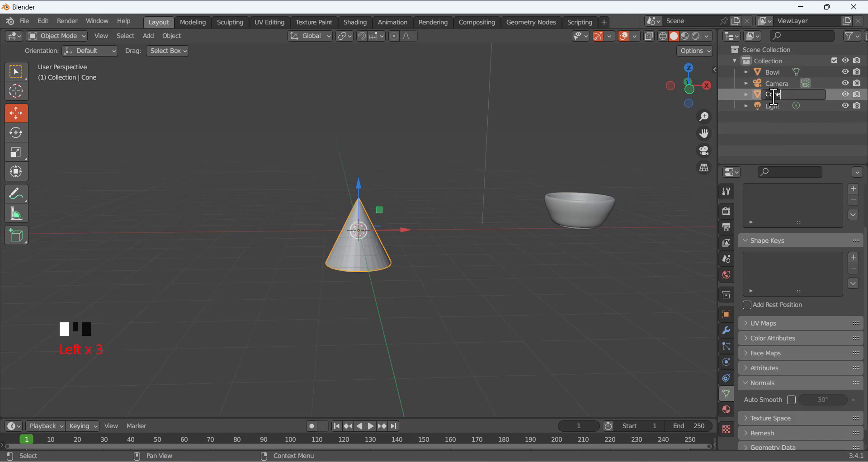
double_click(772, 95)
key("ctrl+BackSpace")
type("Rocket")
Confirm the name Rocket, select the cone, and switch it into Edit Mode
key("Return")
left_click(376, 185)
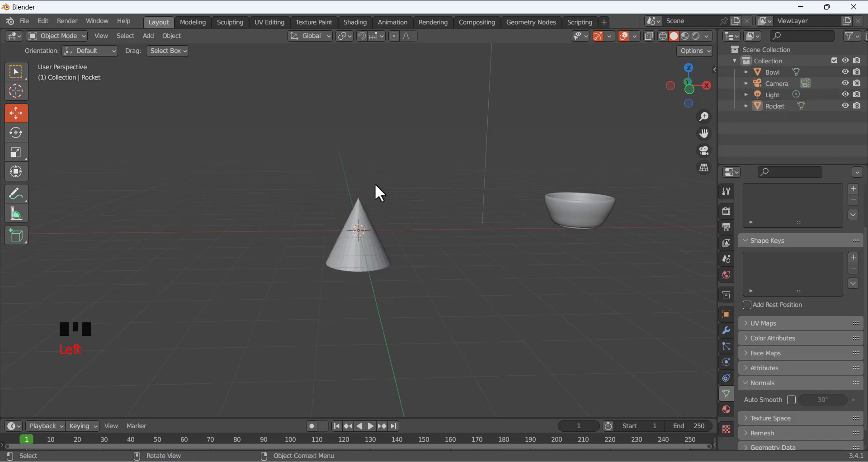
left_click(369, 245)
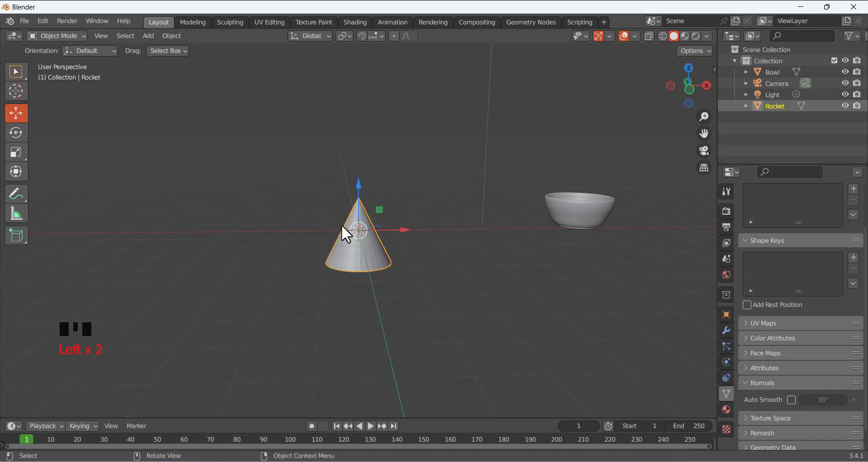
middle_click_drag(282, 178, 268, 154)
left_click(61, 37)
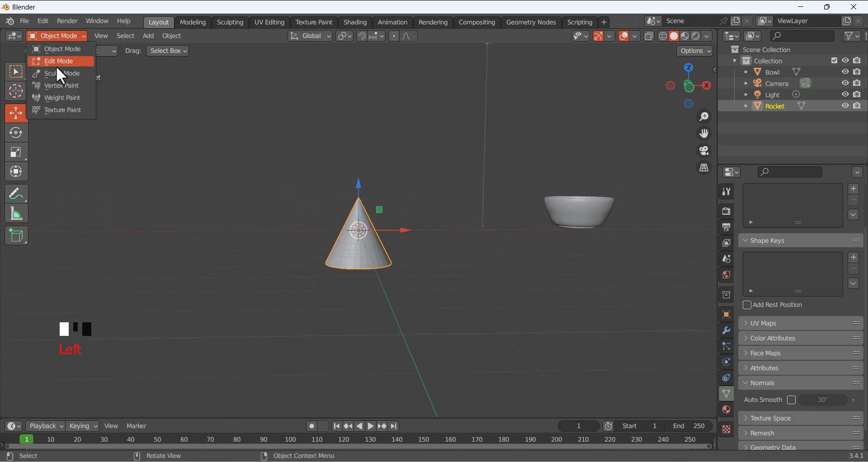
left_click(56, 58)
Deselect all and, in face select mode, select only the cone's circular base face
middle_click_drag(324, 208, 298, 216)
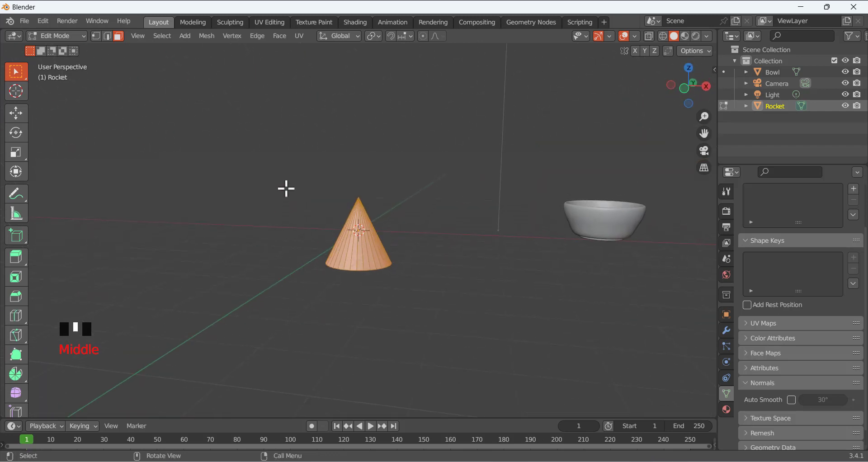
left_click(247, 175)
middle_click_drag(250, 199, 287, 210)
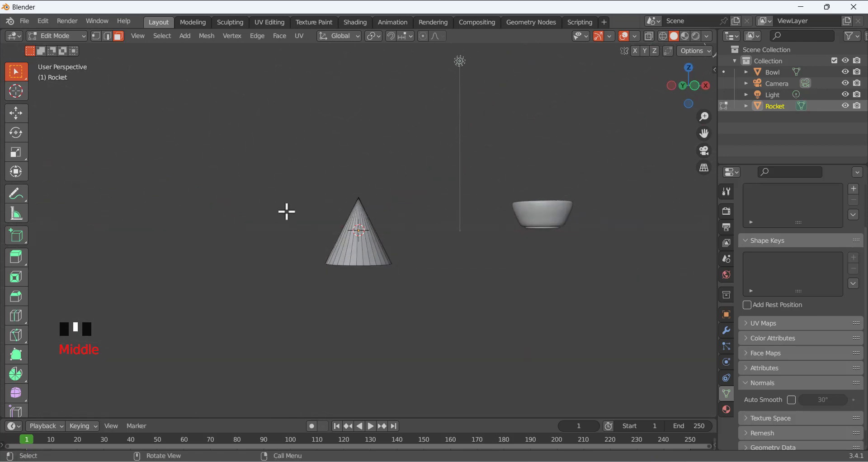
key("3")
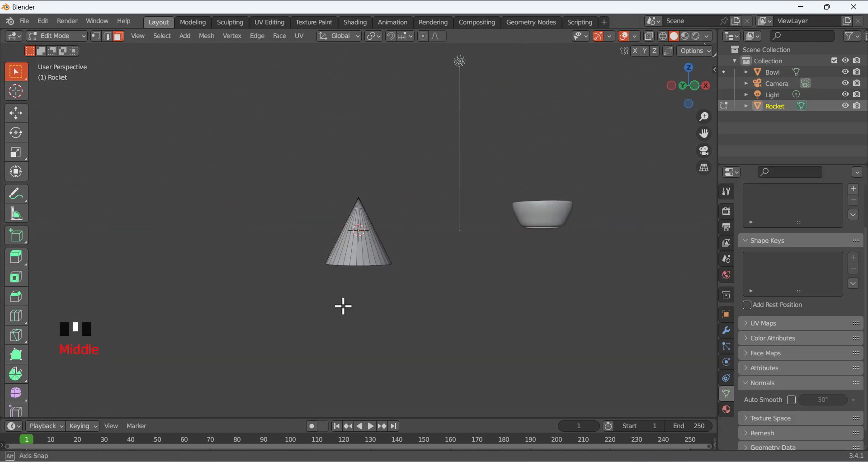
middle_click_drag(343, 304, 326, 222)
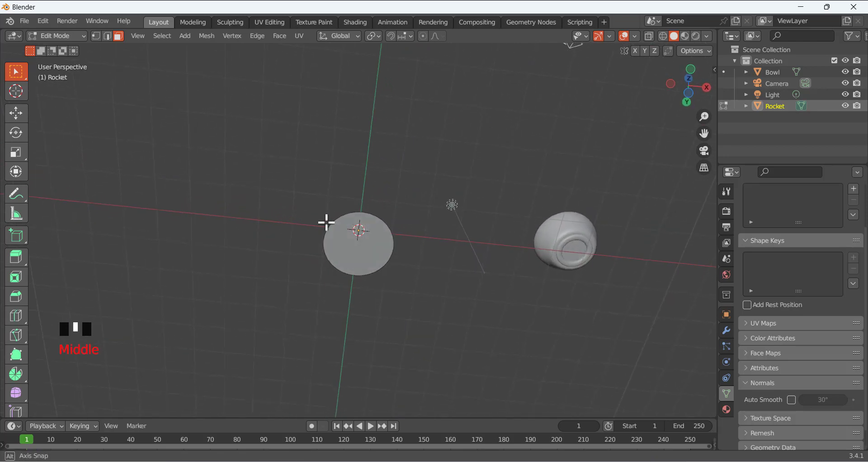
left_click(373, 258)
middle_click_drag(359, 197, 368, 258)
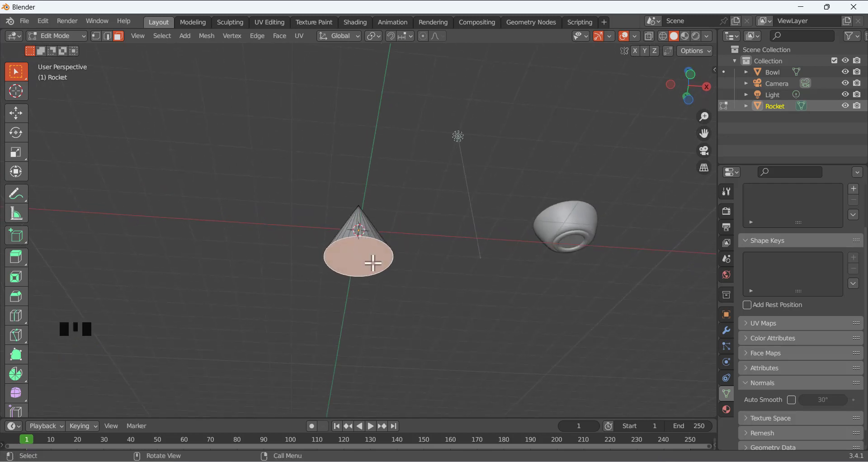
scroll(377, 226, "down", 5)
middle_click_drag(381, 222, 384, 246)
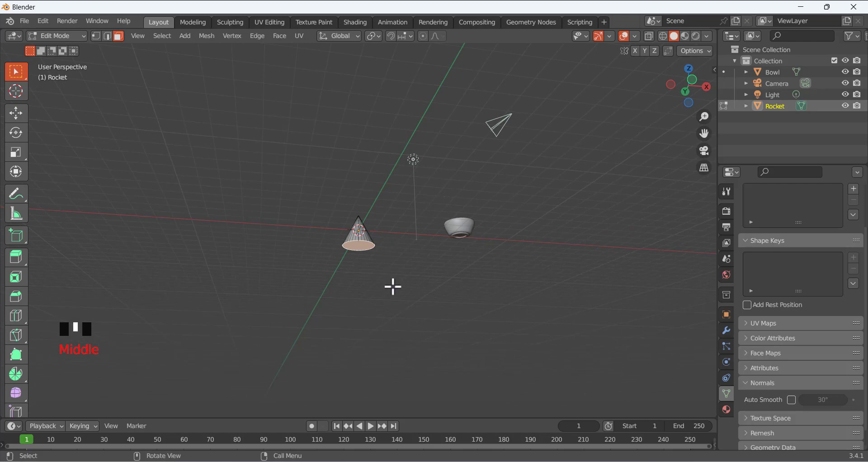
Extrude the cone's base about 7.2 m downward into a long body, then check the reference images
key("e")
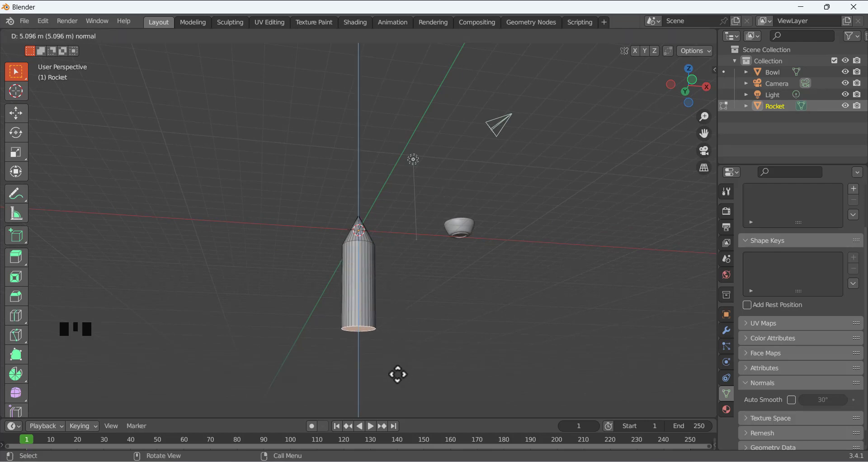
left_click(402, 406)
middle_click_drag(399, 246, 357, 283)
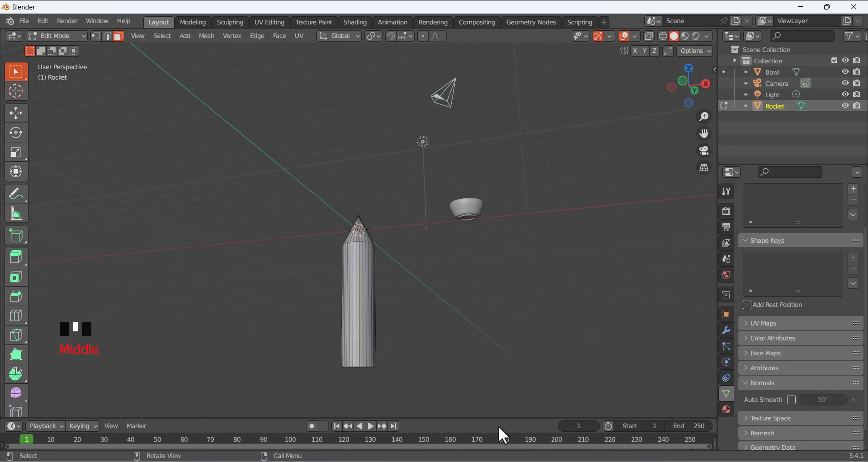
key("alt+Tab")
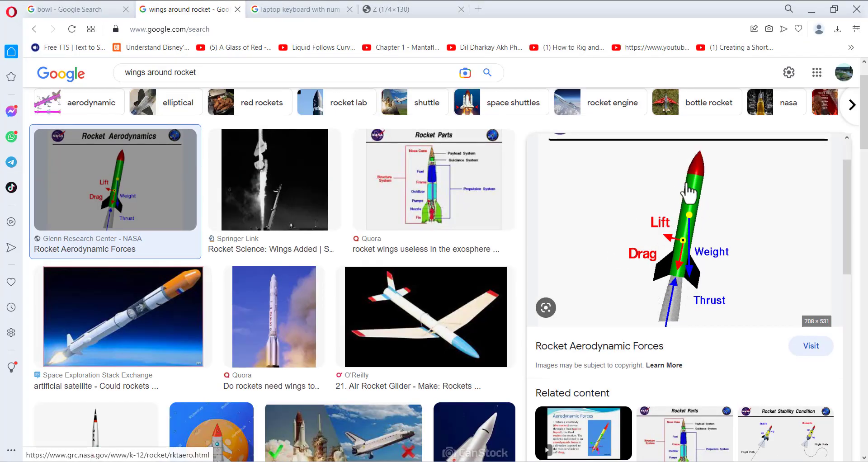
left_click(453, 461)
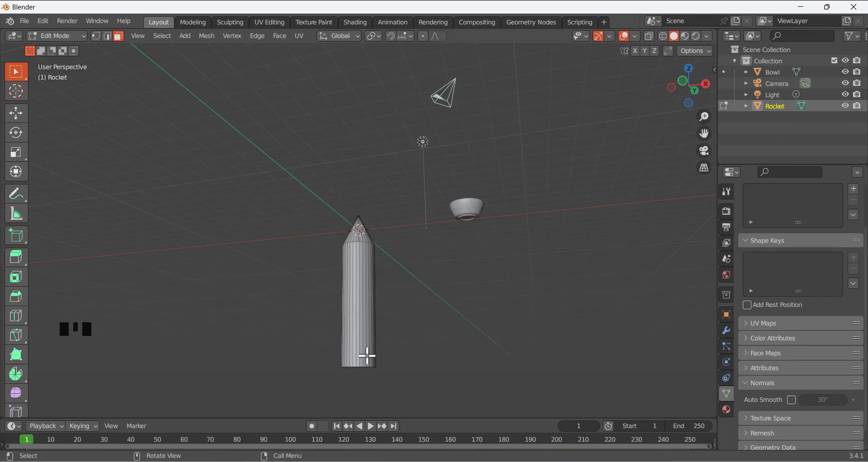
scroll(389, 328, "up", 2)
scroll(393, 310, "down", 4)
scroll(377, 348, "up", 2)
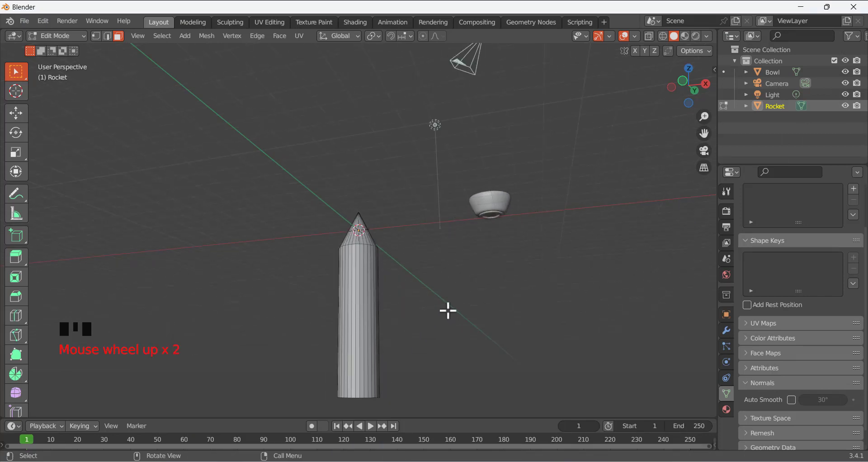
key("KP_1")
scroll(401, 286, "down", 3)
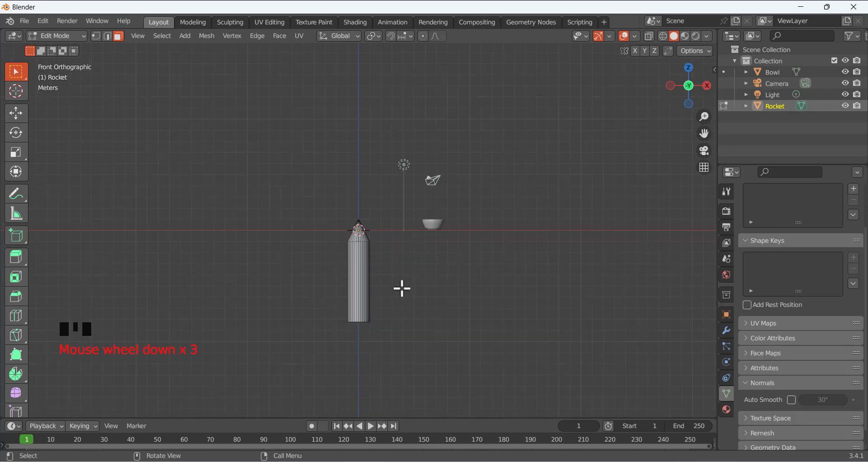
scroll(310, 373, "up", 3)
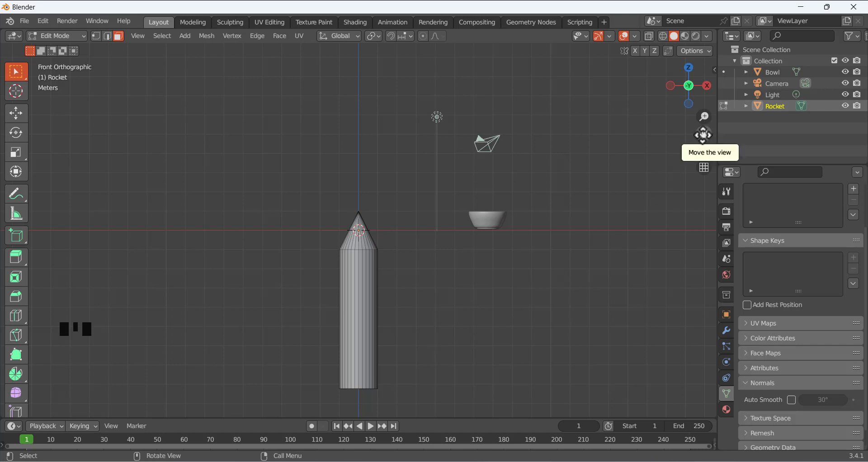
left_click_drag(702, 135, 668, 85)
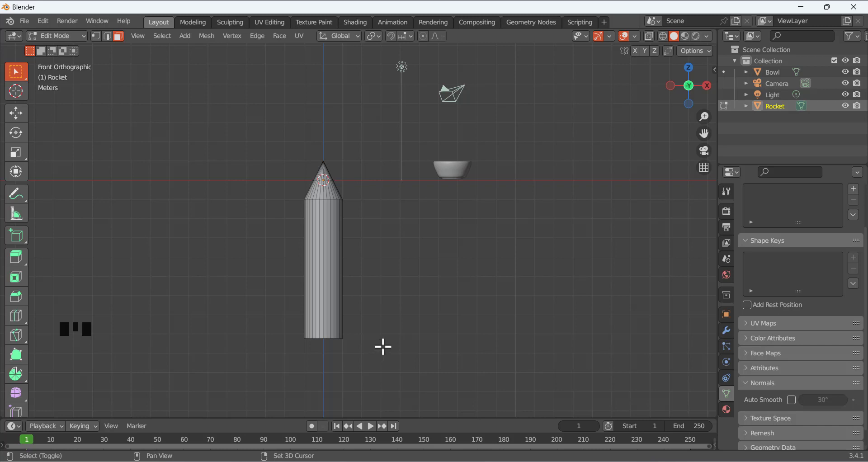
middle_click_drag(383, 347, 402, 322, "shift")
scroll(370, 300, "up", 1)
scroll(370, 299, "down", 4)
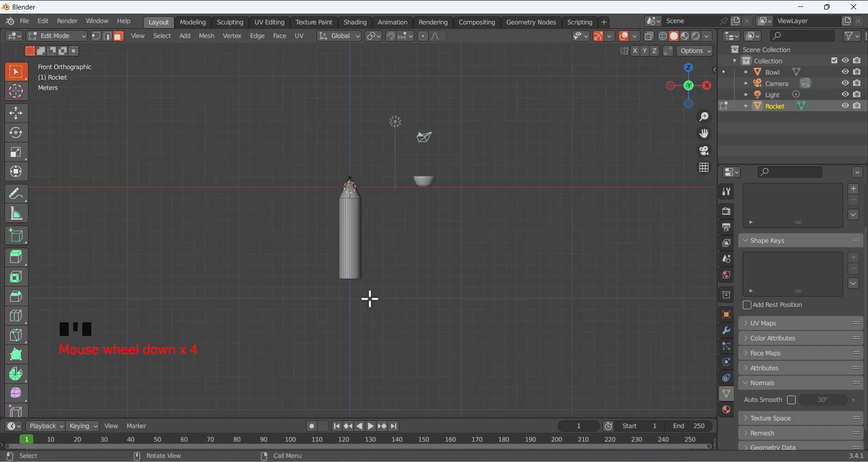
scroll(370, 299, "up", 3)
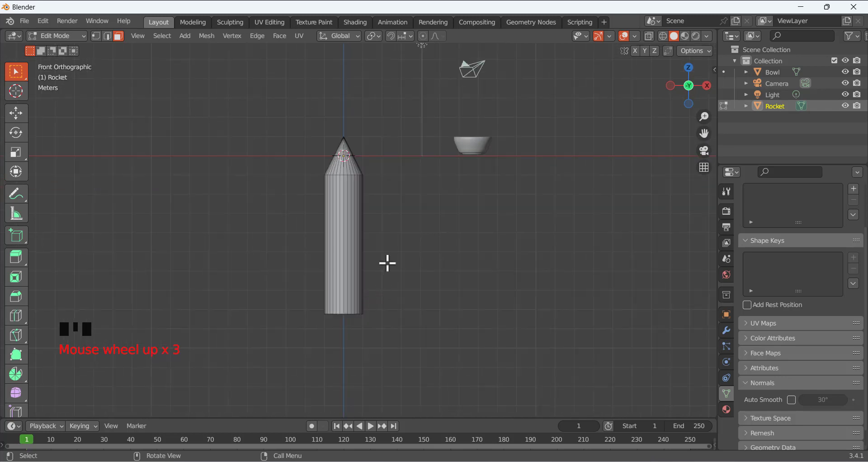
middle_click_drag(387, 263, 416, 271)
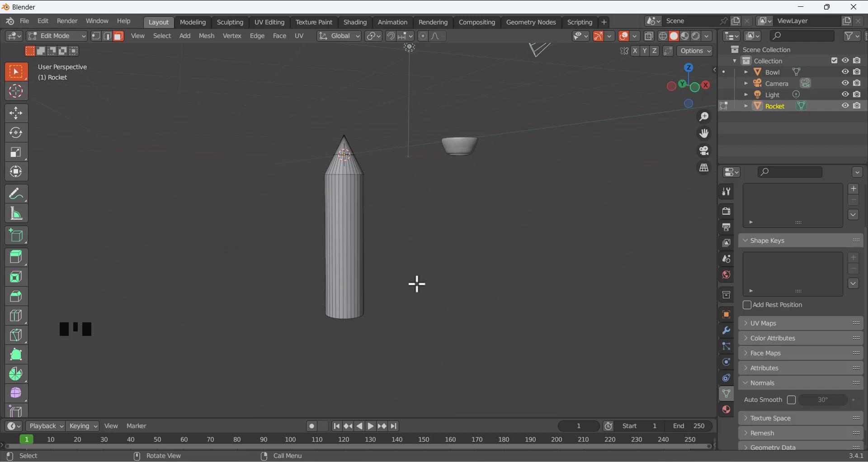
key("KP_1")
left_click(416, 285)
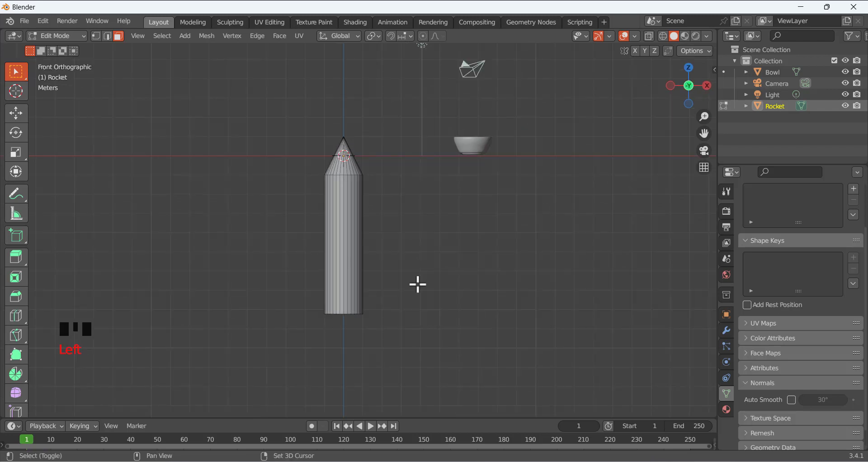
middle_click_drag(417, 285, 425, 312, "shift")
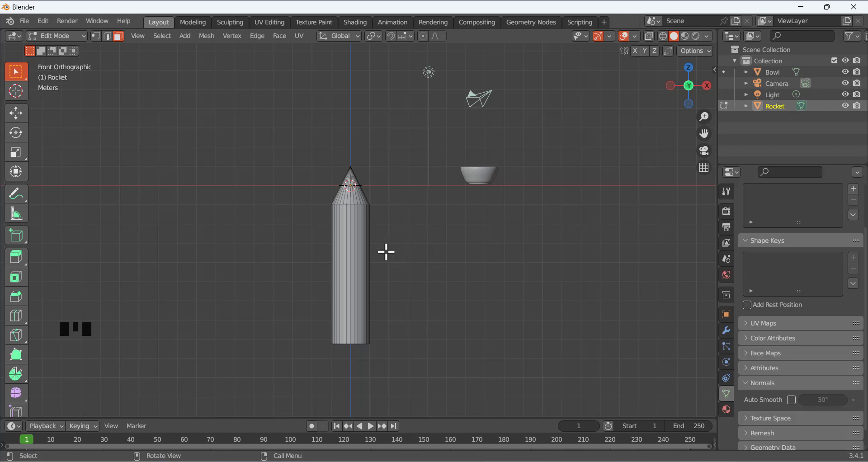
scroll(385, 252, "down", 5)
scroll(384, 252, "up", 3)
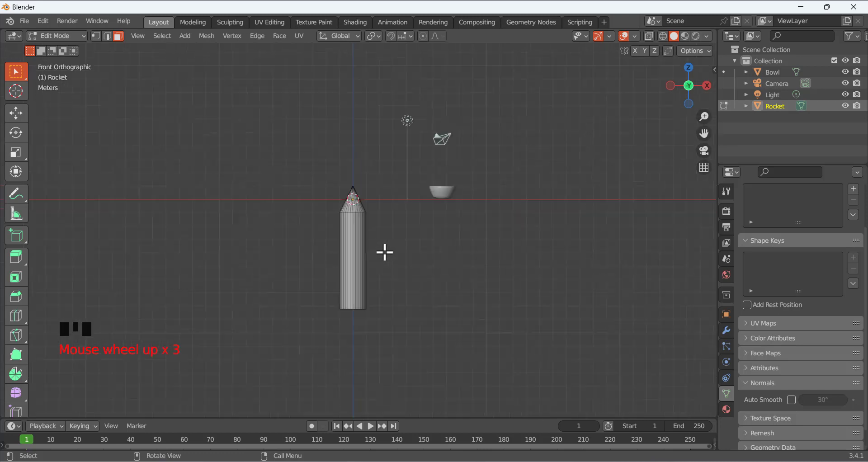
scroll(385, 252, "up", 4)
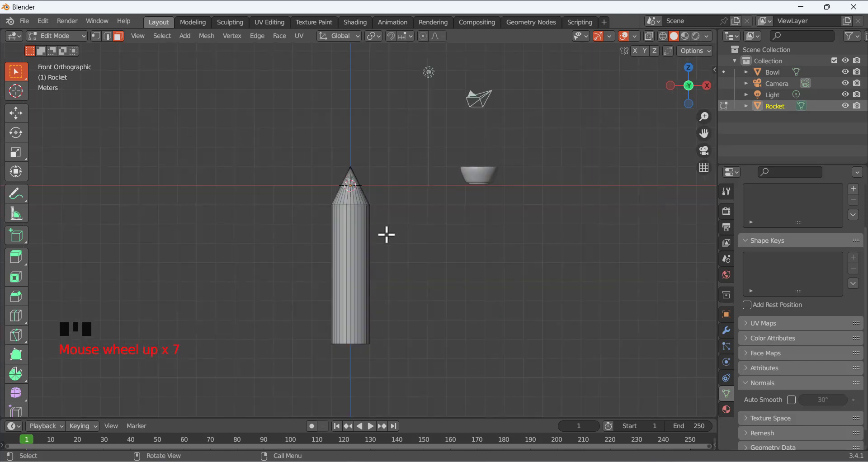
mouse_move(391, 231)
middle_mouse_down()
mouse_move(365, 289)
mouse_move(386, 212)
mouse_move(406, 231)
middle_mouse_up()
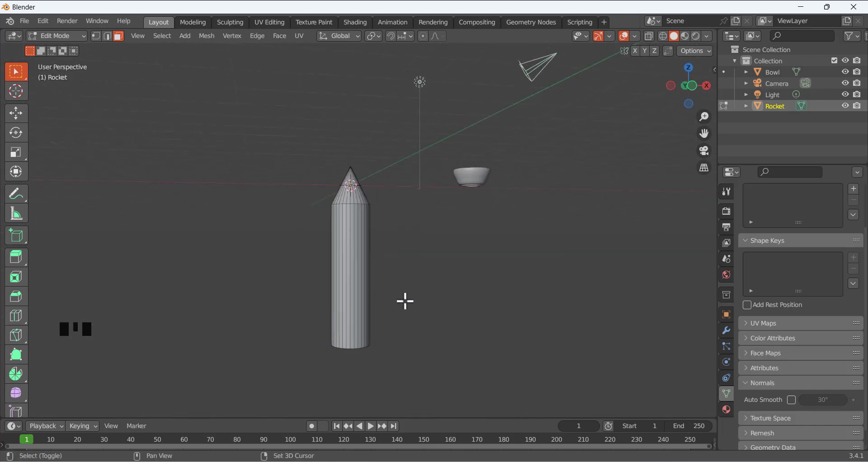
middle_click_drag(405, 300, 385, 288, "shift")
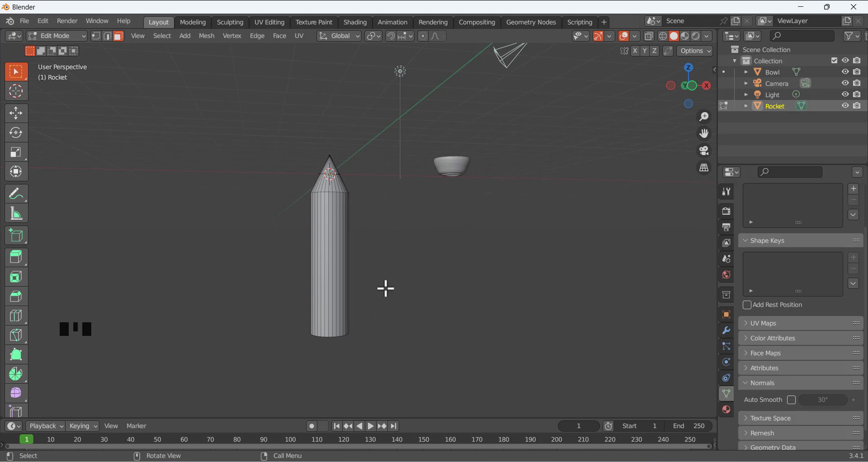
scroll(360, 255, "down", 3)
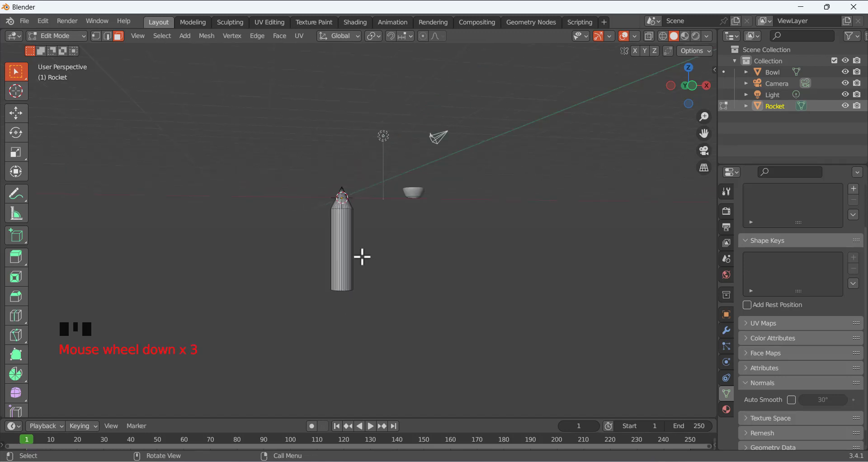
scroll(361, 250, "up", 3)
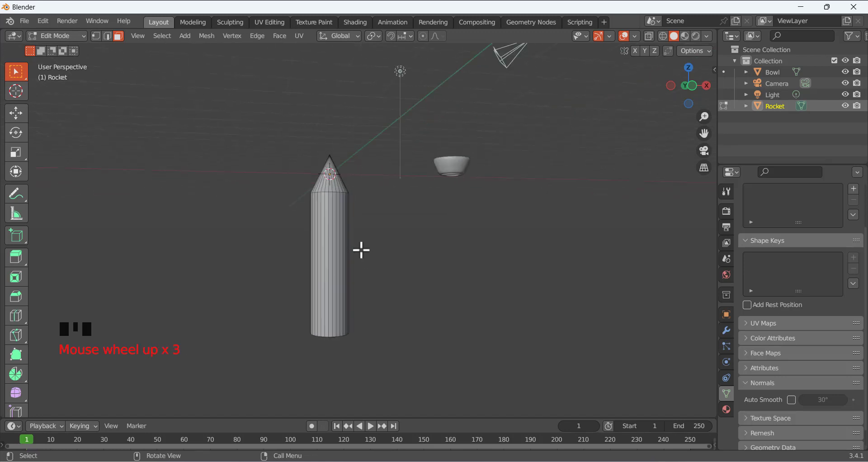
scroll(343, 258, "up", 7)
scroll(387, 271, "down", 5)
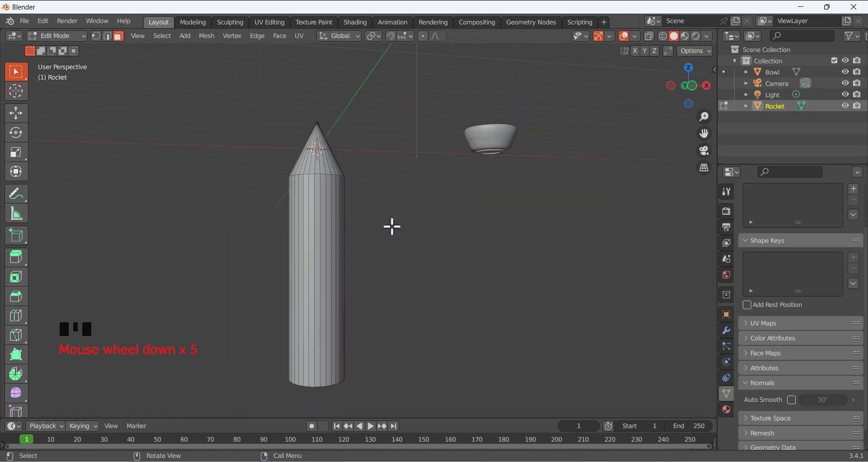
key("KP_1")
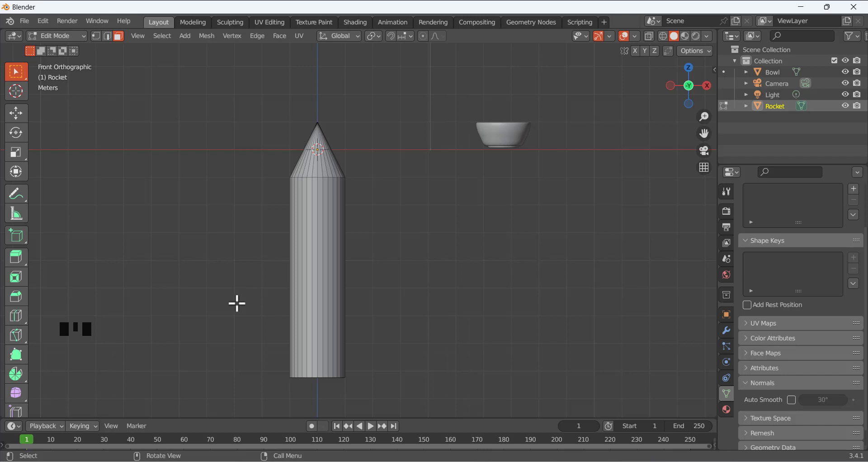
key("ctrl+r")
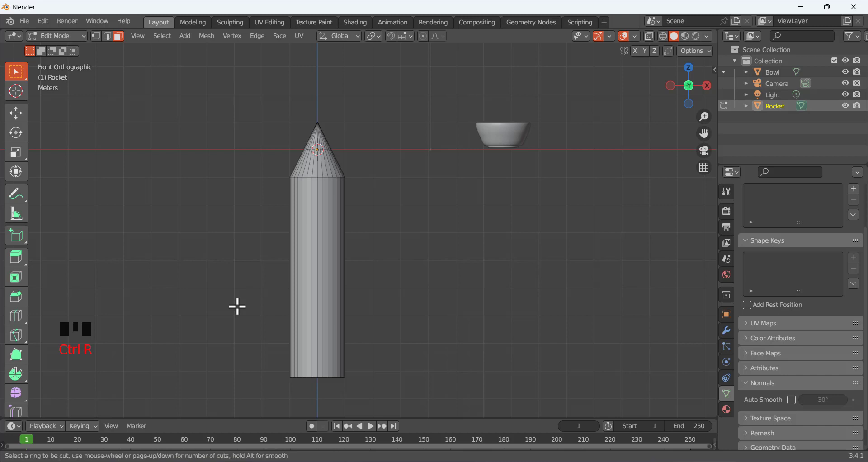
left_click(304, 280)
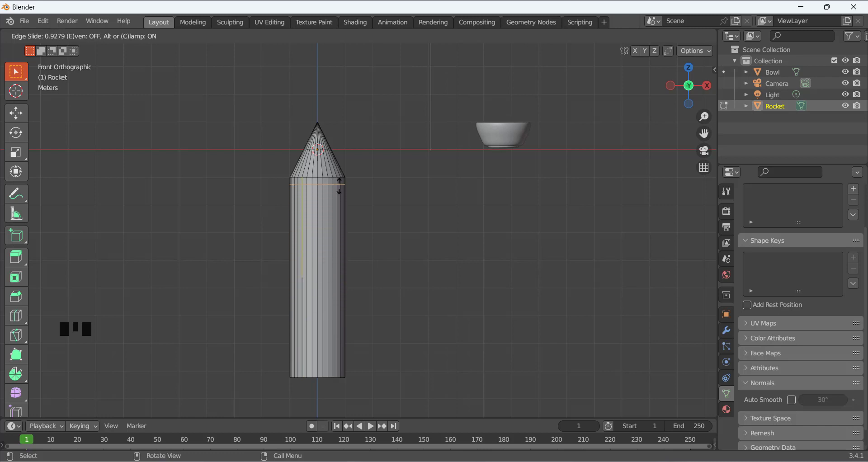
right_click(334, 237)
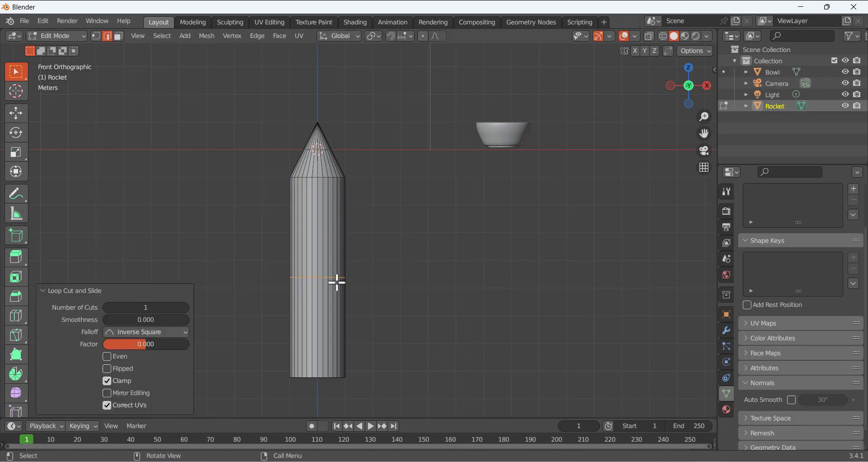
left_click(198, 213)
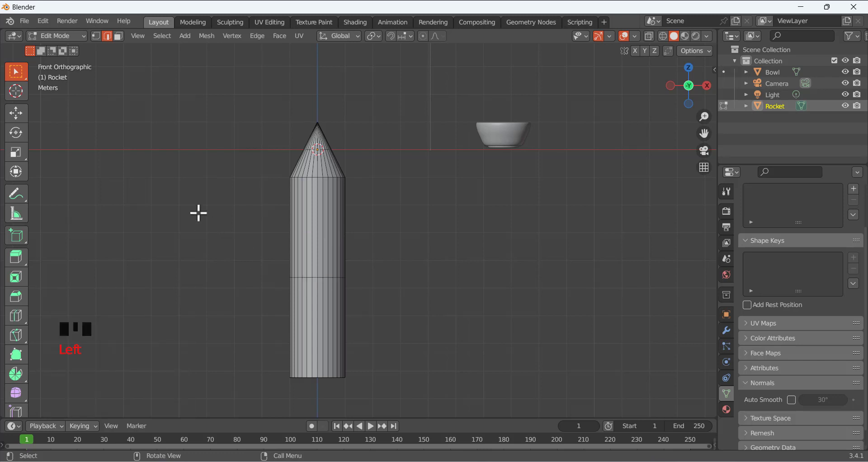
key("ctrl+z")
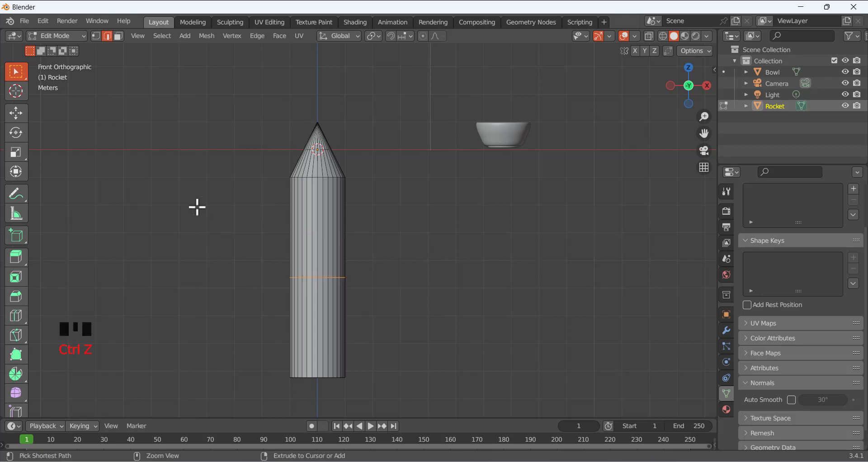
key("ctrl+z")
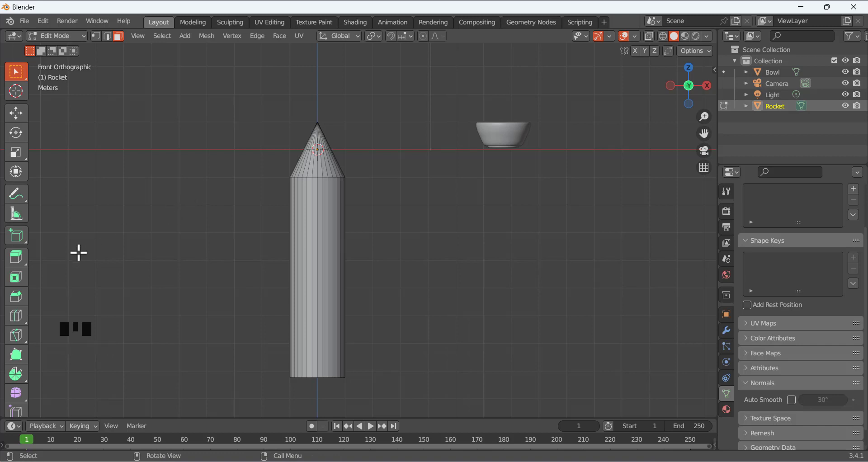
After undoing two trial cuts, add one edge loop around the rocket body and slide it toward the top
left_click(16, 315)
left_click(311, 285)
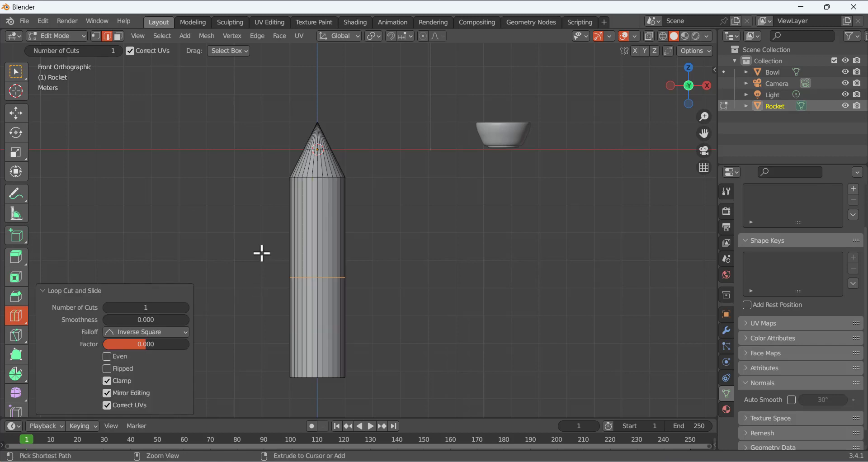
key("ctrl+z")
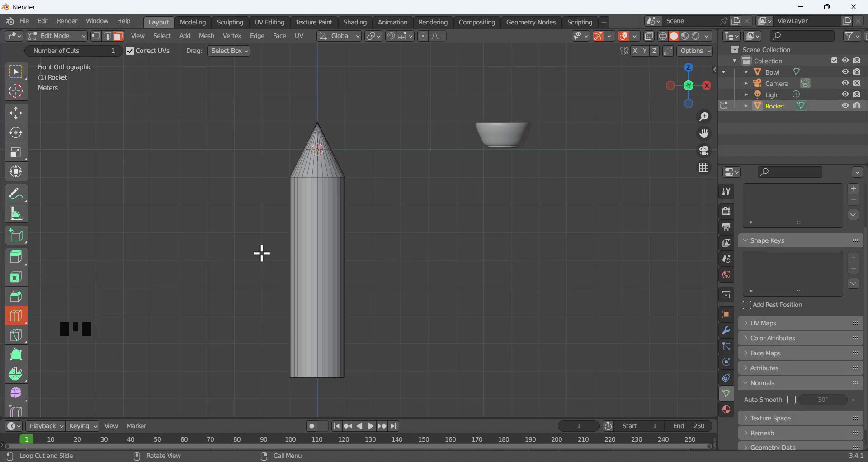
key("ctrl+r")
left_click(301, 269)
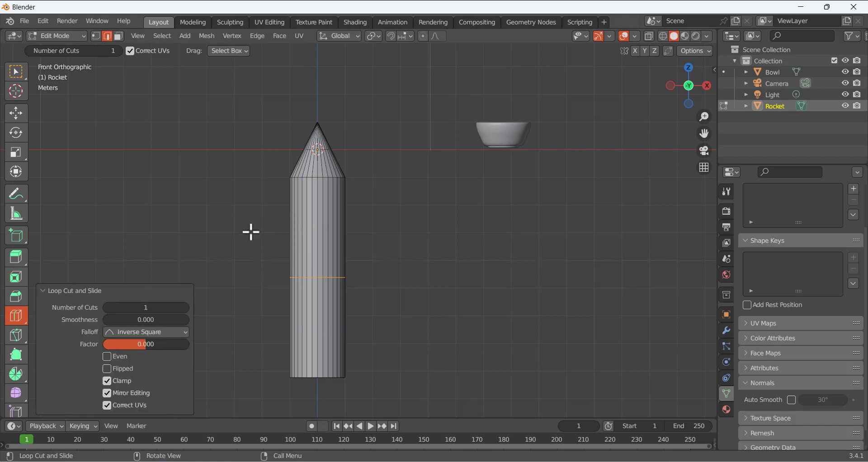
left_click(15, 72)
key("ctrl+z")
key("ctrl+z")
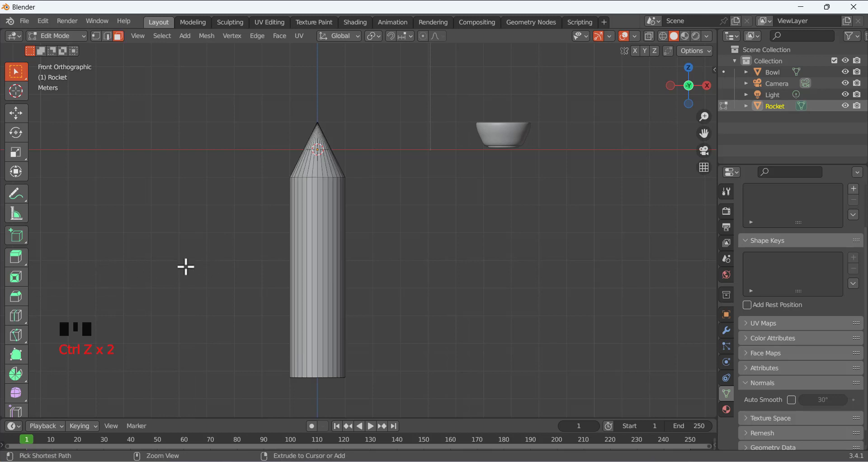
key("ctrl+r")
left_click(304, 267)
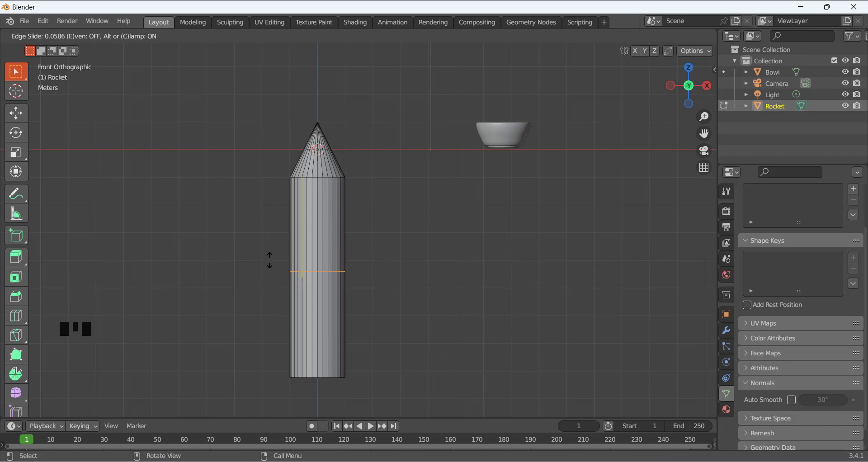
Stop the edge slide, leaving the new loop mid-body, and deselect it
right_click(264, 186)
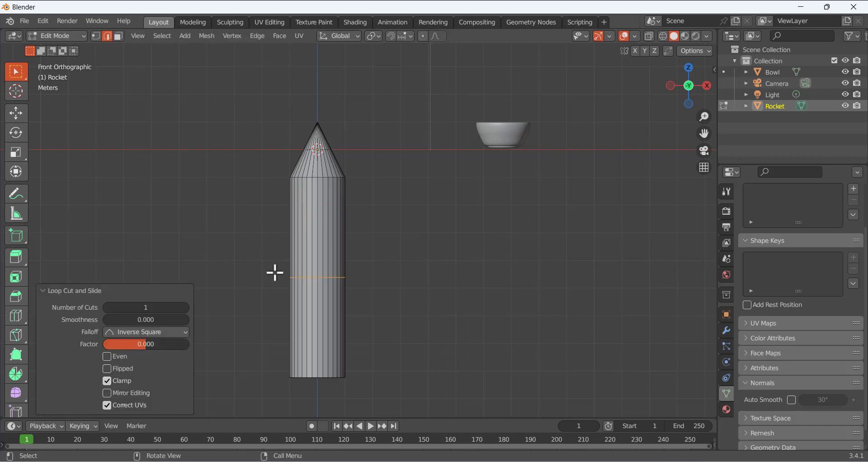
left_click(254, 302)
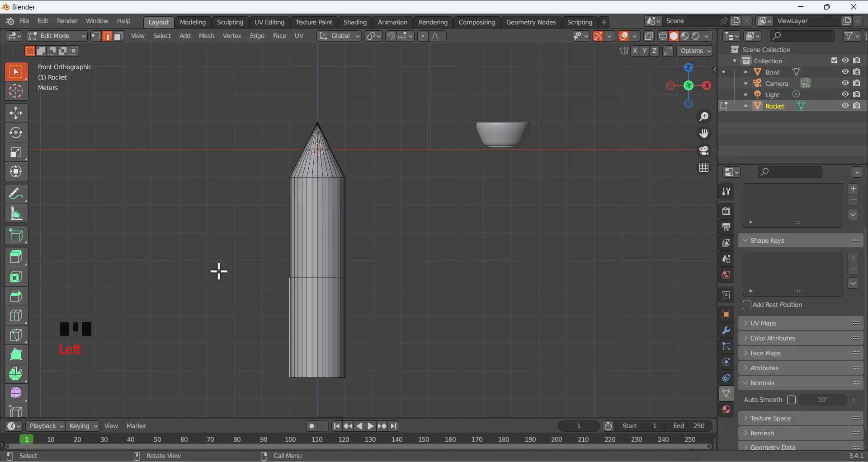
left_click(200, 276)
Add a second edge loop near the rocket's base and turn on X-Ray
key("ctrl+r")
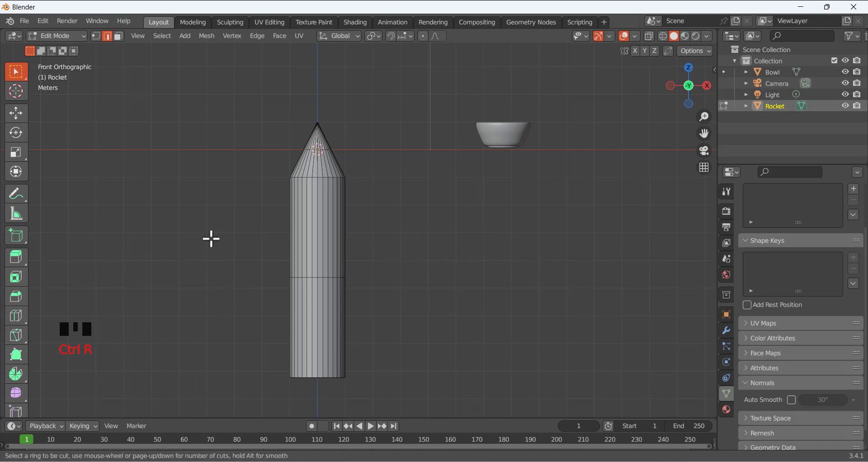
left_click(297, 329)
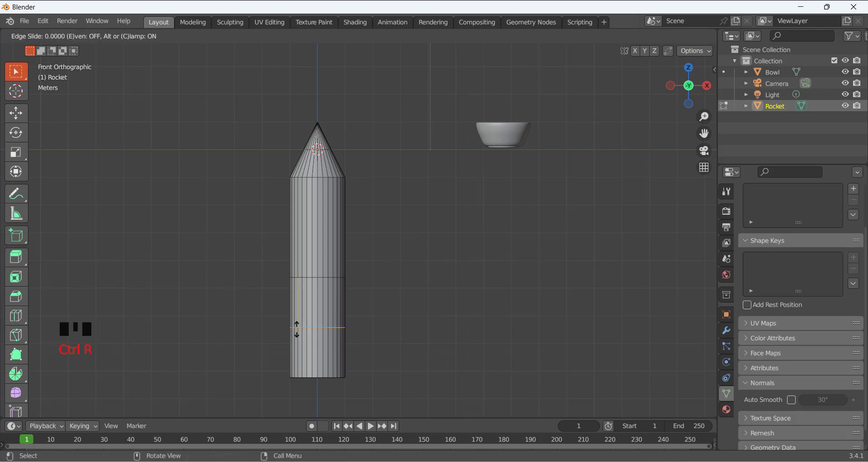
left_click(299, 357)
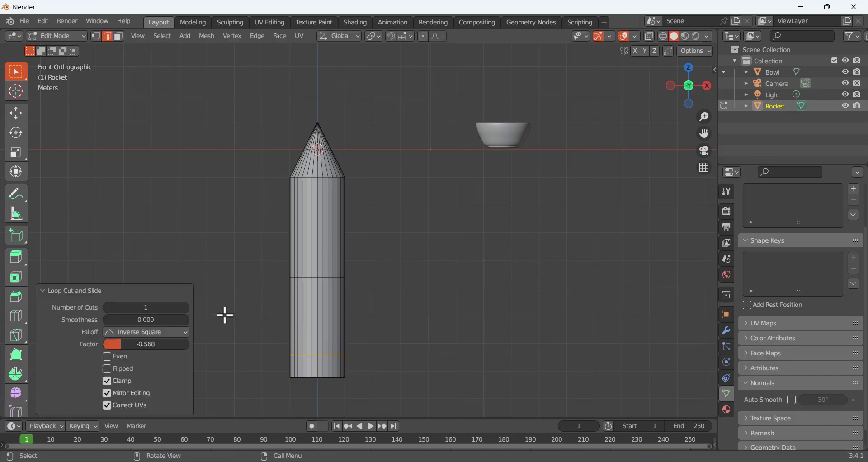
left_click(231, 294)
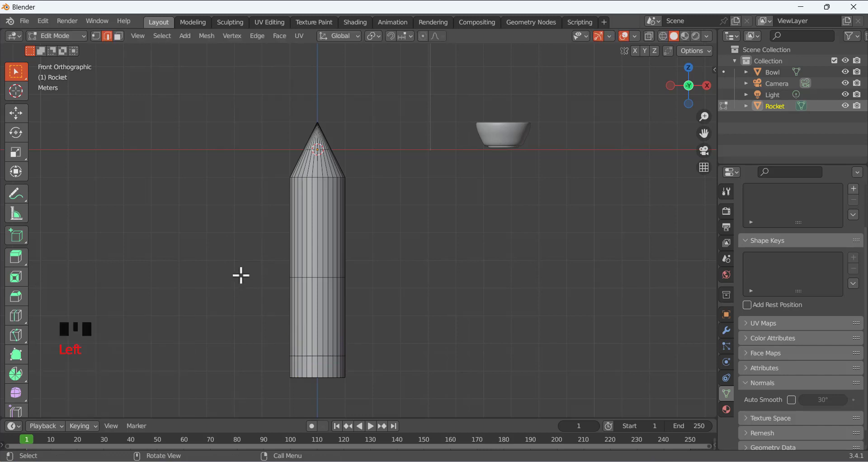
left_click(650, 36)
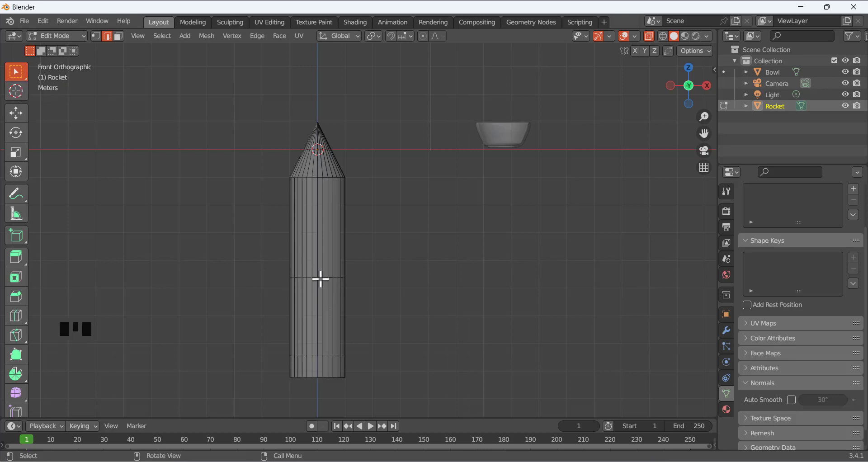
Select the middle edge loop and cancel trial moves along Z, Y and X
left_click_drag(276, 260, 390, 299)
key("g")
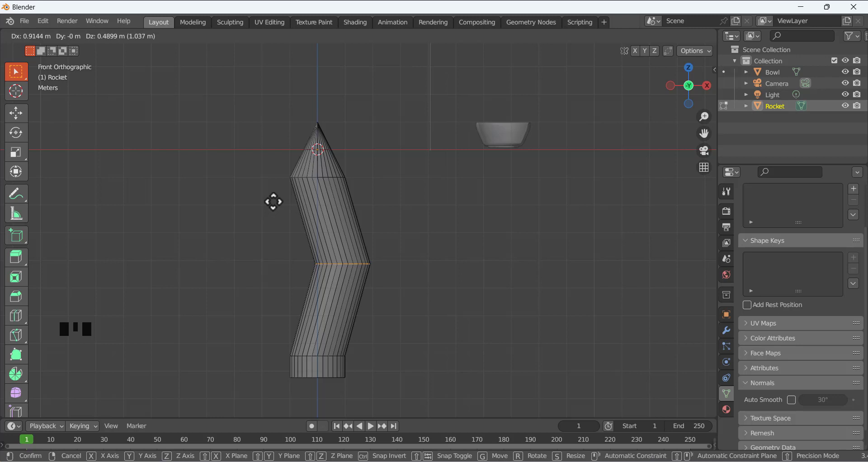
key("z")
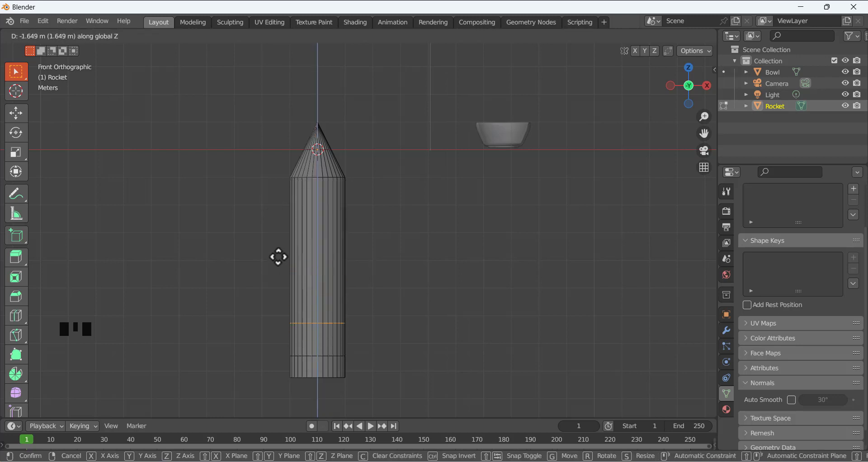
right_click(277, 213)
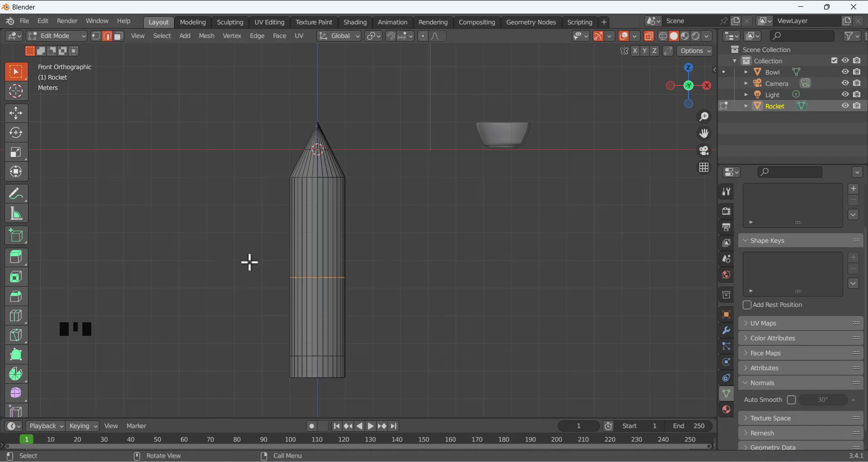
key("g")
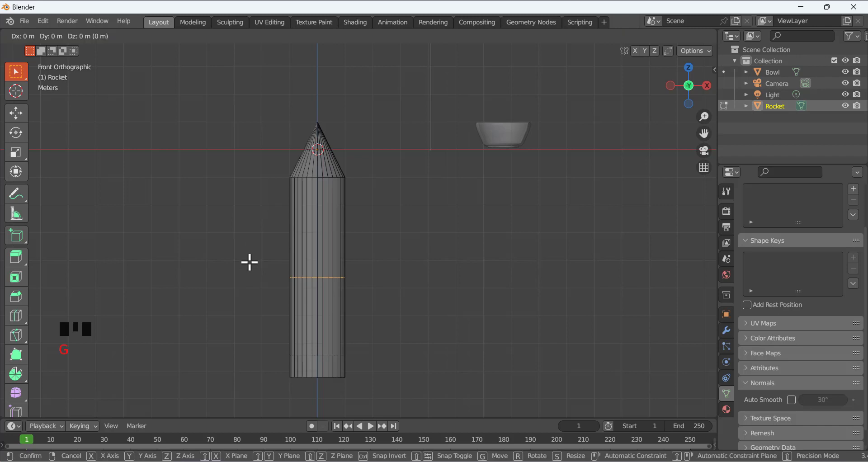
key("y")
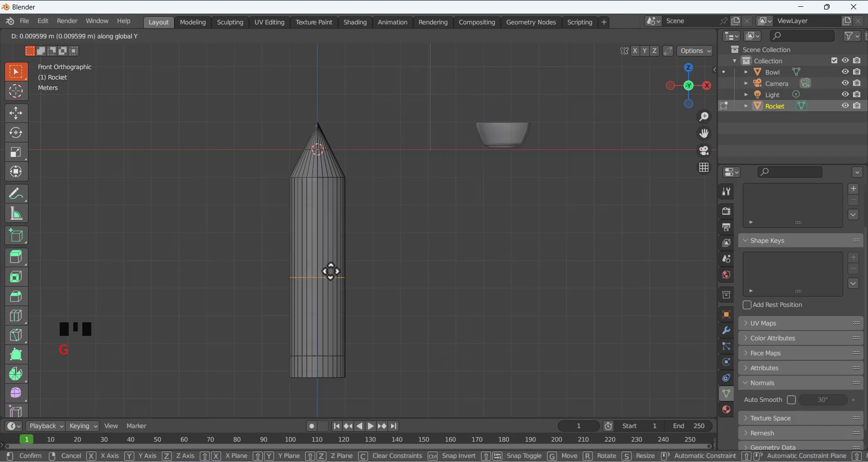
left_click(321, 238)
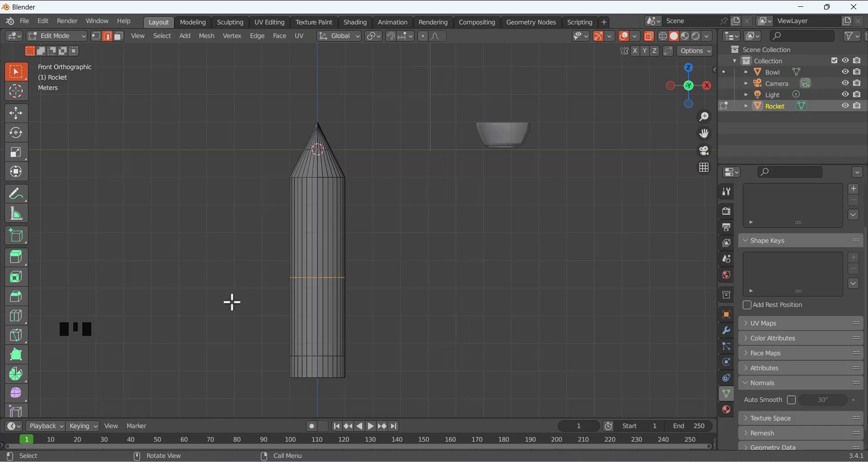
key("g")
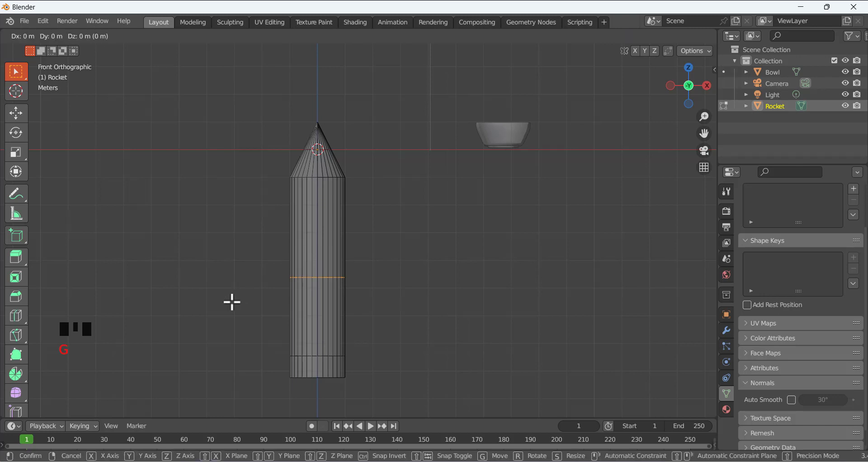
key("x")
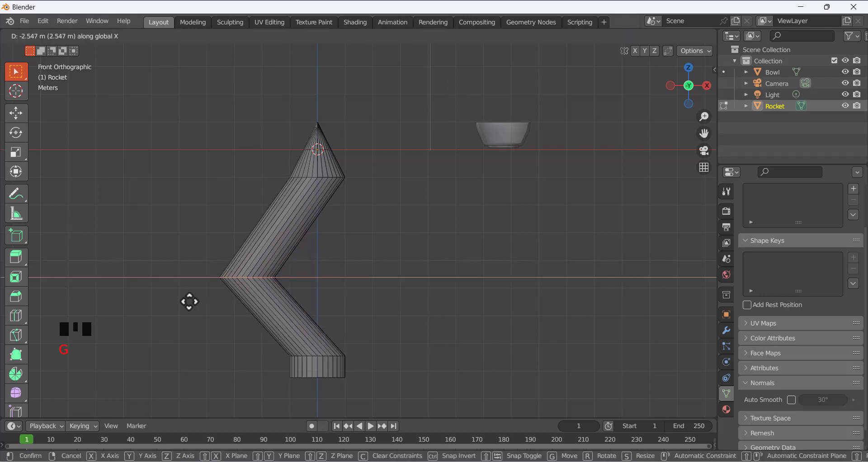
right_click(169, 294)
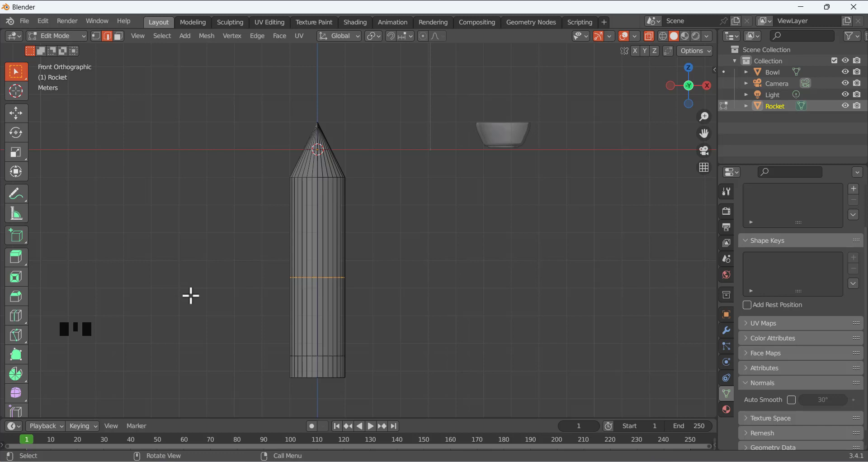
Lower the middle loop about 1.71 m along Z, just above the base loop
key("g")
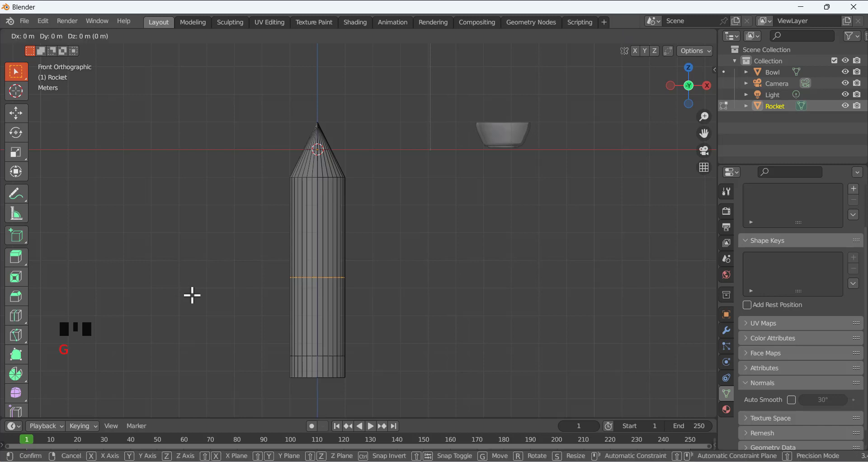
key("z")
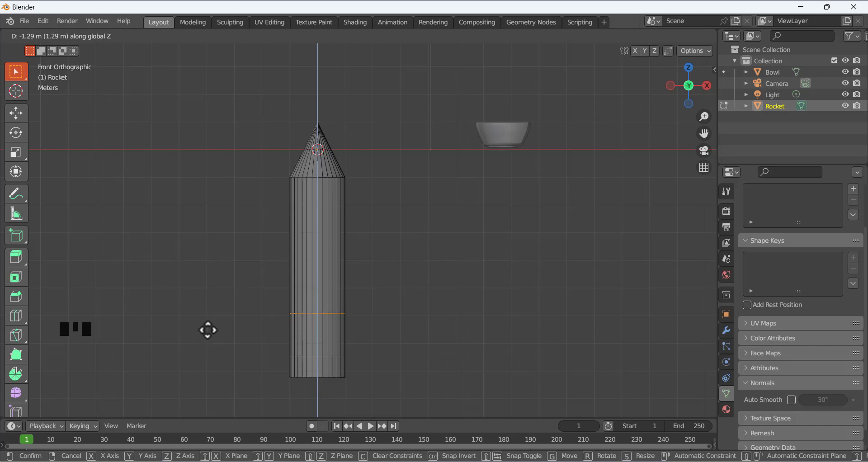
left_click(209, 342)
left_click(238, 257)
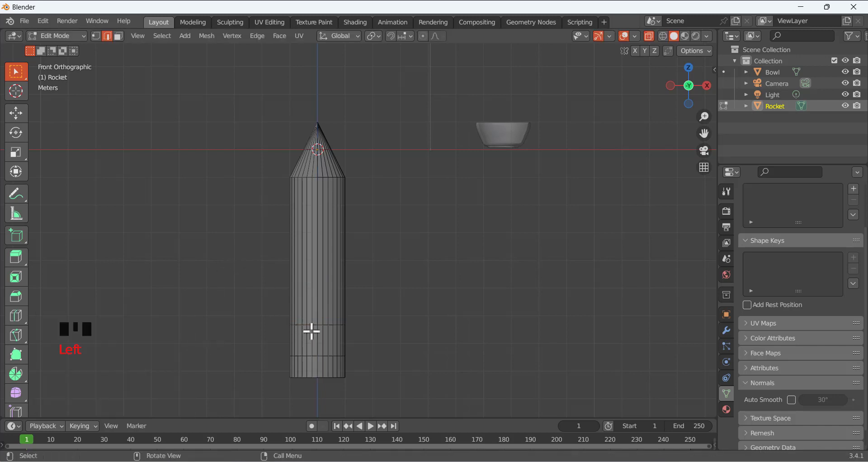
Turn off X-Ray and bring the rocket's lower body into a close perspective view
scroll(318, 329, "down", 3)
scroll(316, 329, "up", 2)
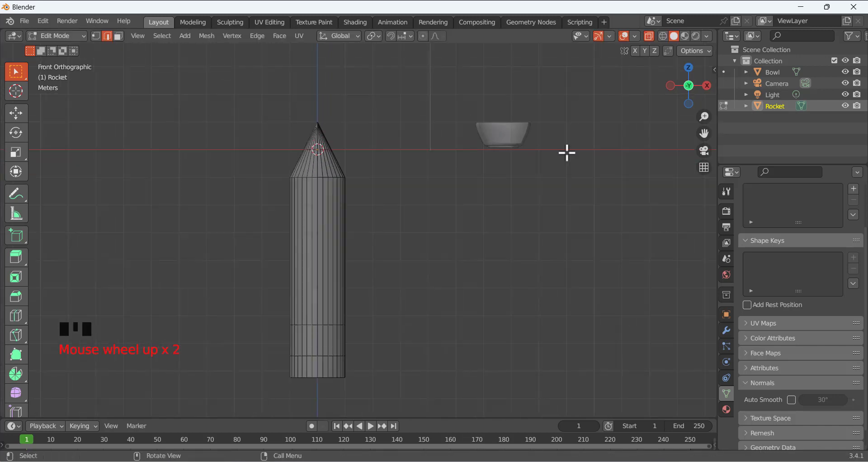
left_click(649, 36)
scroll(358, 271, "down", 2)
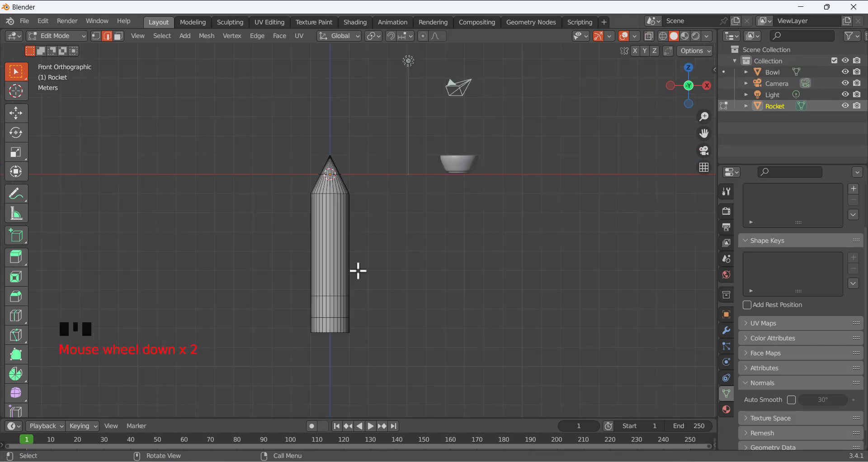
scroll(359, 275, "up", 4)
scroll(389, 289, "down", 2)
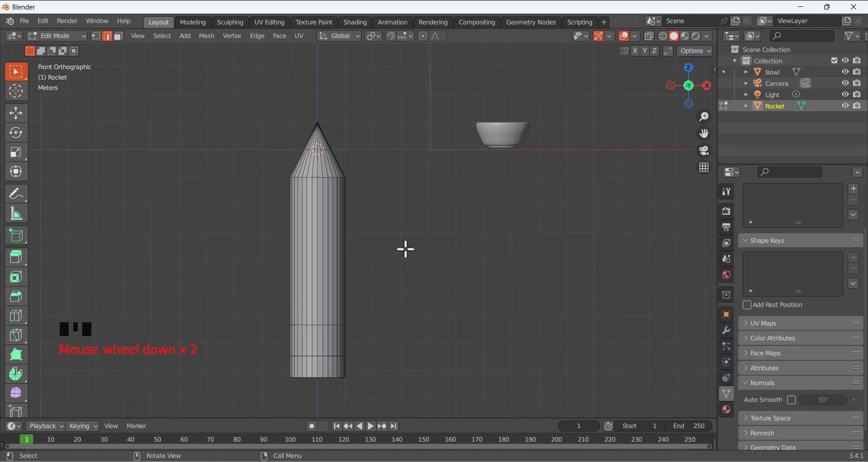
middle_click_drag(405, 249, 382, 228)
scroll(326, 367, "up", 2)
scroll(384, 230, "down", 1)
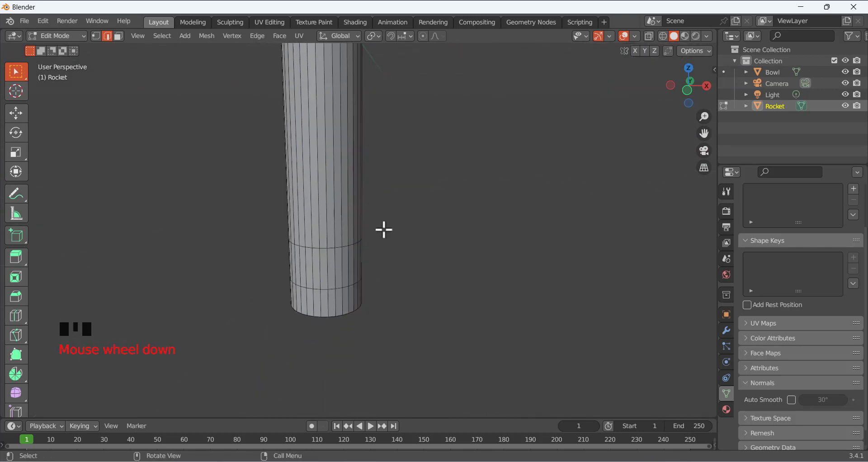
scroll(384, 229, "up", 2)
middle_click_drag(393, 281, 463, 254, "shift")
scroll(458, 252, "up", 2)
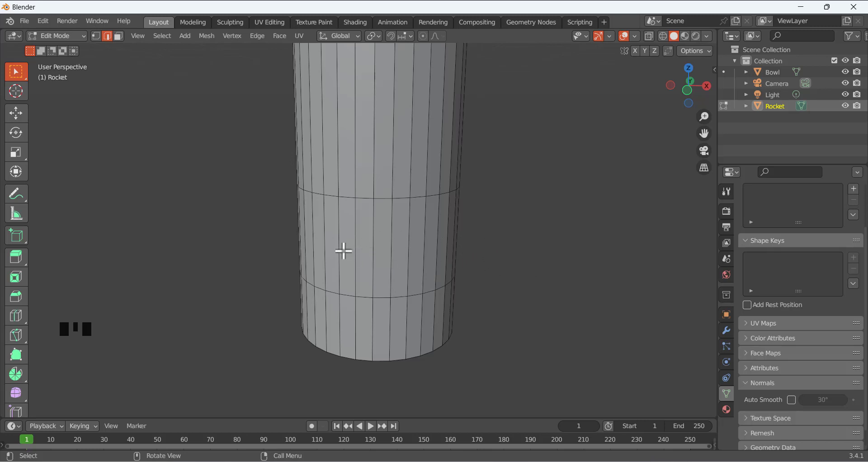
In face select mode, select the ring of faces between the two lower loops
left_click(358, 249, "alt")
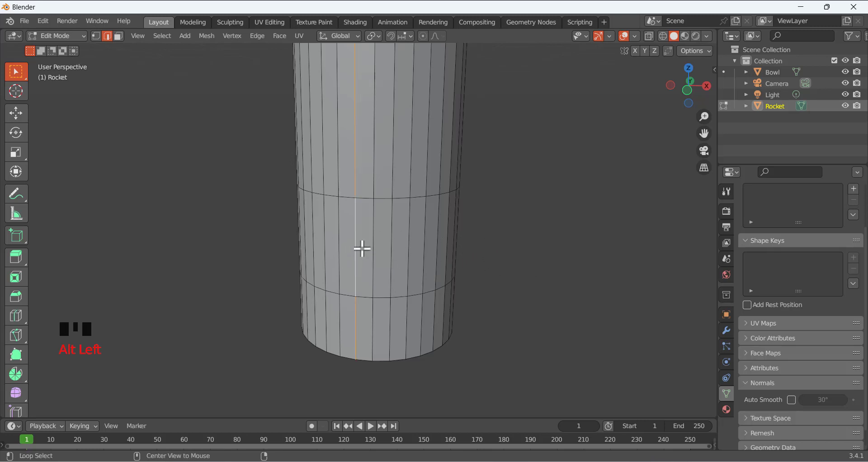
left_click(212, 165)
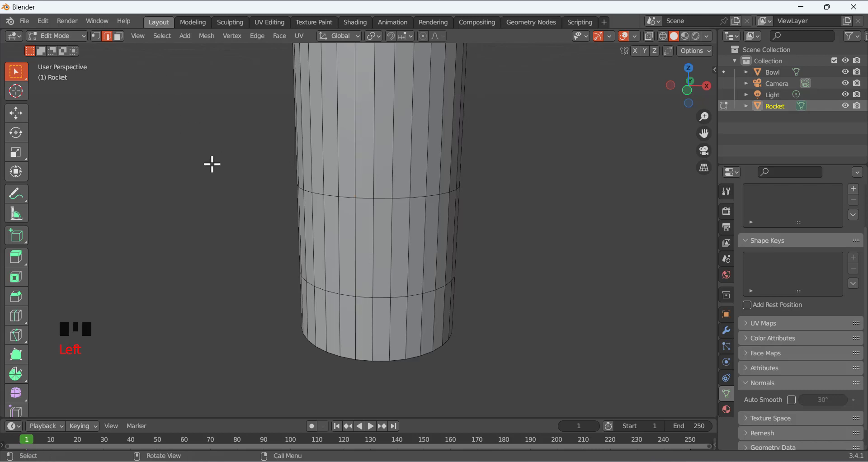
left_click(118, 36)
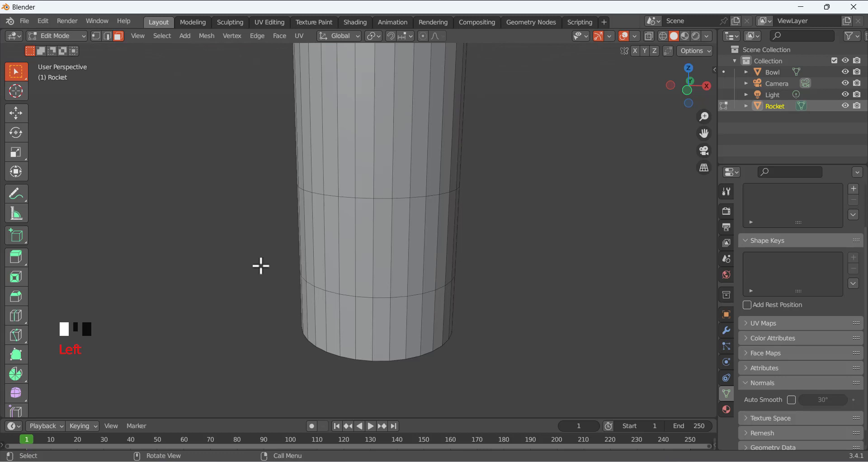
key("3")
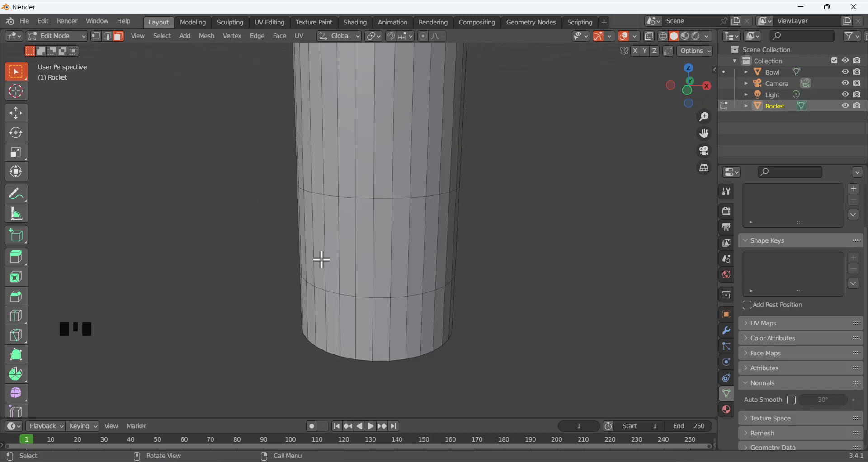
left_click(365, 253, "alt")
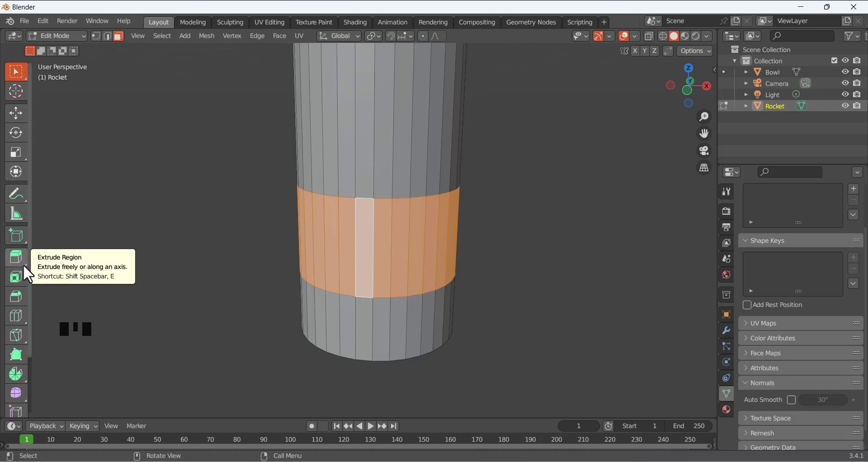
Extrude the selected face band outward along its normals into a raised ring
left_click_drag(15, 261, 80, 311)
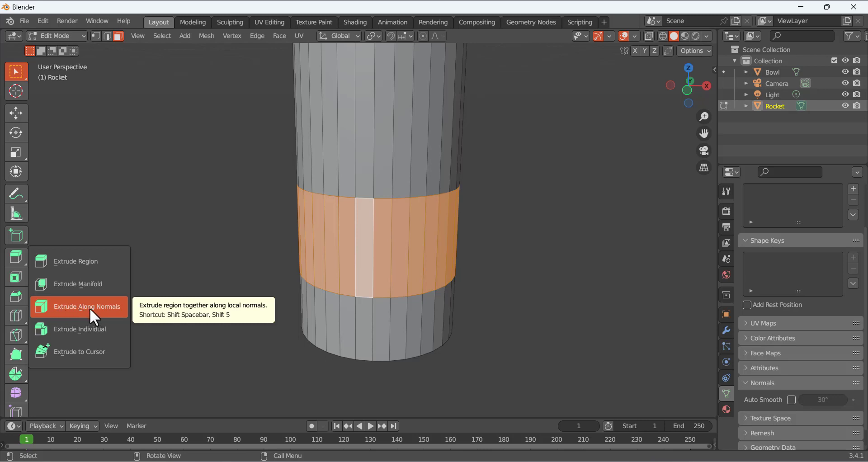
left_click_drag(89, 307, 89, 308)
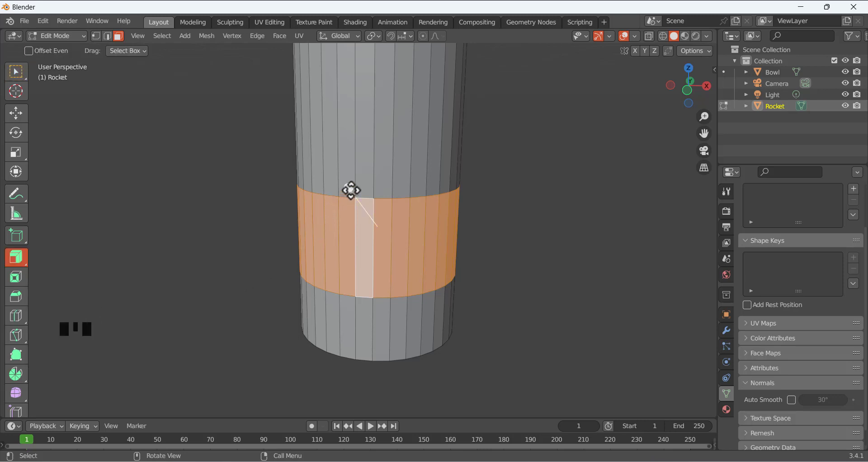
left_click_drag(351, 191, 344, 180)
mouse_move(274, 195)
middle_mouse_down()
mouse_move(267, 190)
mouse_move(258, 224)
mouse_move(286, 205)
mouse_move(274, 194)
middle_mouse_up()
left_click_drag(370, 279, 371, 275)
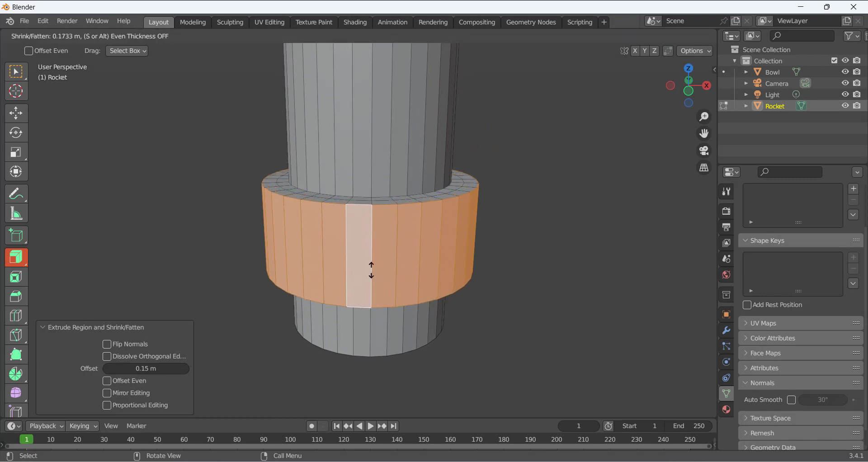
left_click(371, 272)
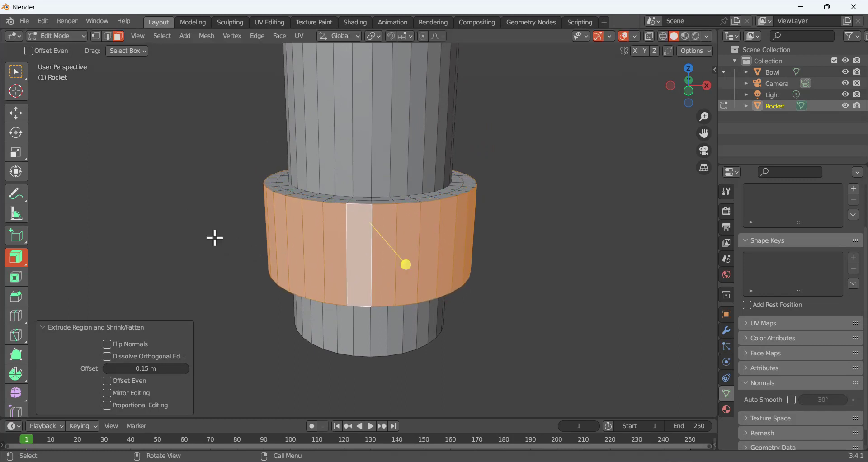
Undo the extrusion, redo it to restore the collar, then deselect it
left_click(51, 23)
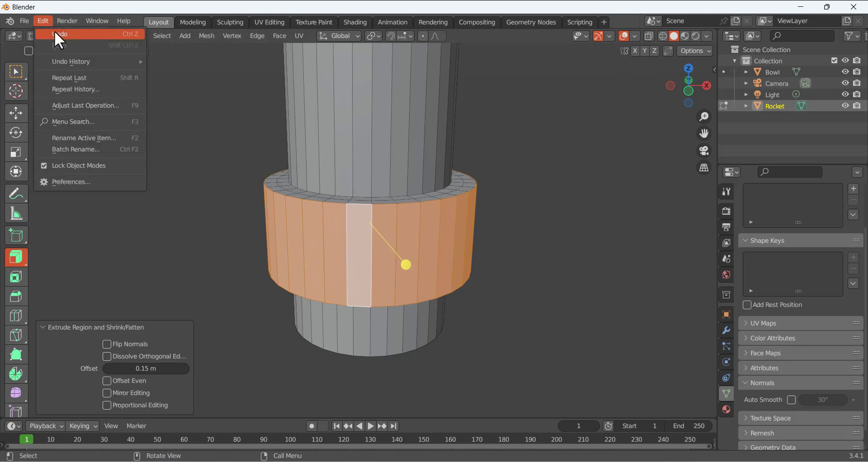
left_click(55, 31)
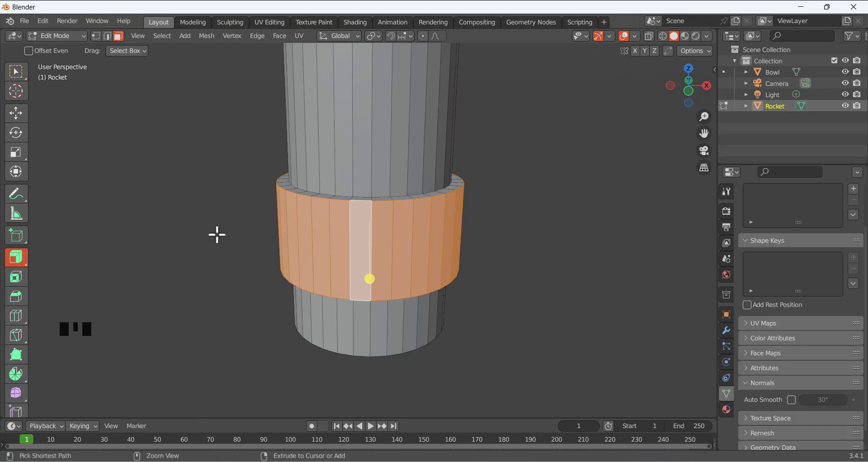
key("ctrl+z")
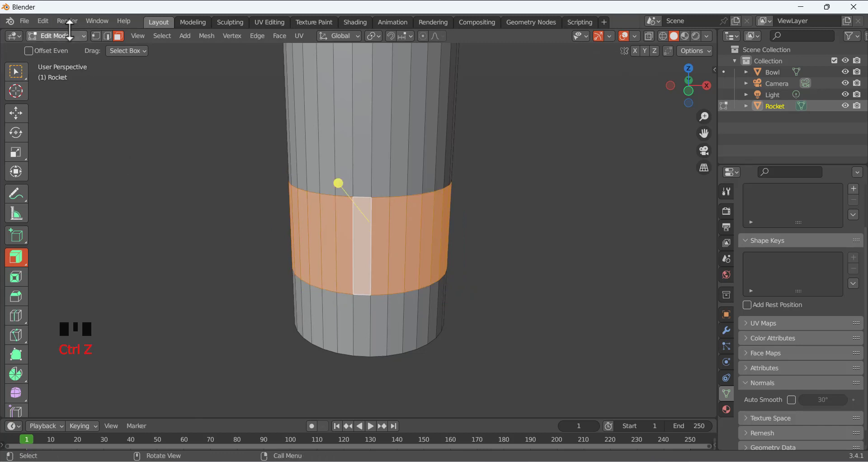
left_click(43, 25)
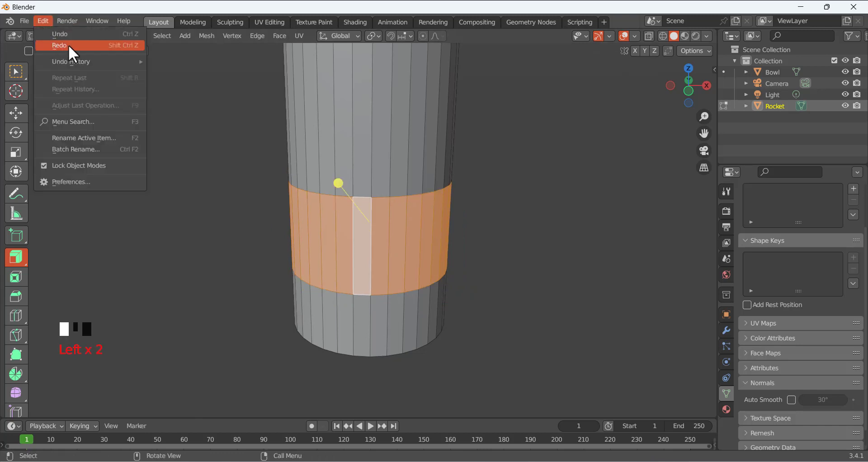
left_click(110, 45)
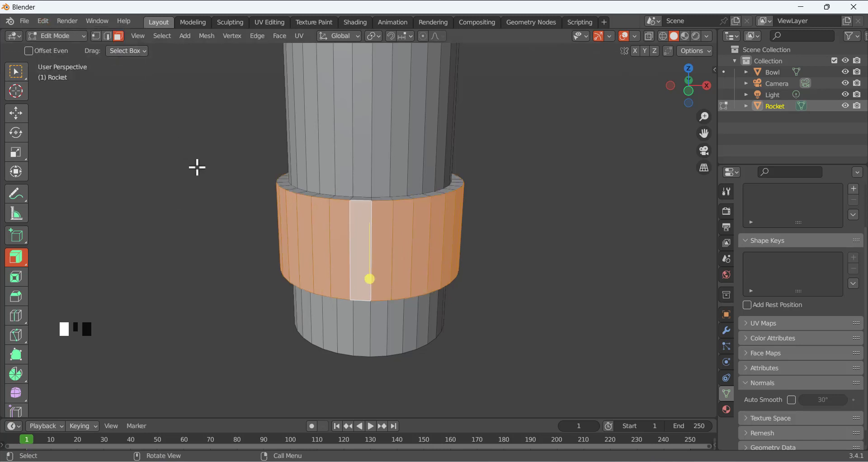
scroll(261, 233, "down", 2)
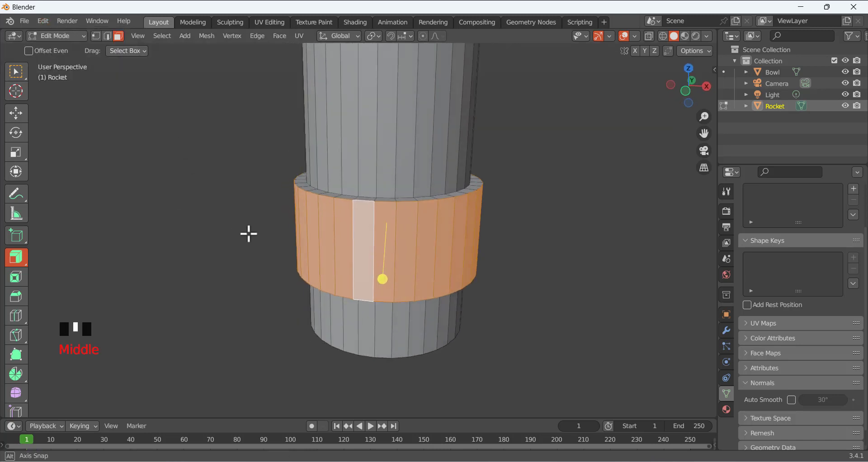
left_click(248, 234)
scroll(271, 228, "down", 4)
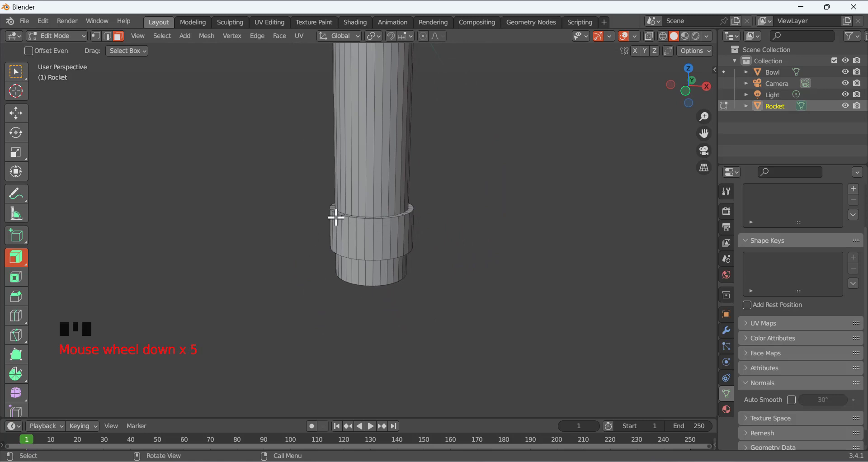
scroll(335, 215, "down", 5)
scroll(375, 137, "up", 2)
scroll(368, 145, "up", 1)
scroll(361, 207, "down", 5)
middle_click_drag(405, 123, 389, 132)
scroll(389, 133, "up", 2)
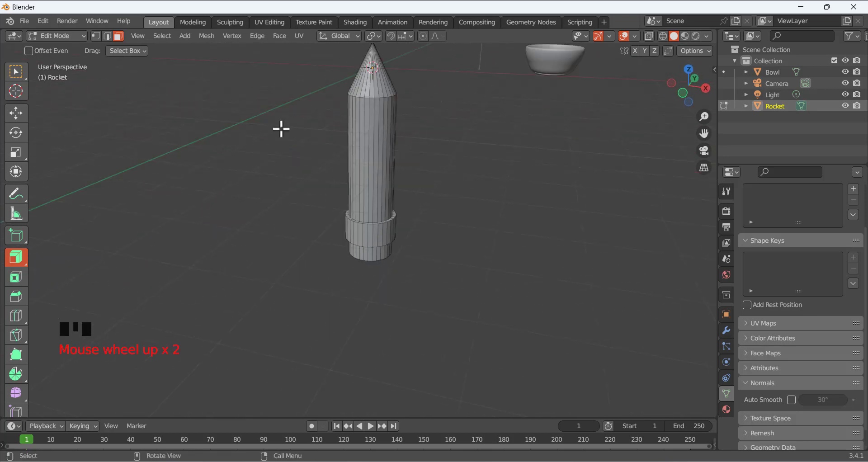
Return to Object Mode and view rocket, bowl, camera and light, checking the reference
left_click(67, 35)
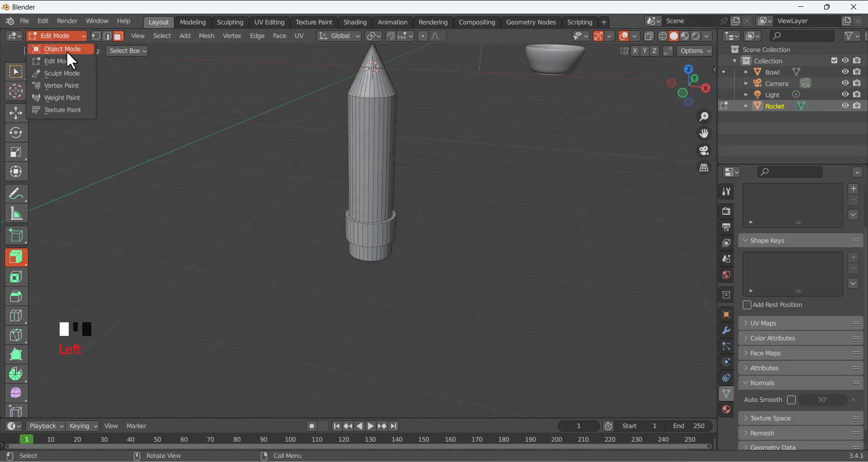
left_click(67, 48)
scroll(400, 167, "down", 2)
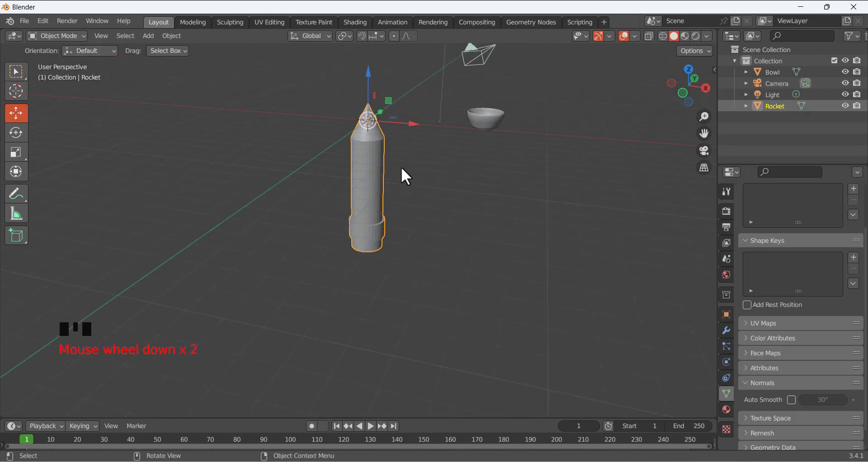
left_click(414, 167)
middle_click_drag(414, 167, 394, 148)
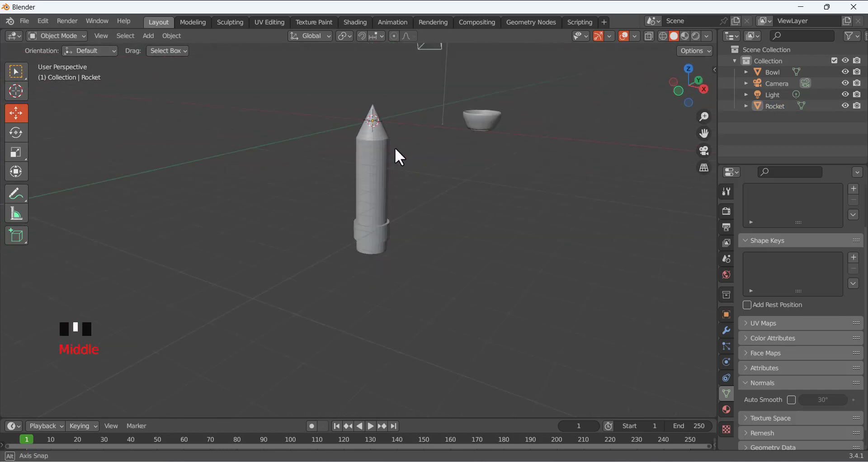
scroll(395, 148, "down", 1)
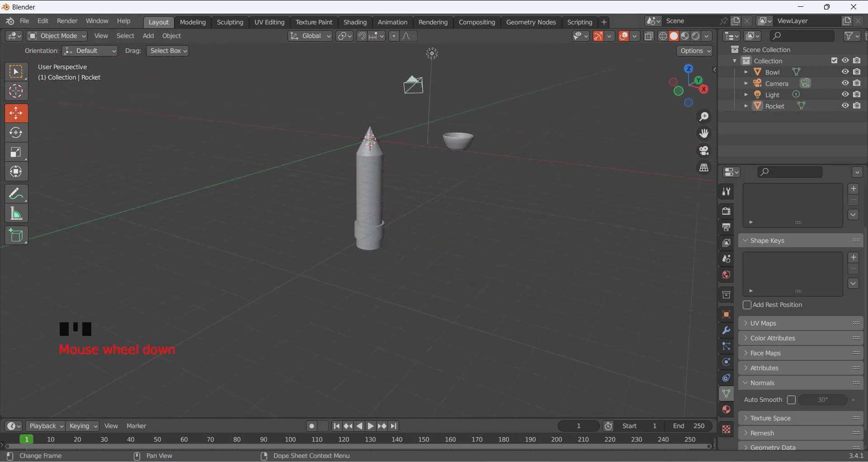
key("alt+Tab")
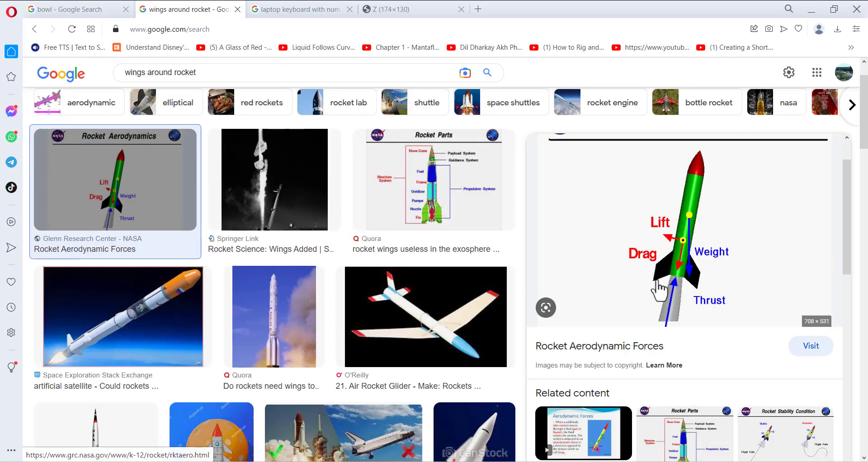
key("alt+Tab")
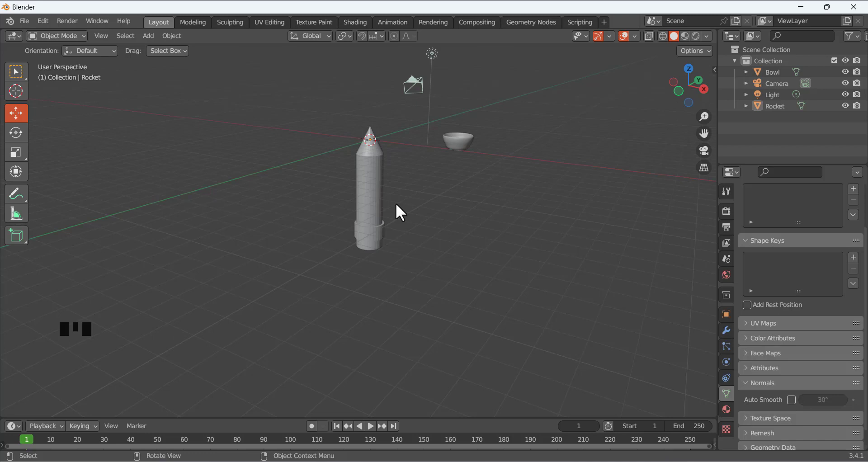
Add a new mesh plane to the scene
key("KP_1")
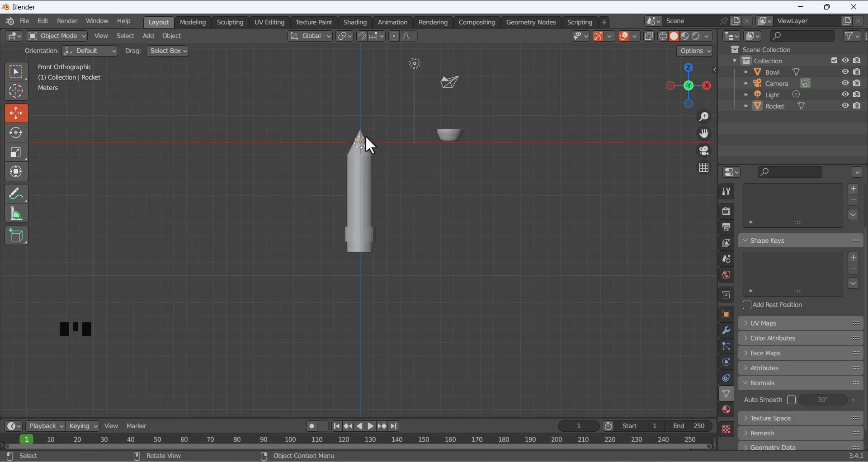
middle_click_drag(389, 148, 417, 205)
middle_click_drag(384, 177, 382, 177)
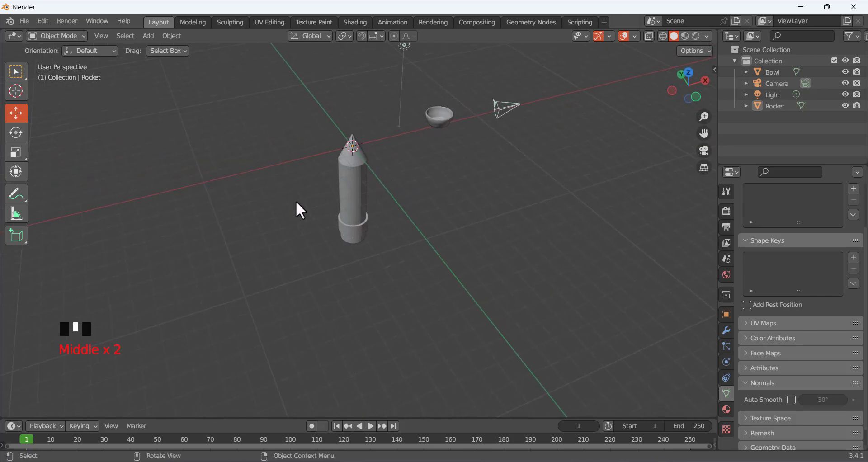
key("shift")
key("shift+a")
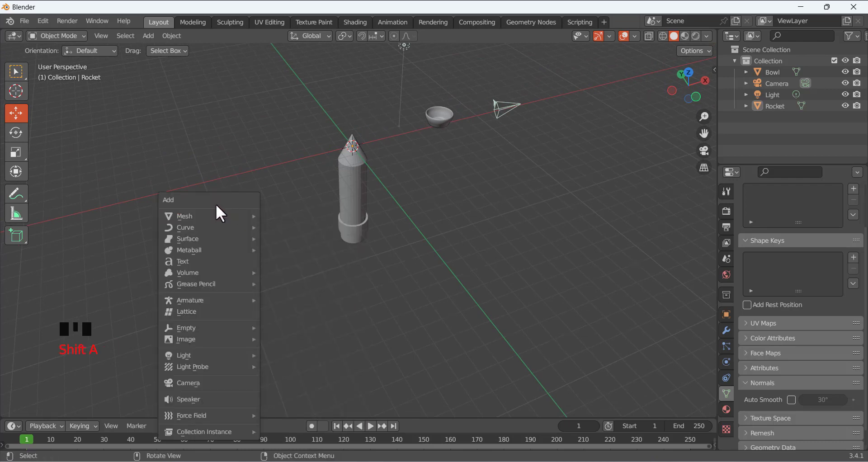
mouse_move(200, 217)
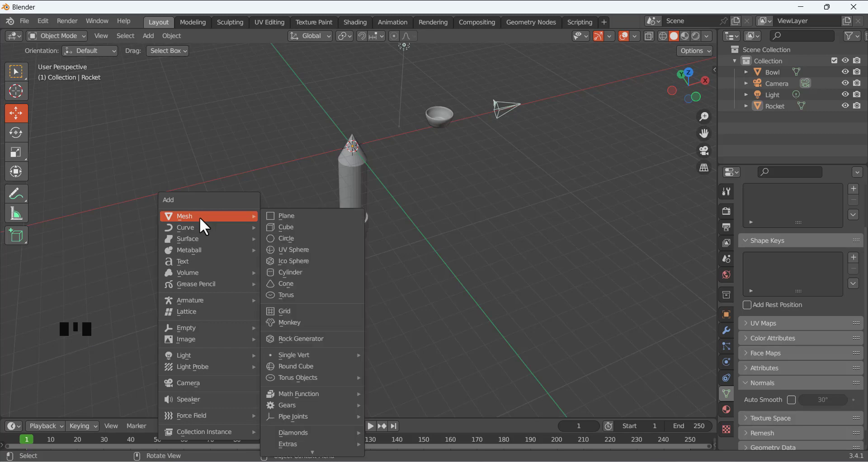
left_click(294, 220)
Move the plane about 3.77 m along X, off the rocket's tip to the left
scroll(366, 135, "up", 3)
scroll(365, 135, "down", 3)
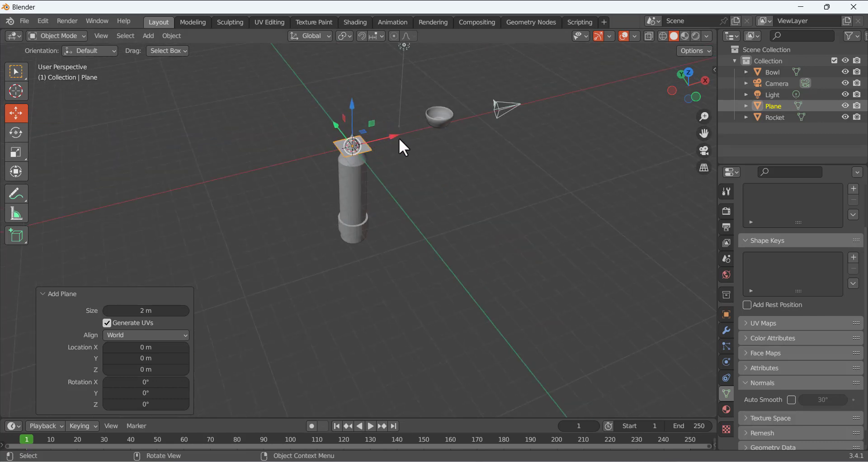
left_click_drag(396, 133, 341, 146)
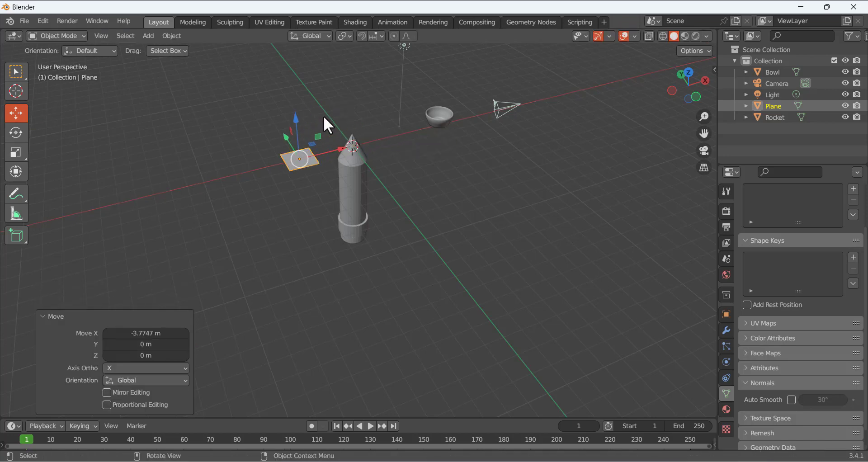
scroll(314, 152, "up", 2)
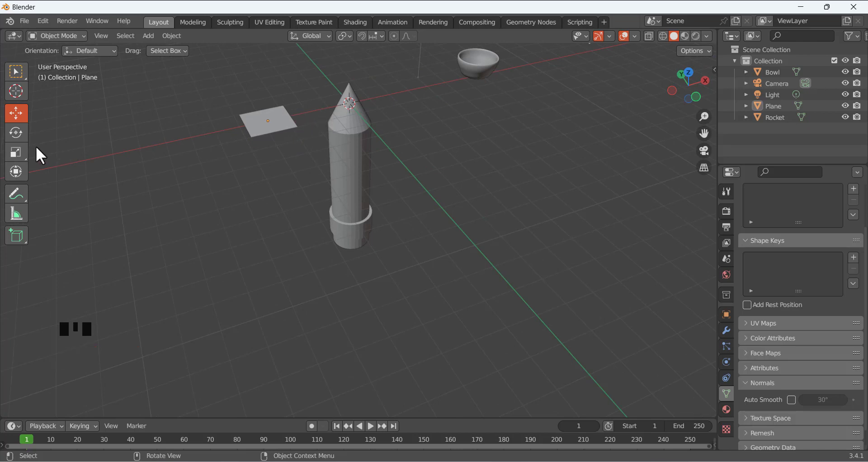
left_click(18, 169)
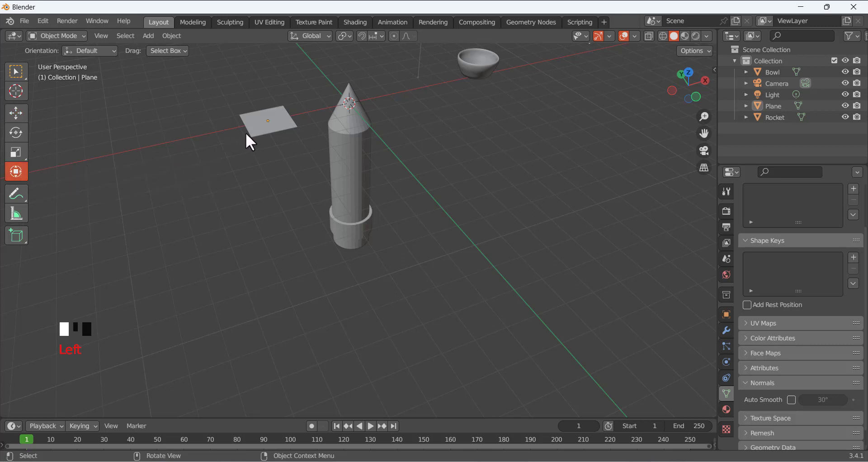
Rotate the plane 90° around the X axis to stand it upright
left_click(266, 126)
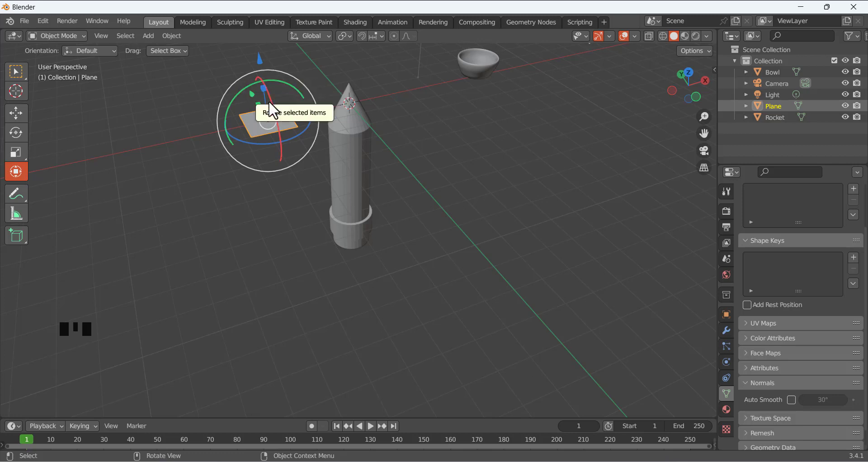
left_click_drag(270, 99, 275, 126)
left_click(141, 356)
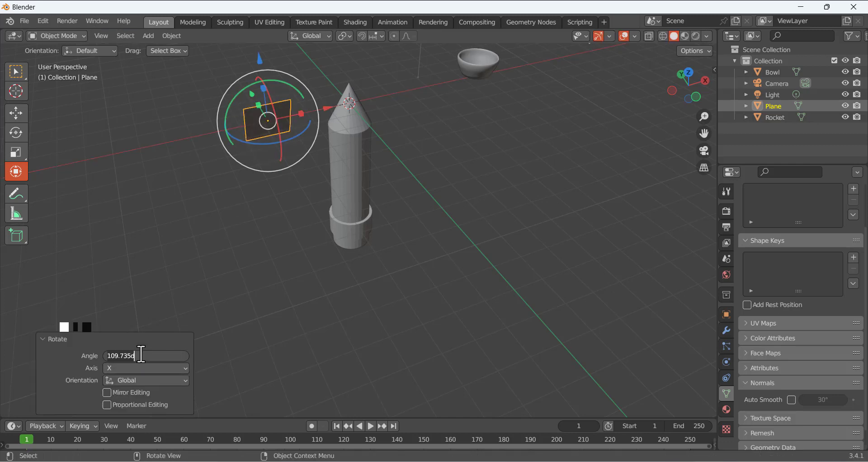
type("90")
key("Return")
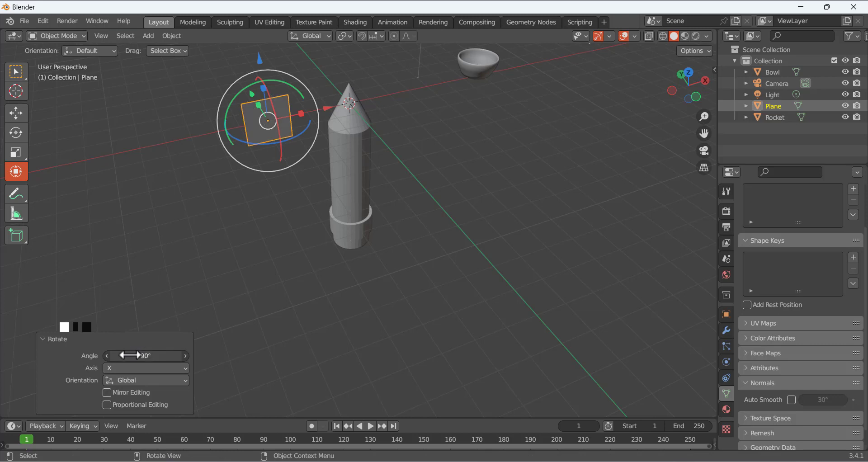
key("alt+a")
key("KP_1")
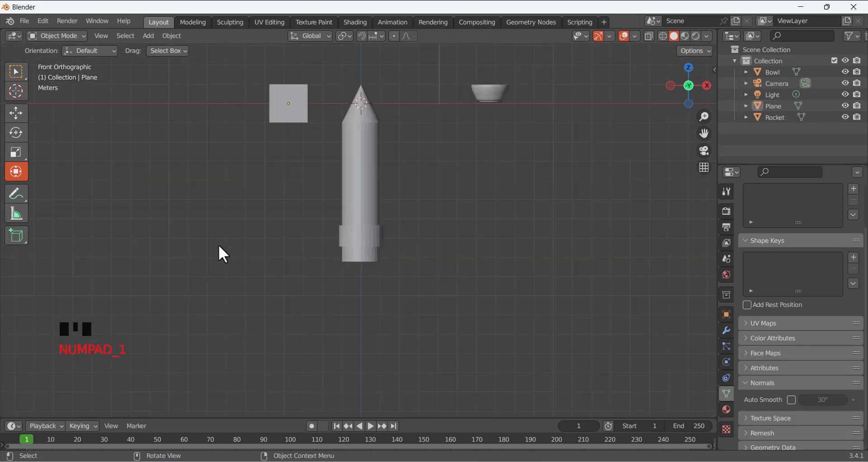
Lower the plane about 6.72 m and shift it 1.08 m along X beside the collar
left_click(281, 117)
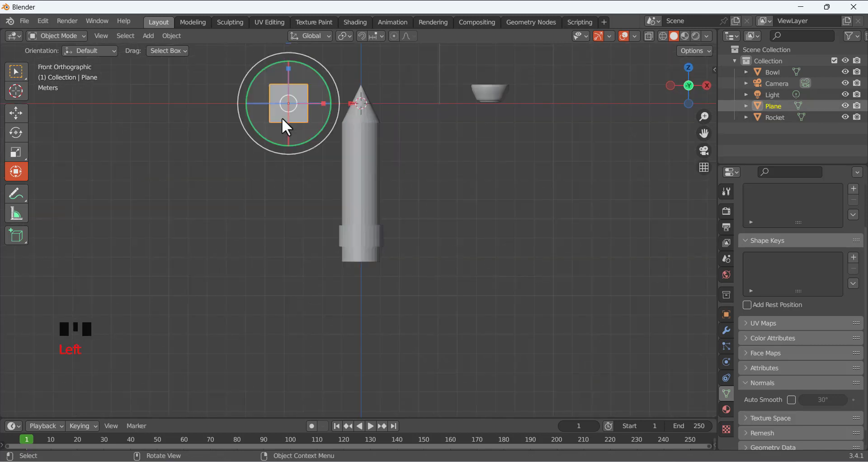
left_click(17, 113)
left_click_drag(288, 56, 311, 186)
left_click_drag(338, 235, 360, 236)
scroll(334, 236, "up", 2)
scroll(335, 236, "up", 4)
scroll(287, 234, "down", 4)
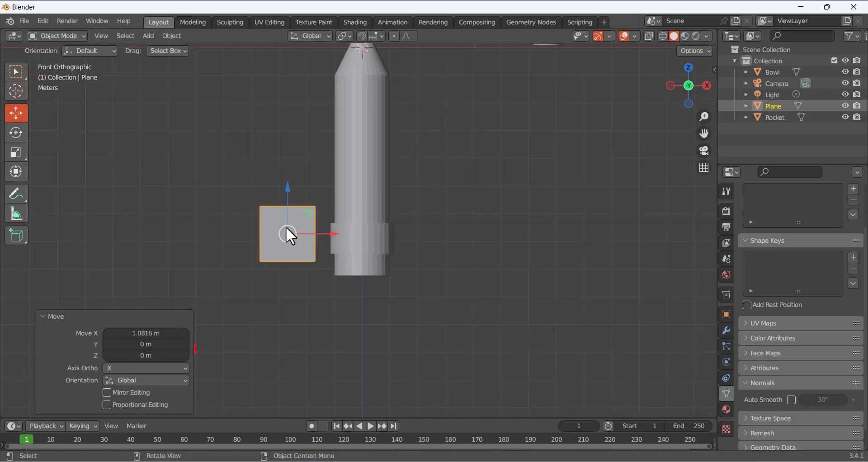
scroll(283, 235, "up", 2)
scroll(283, 234, "down", 1)
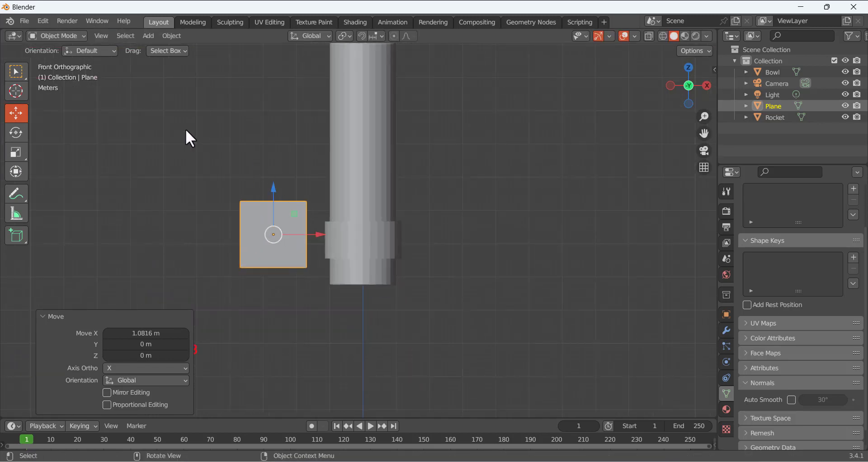
left_click(234, 199)
left_click(254, 230)
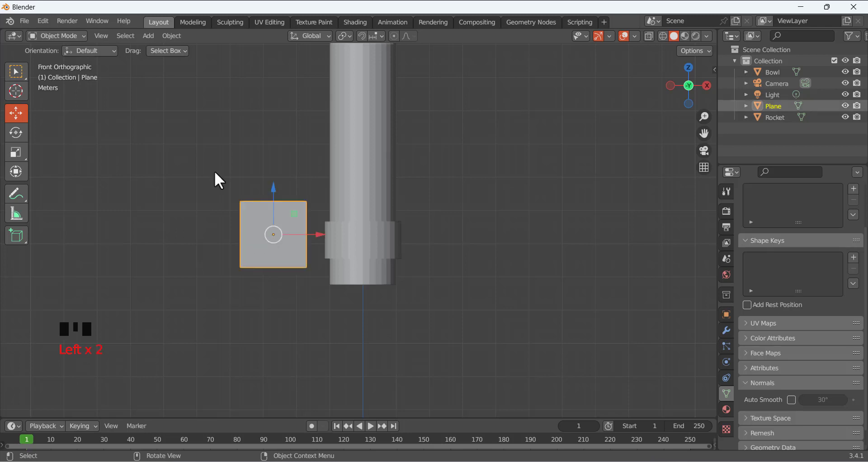
left_click(68, 36)
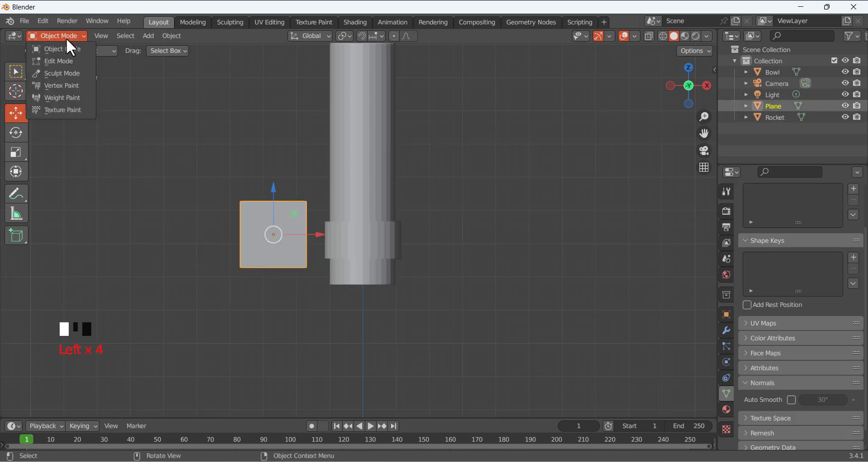
Put the plane in Edit Mode with vertex selection and the Move tool active
left_click(68, 59)
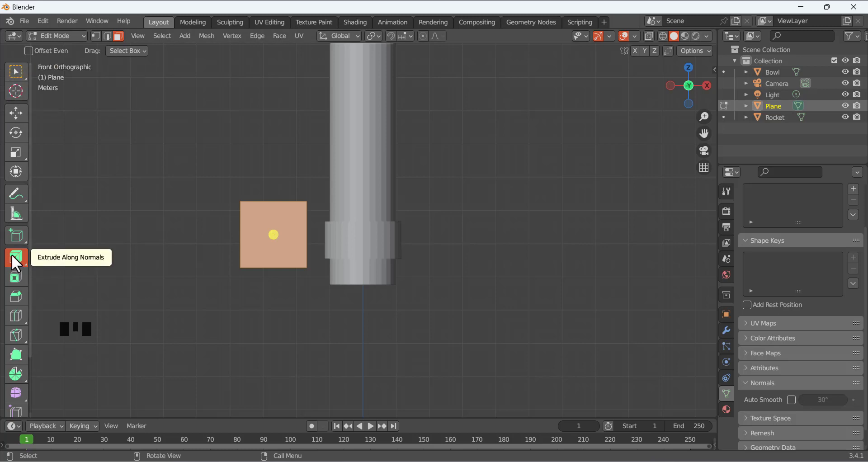
left_click(16, 68)
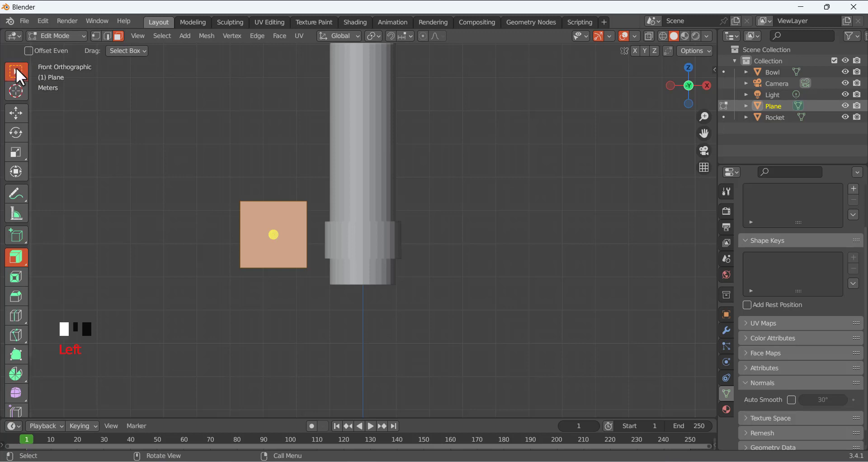
left_click(242, 181)
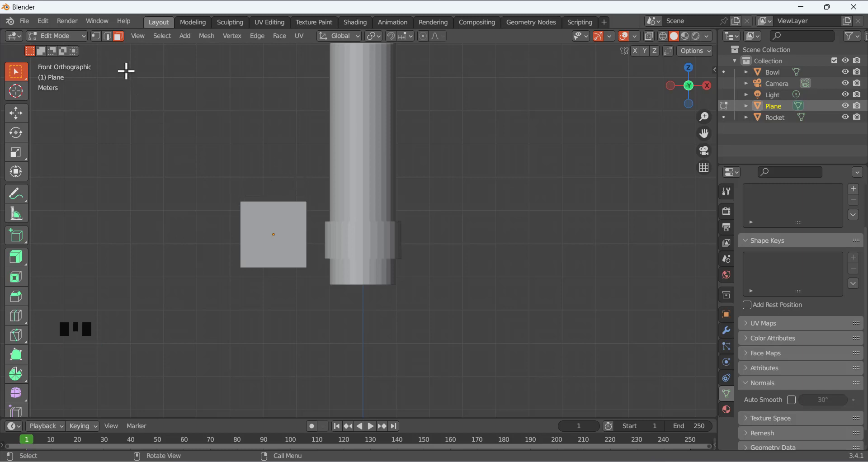
left_click(96, 37)
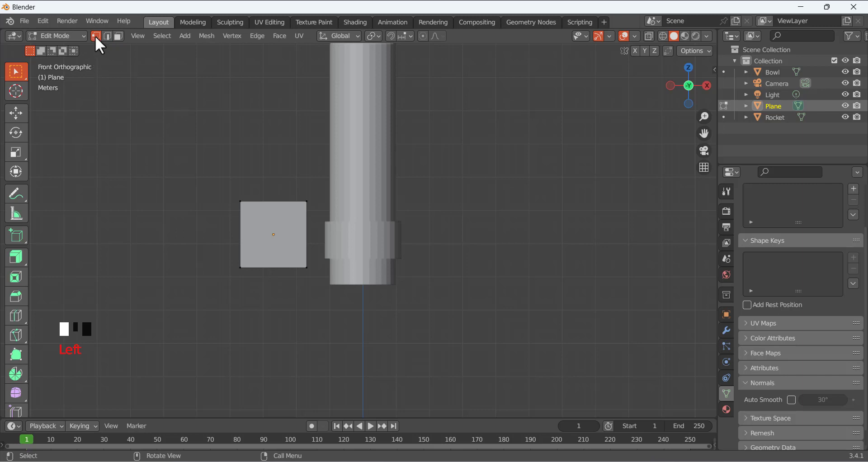
left_click(17, 112)
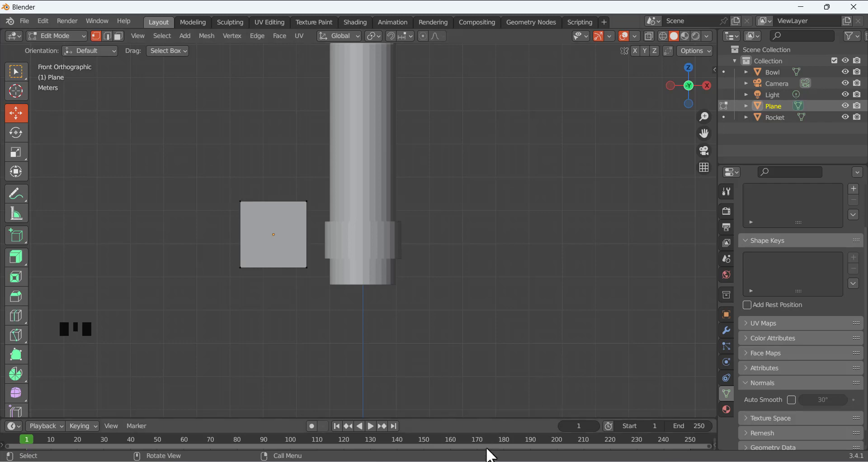
left_click(493, 461)
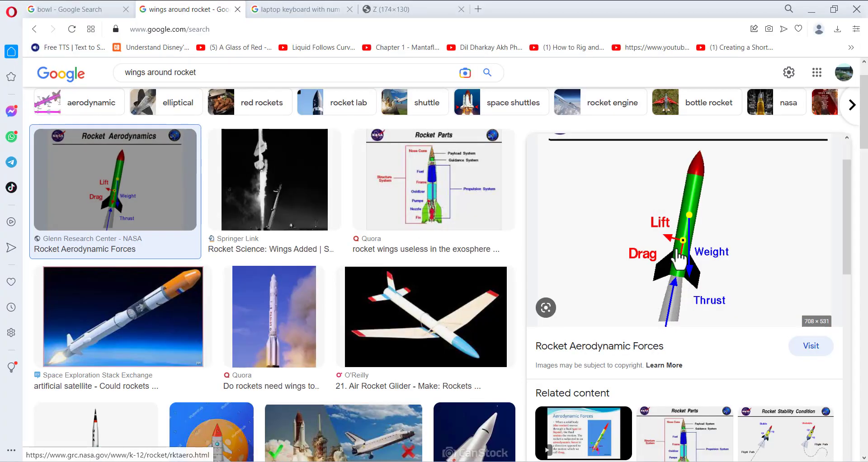
left_click(479, 461)
left_click(242, 202)
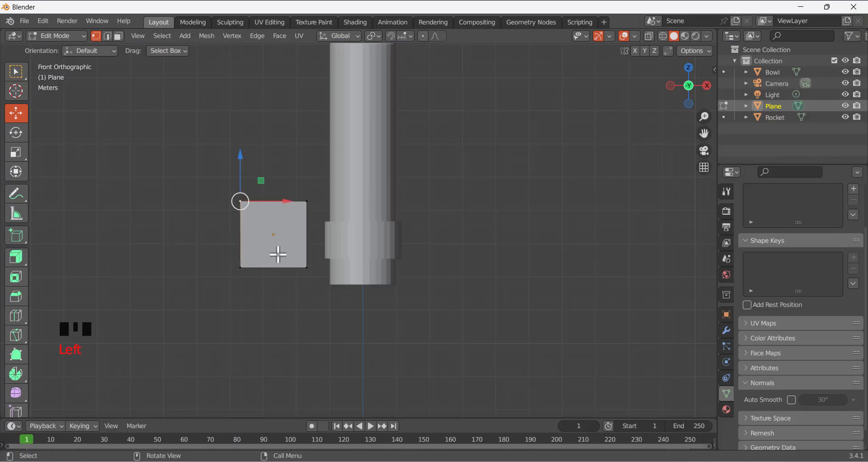
Lower the plane's top-left vertex about 1.4 m and drop the bottom-right vertex
left_click_drag(242, 155, 242, 271)
left_click(241, 270)
left_click_drag(241, 221, 240, 267)
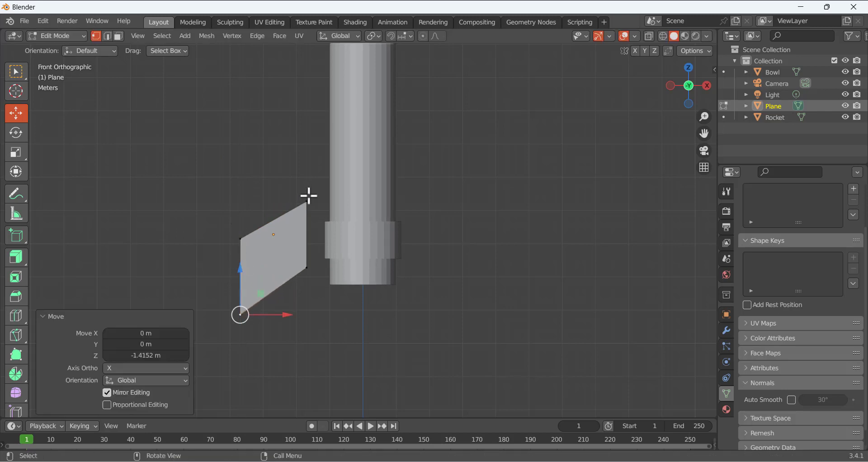
left_click(305, 266)
left_click_drag(306, 220, 309, 239)
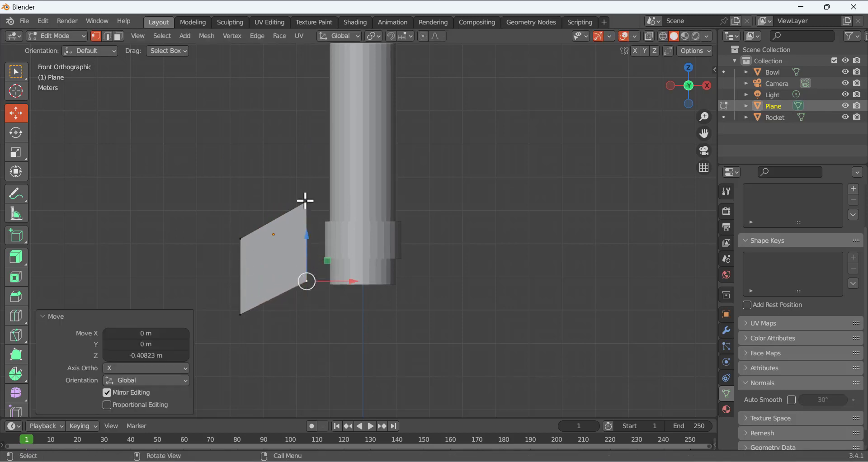
Lower the top-right, top-left and bottom-left vertices, comparing with the rocket reference
left_click(306, 201)
left_click_drag(308, 156, 312, 197)
left_click(241, 238)
mouse_move(242, 204)
left_mouse_down()
mouse_move(242, 226)
mouse_move(243, 209)
left_mouse_up()
left_click(240, 312)
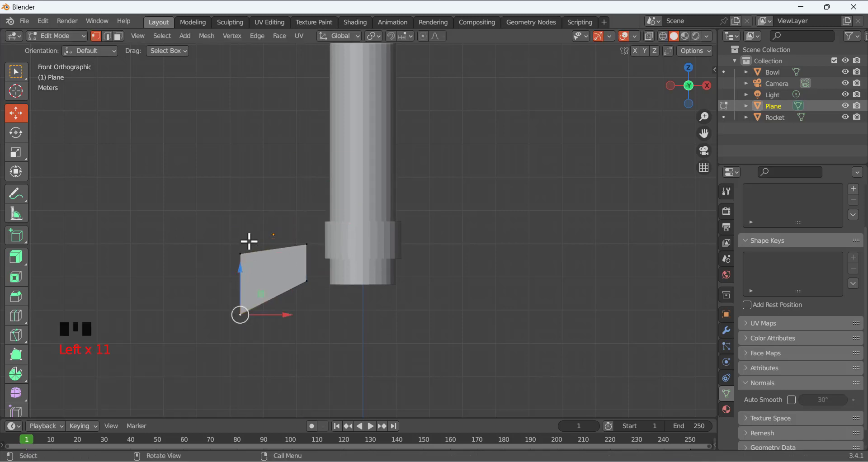
left_click_drag(240, 268, 240, 283)
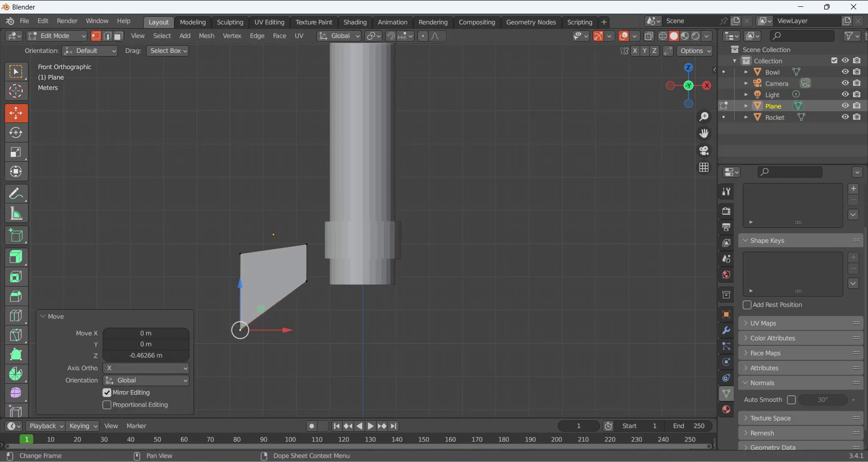
left_click(452, 461)
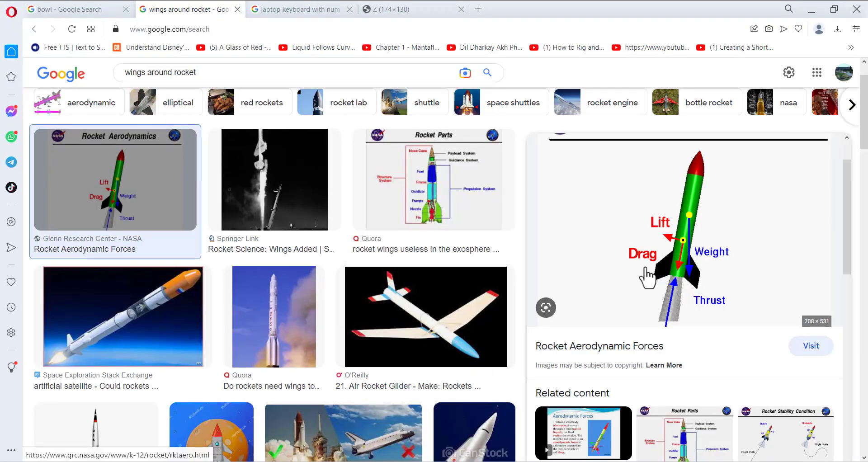
left_click(452, 461)
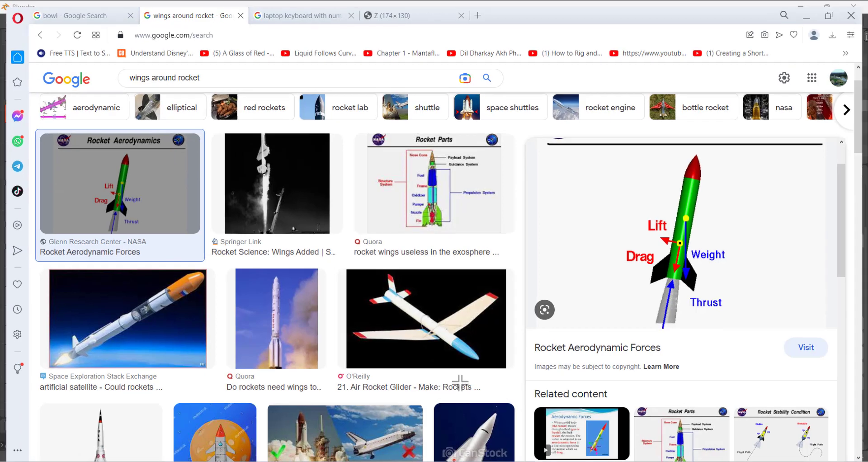
left_click(307, 244)
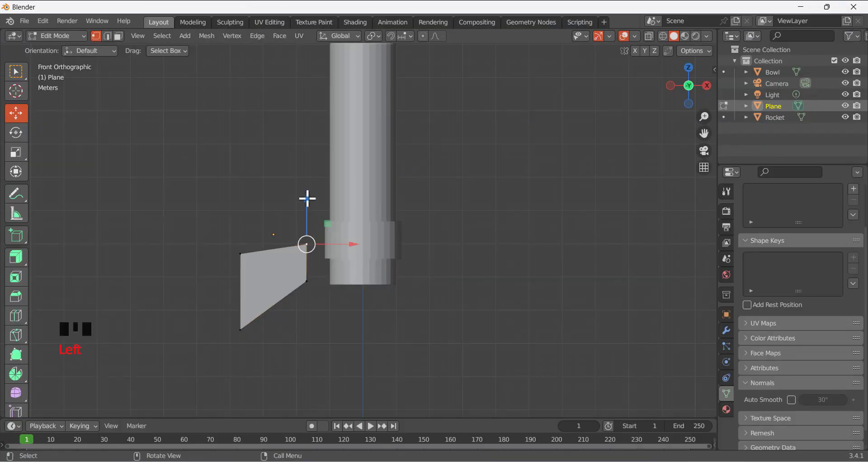
Raise the fin's vertices, top-right about 0.46 m, so it slopes down away from the body
left_click_drag(308, 198, 306, 182)
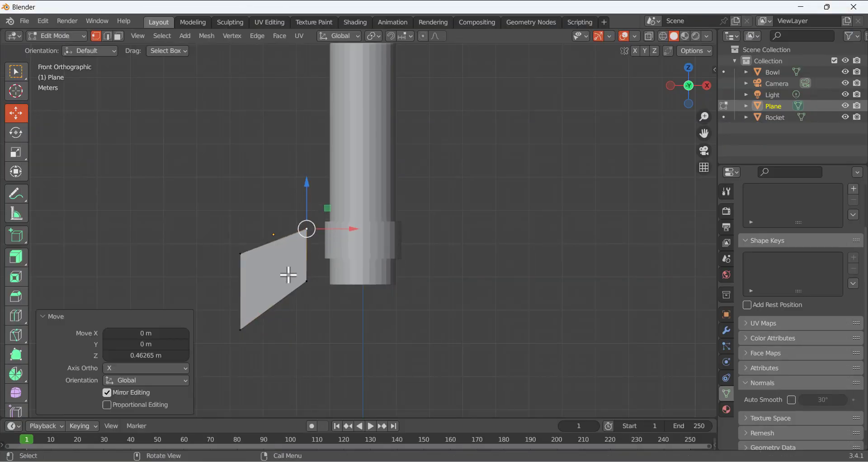
left_click(306, 280)
left_click_drag(308, 237, 310, 229)
left_click(239, 253)
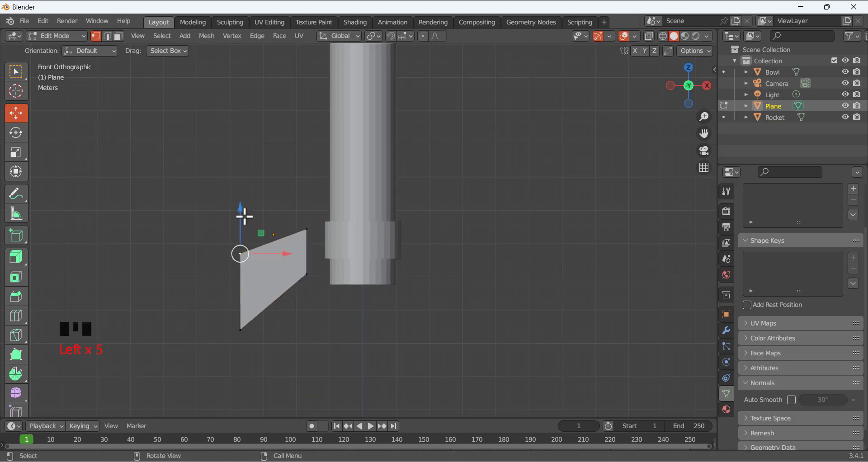
left_click_drag(244, 217, 254, 209)
left_click(307, 230)
left_click_drag(306, 189, 304, 226)
left_click(311, 313)
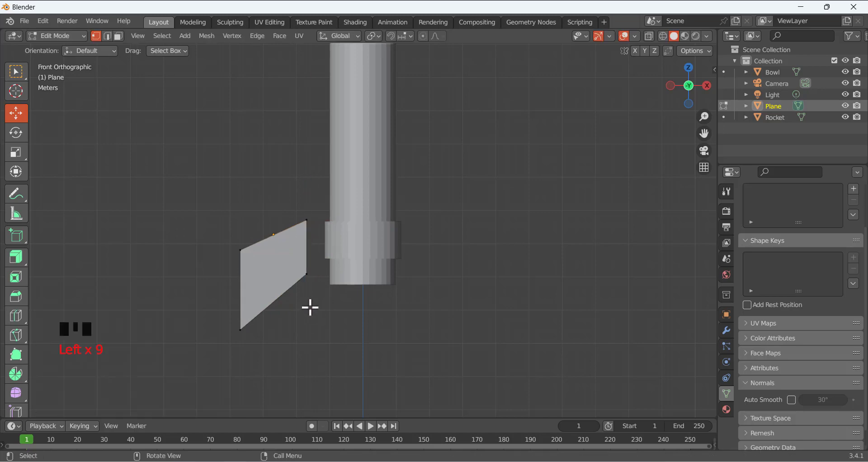
Compare the fin's shape against the rocket reference images
left_click(484, 461)
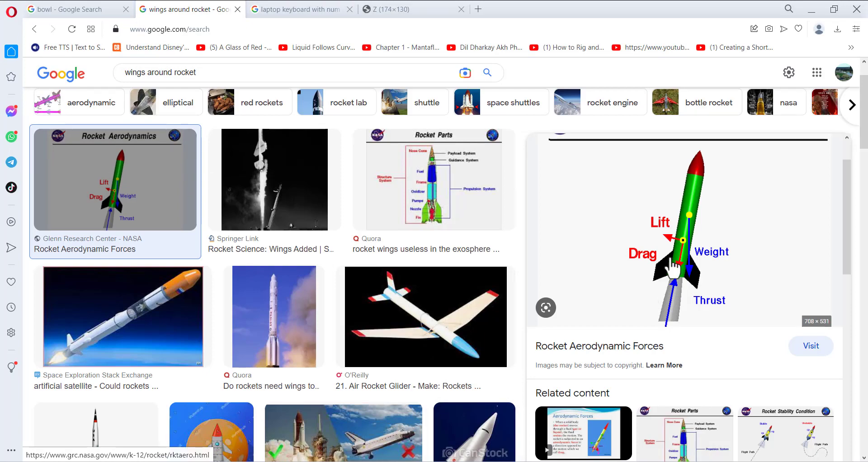
left_click(454, 461)
left_click(240, 249)
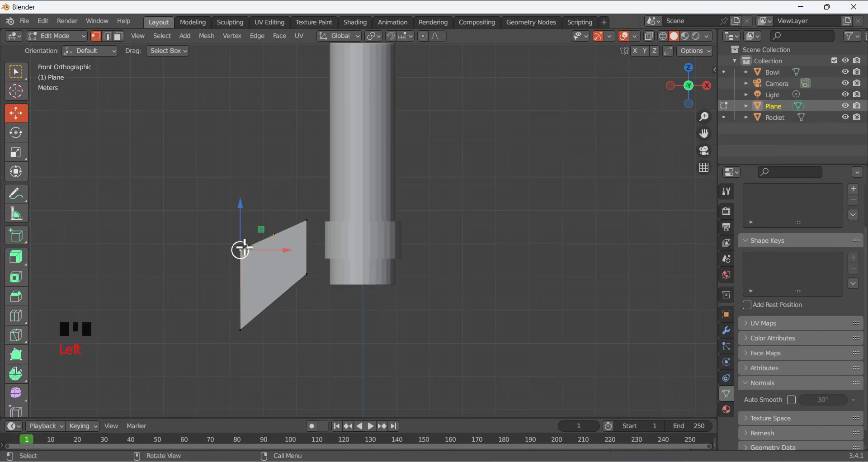
left_click(454, 461)
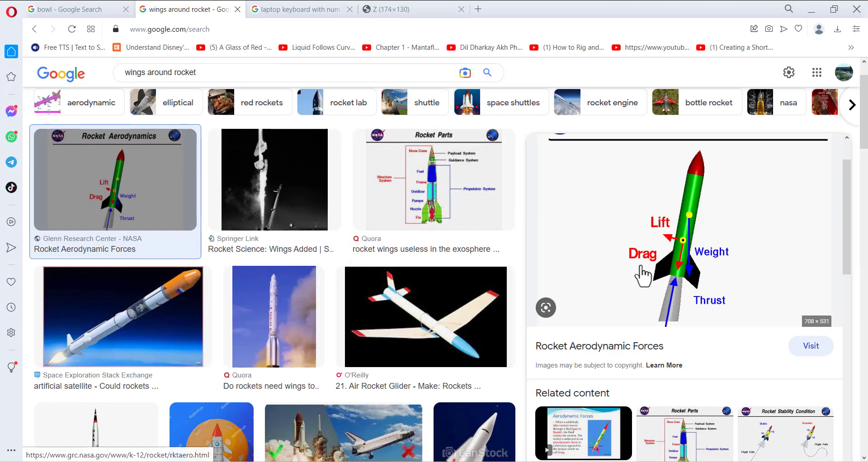
left_click(454, 461)
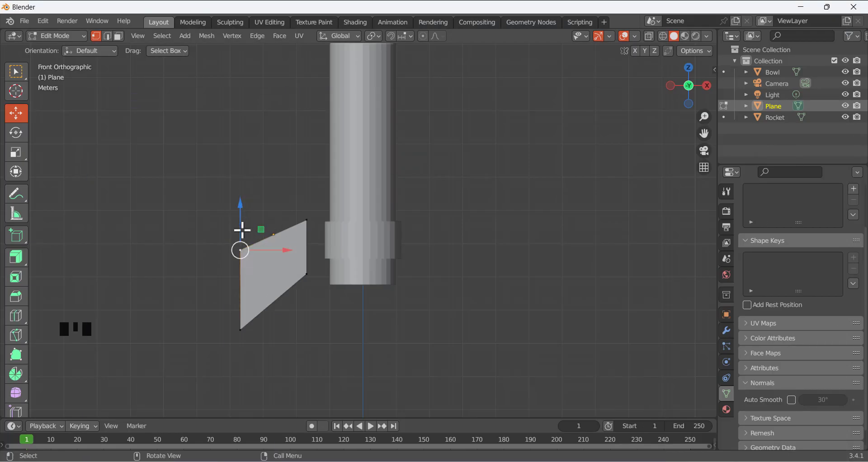
Raise the plane's top-right vertex slightly and lower its top-left vertex about 0.31 m
left_click(305, 225)
mouse_move(306, 177)
left_mouse_down()
mouse_move(306, 168)
mouse_move(306, 181)
left_mouse_up()
left_click(240, 250)
left_click_drag(240, 209, 242, 217)
left_click(291, 203)
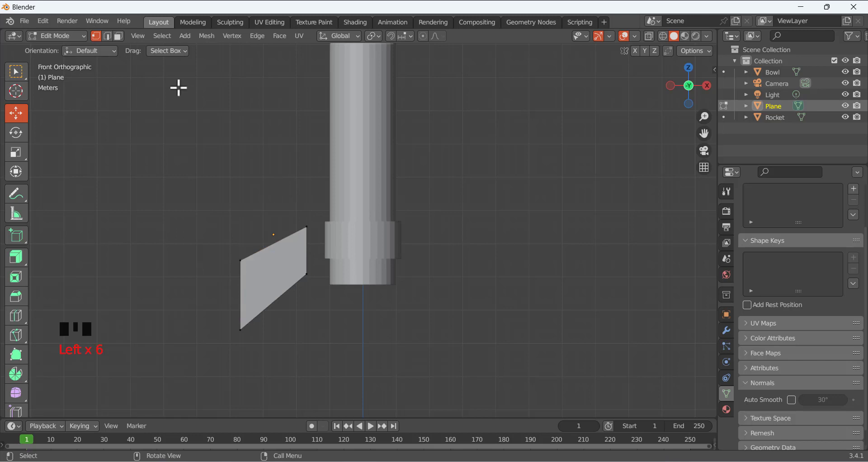
Pull the plane's right edge left and slightly down to slant the fin outline
left_click_drag(284, 212, 318, 287)
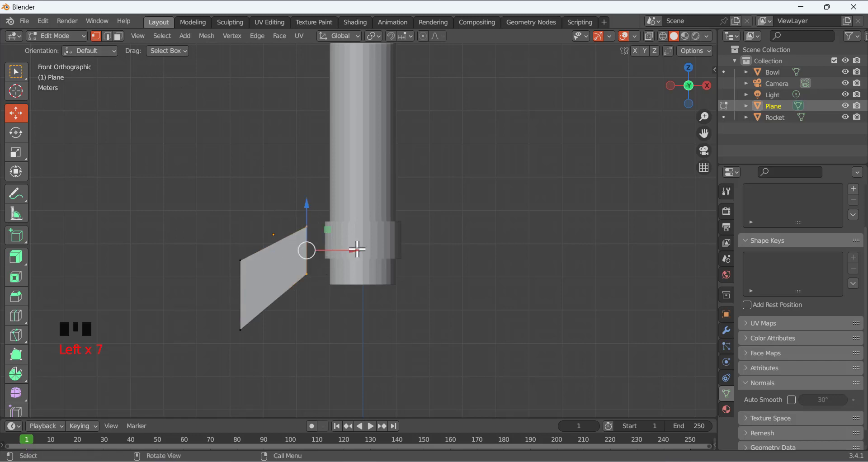
left_click_drag(355, 249, 341, 252)
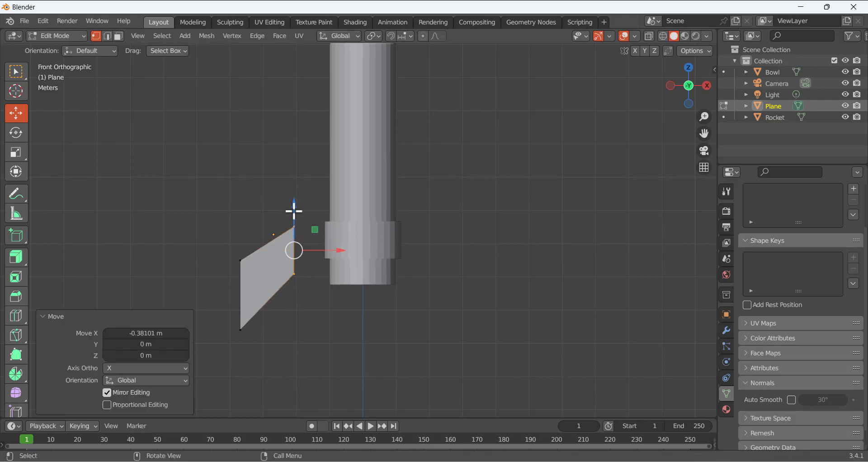
left_click_drag(294, 208, 294, 212)
left_click(254, 203)
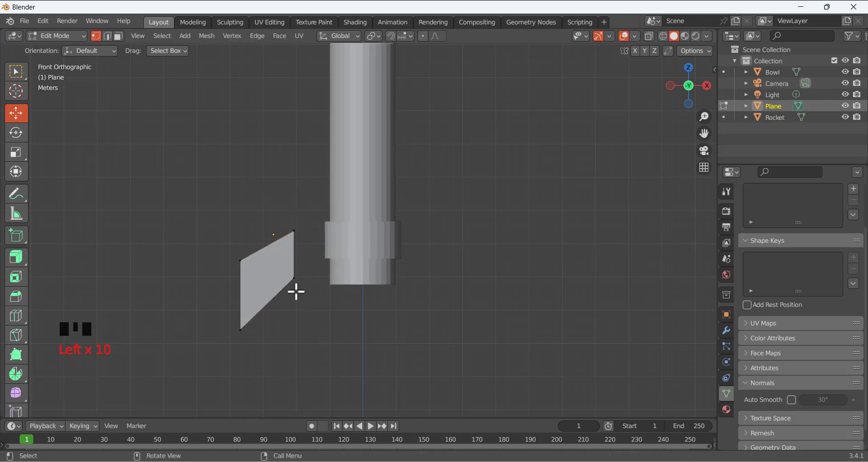
left_click(56, 35)
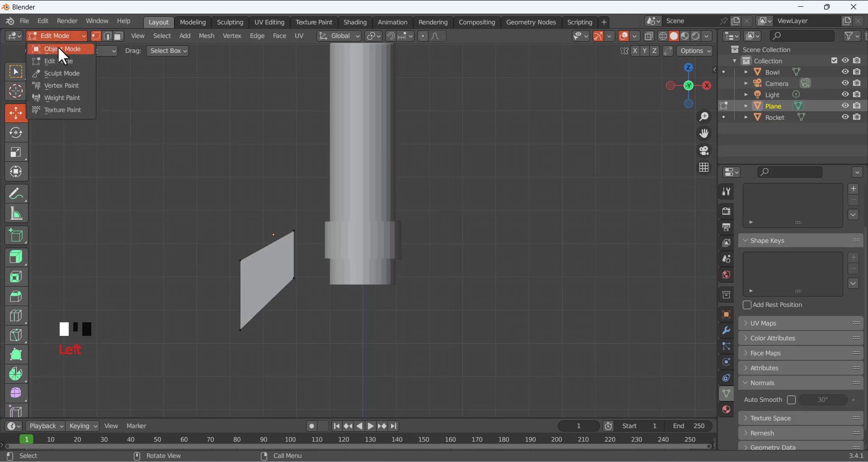
Return the fin plane to Object Mode and view it in perspective
left_click(58, 48)
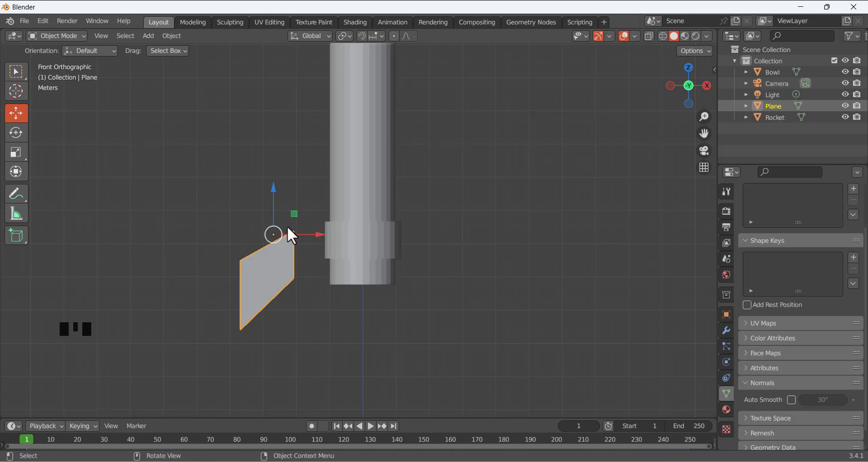
scroll(286, 228, "down", 3)
middle_click_drag(287, 225, 348, 248)
scroll(302, 259, "up", 3)
scroll(299, 252, "up", 3)
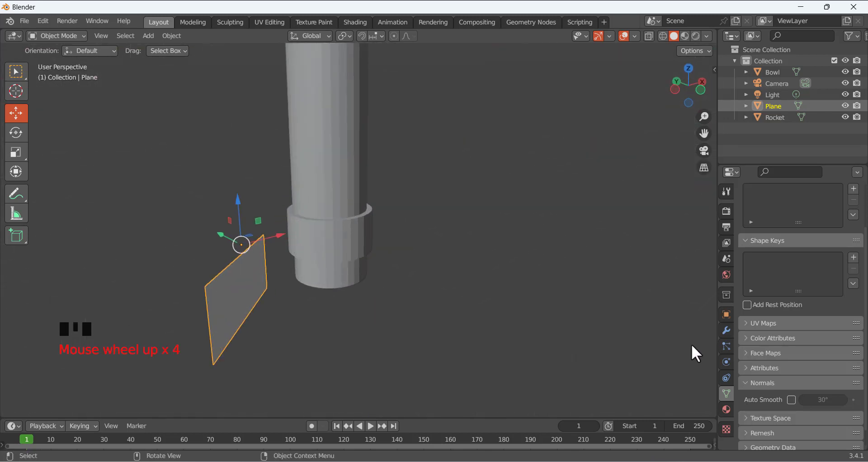
Add a Solidify modifier with 0.15 m thickness to the fin and apply it
left_click(726, 330)
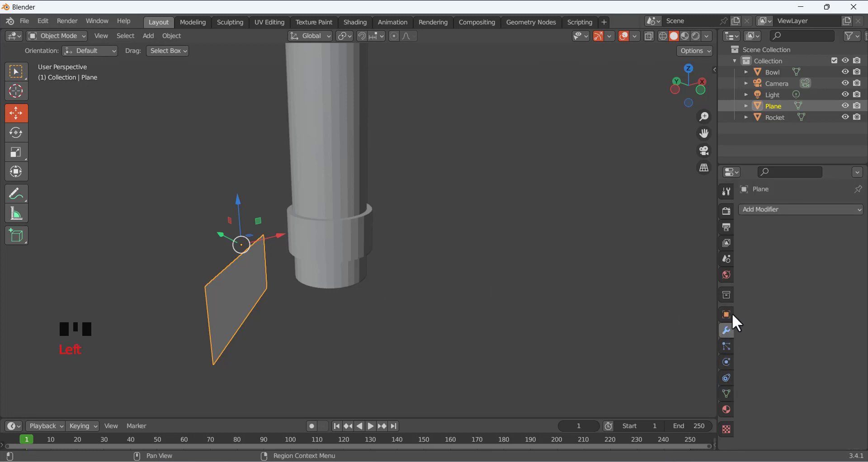
left_click(756, 209)
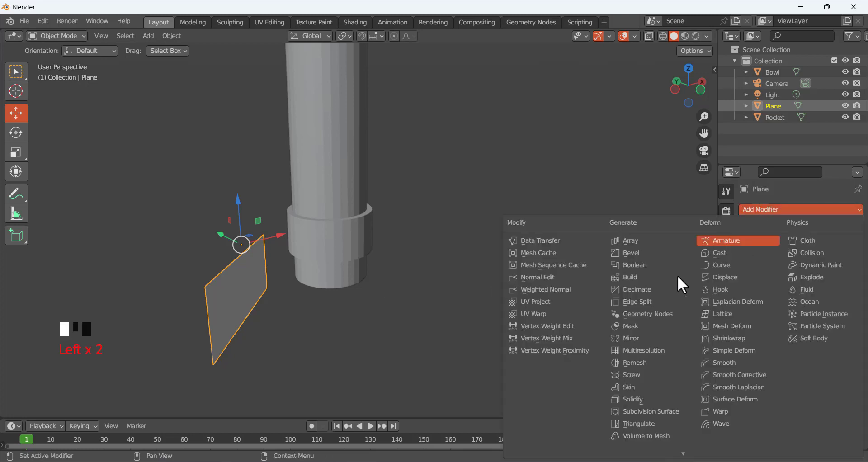
left_click(649, 401)
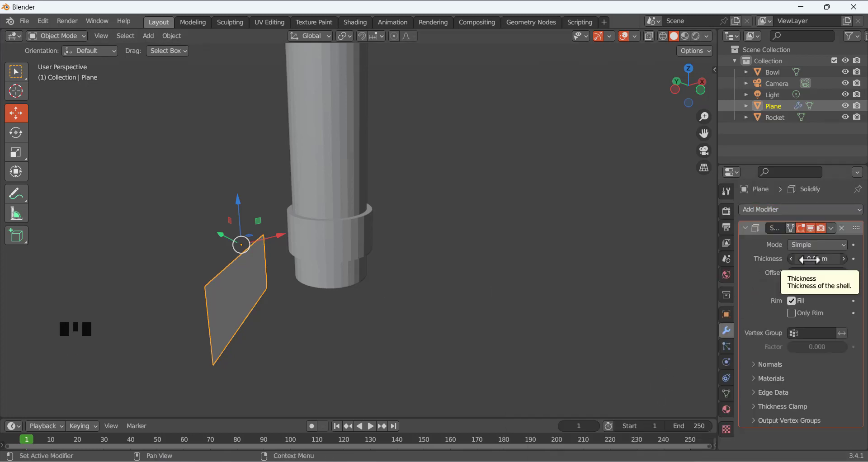
left_click_drag(809, 259, 827, 259)
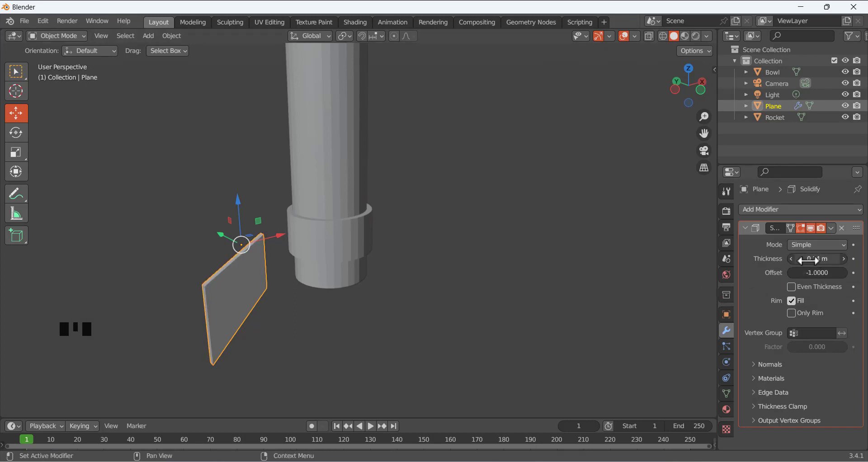
left_click(830, 228)
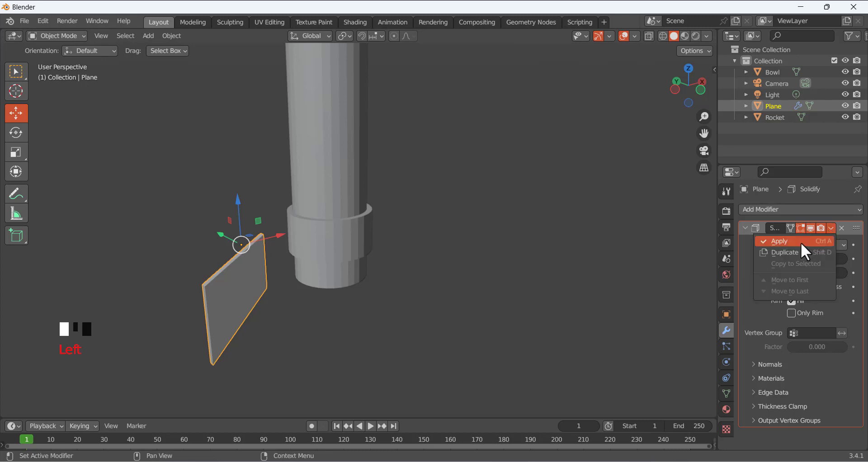
left_click(795, 242)
left_click(316, 306)
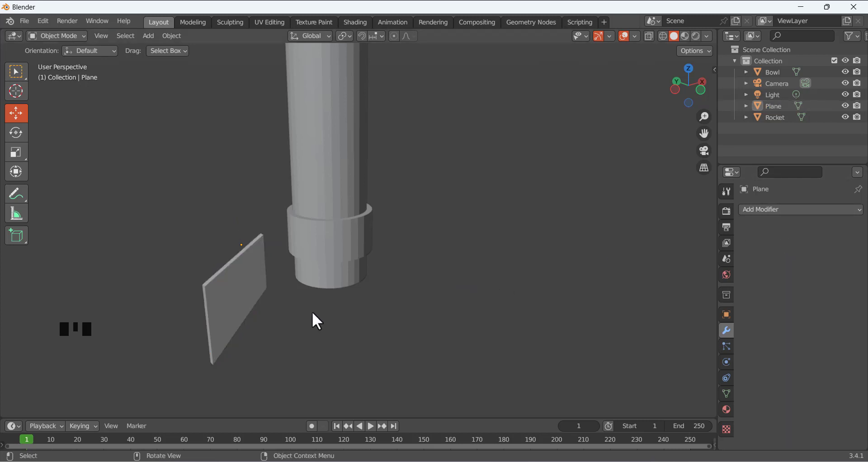
In front view, move the fin 1.168 m along X and 0.51 m up against the rocket
key("KP_1")
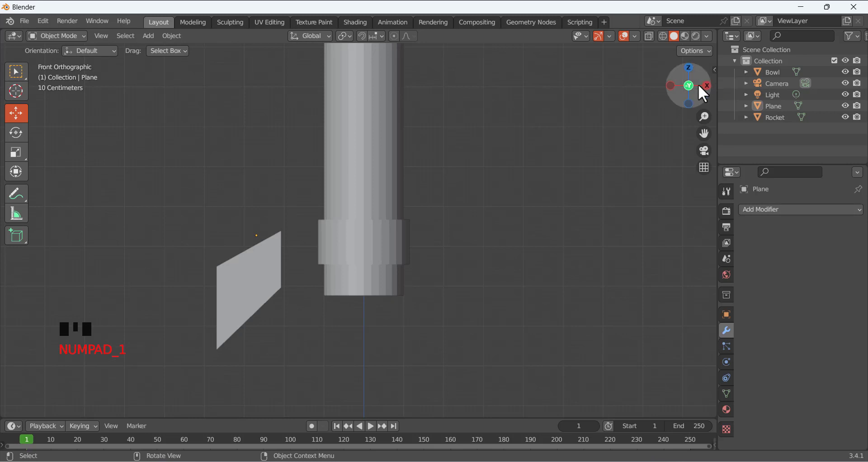
left_click(257, 287)
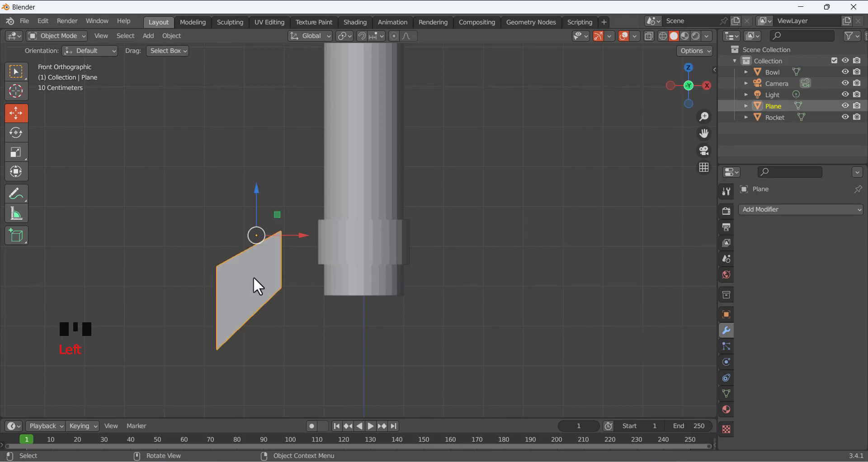
left_click(15, 113)
key("g")
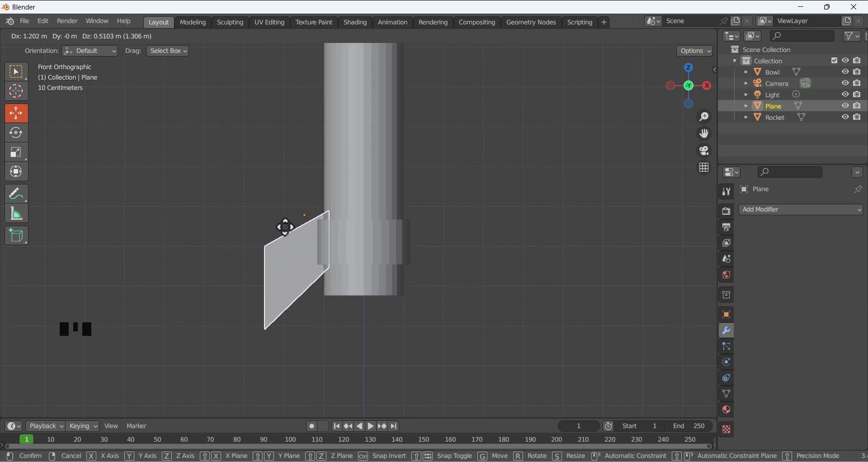
left_click(284, 227)
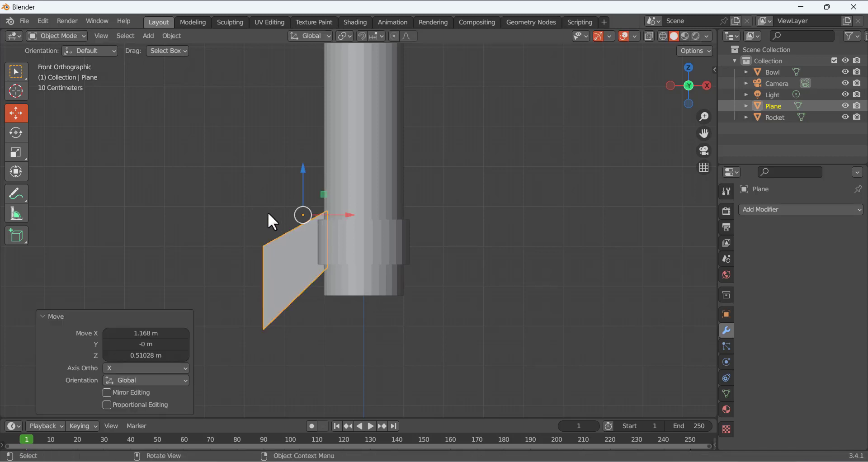
Inspect the fin placement from several angles, then reselect the fin in front view
key("KP_5")
middle_click_drag(246, 199, 402, 249)
scroll(272, 269, "up", 4)
scroll(256, 270, "down", 2)
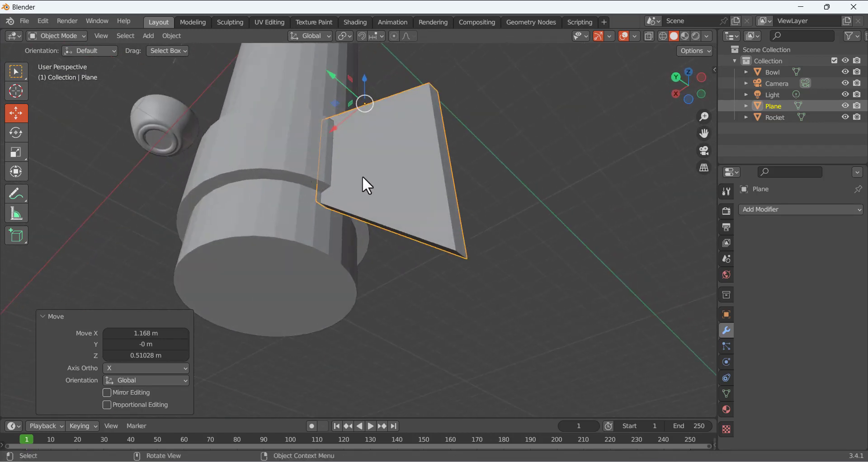
middle_click_drag(454, 195, 408, 244)
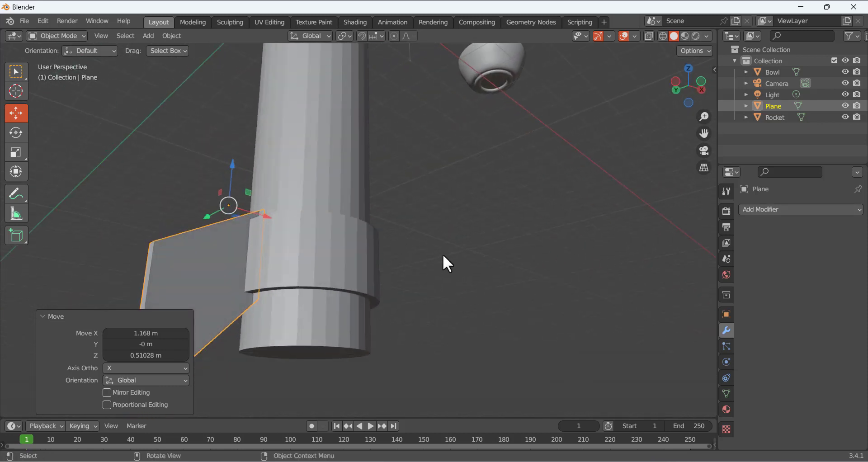
key("KP_1")
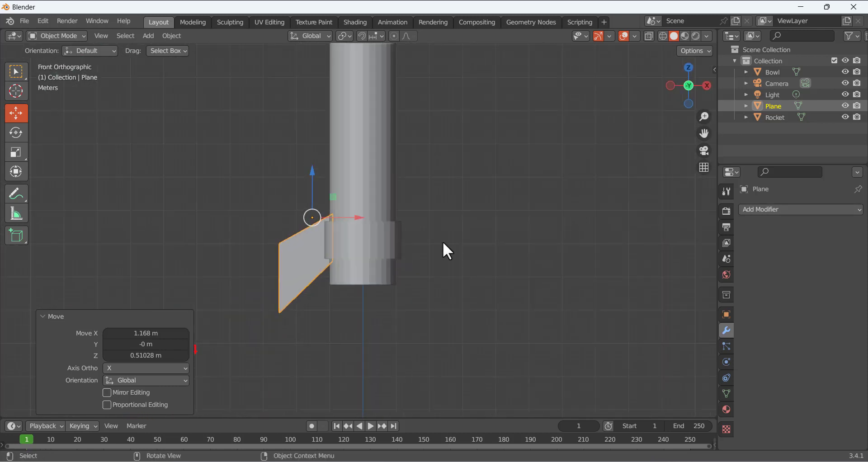
left_click(443, 243)
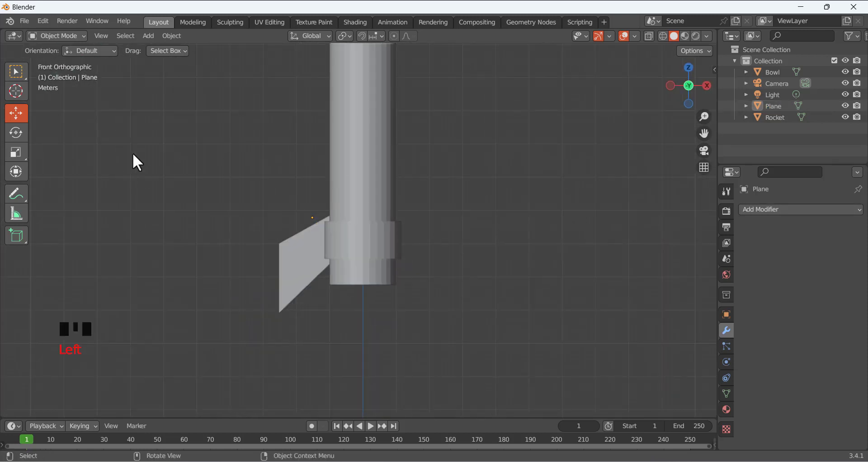
left_click(286, 256)
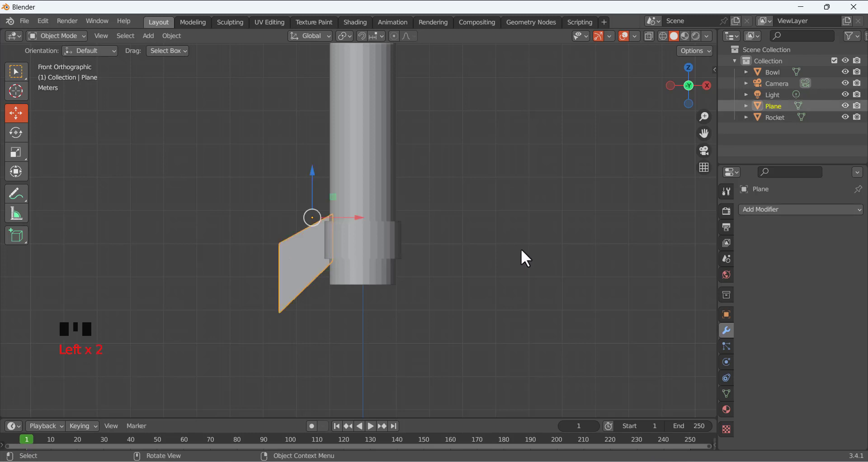
Add a Mirror modifier to the fin, trying the Z axis and raising Merge to 0.049 m
left_click(358, 349)
left_click(311, 261)
left_click(775, 209)
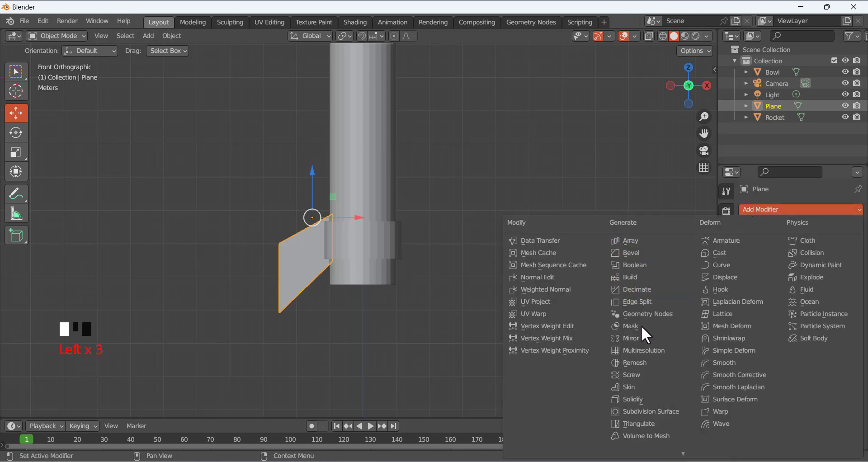
left_click(641, 339)
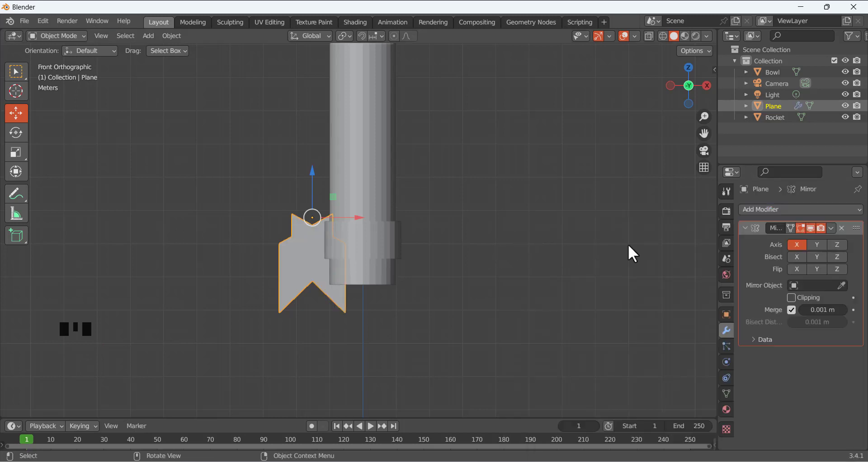
left_click(837, 244)
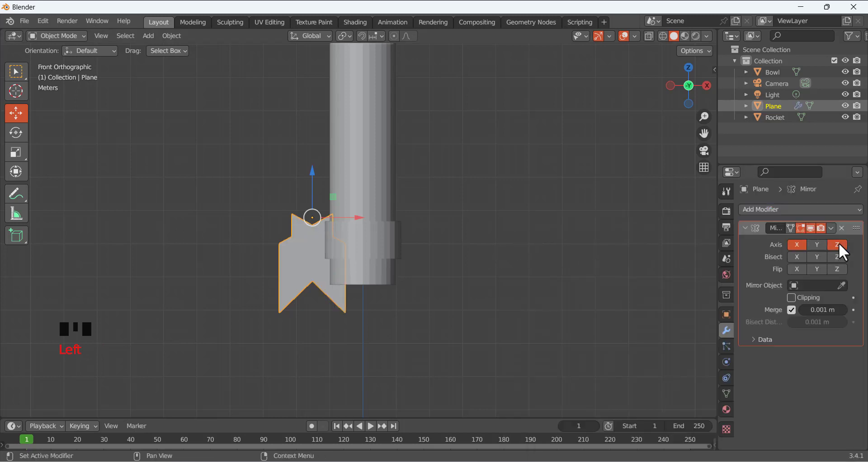
left_click(796, 248)
middle_click_drag(321, 210, 335, 233)
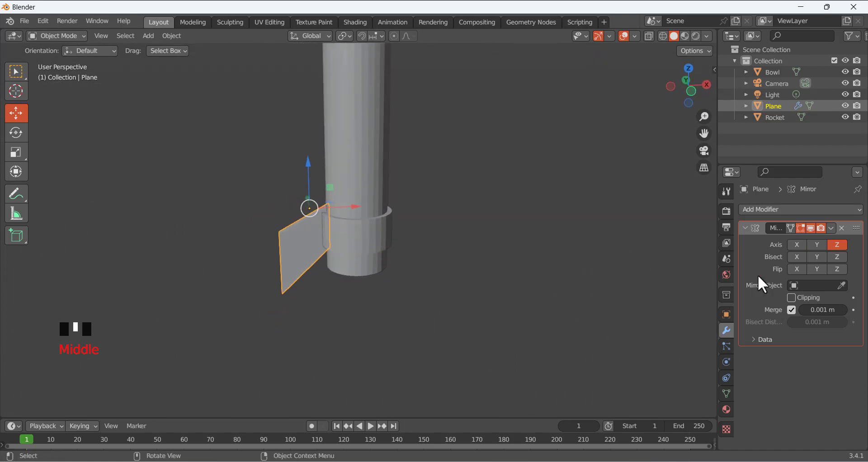
left_click_drag(812, 311, 827, 311)
Leave only the X mirror axis enabled and check the mirrored fin from several angles
key("KP_1")
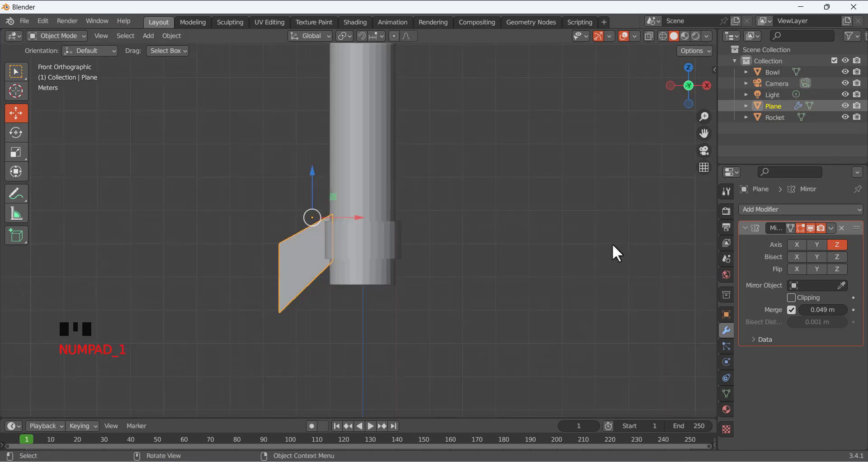
left_click(818, 247)
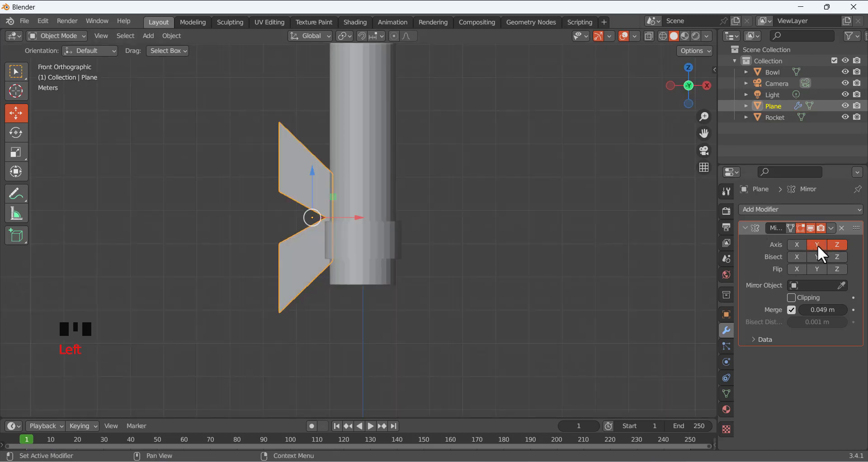
left_click(798, 246)
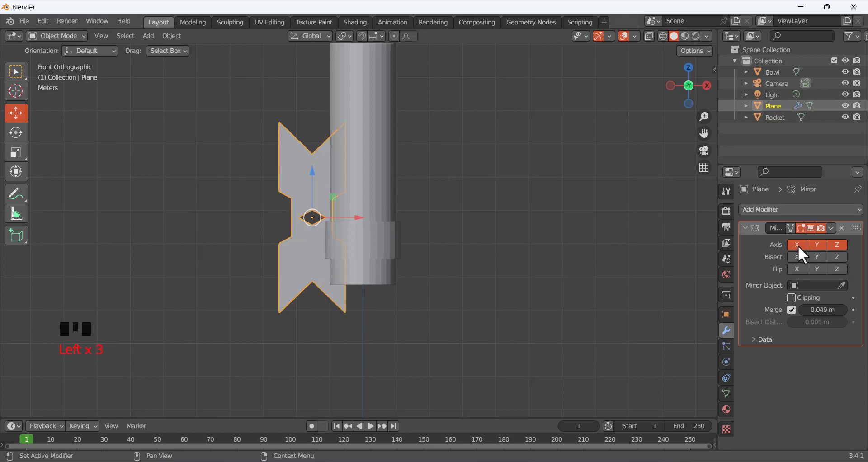
left_click(816, 245)
left_click(837, 245)
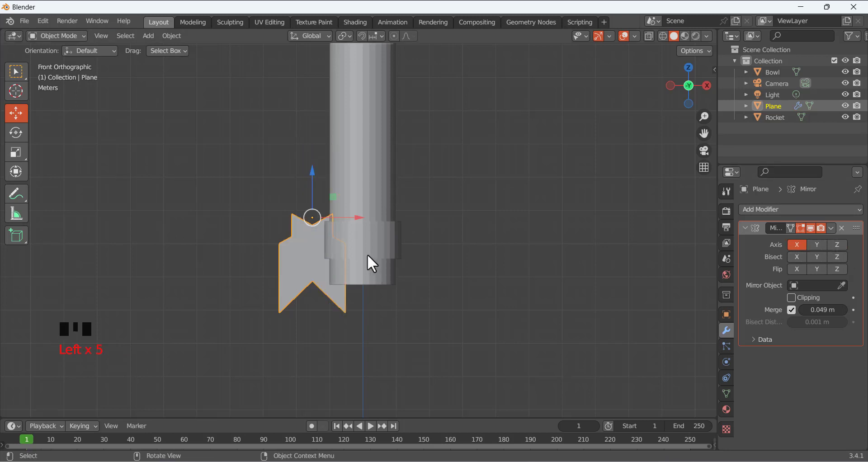
scroll(364, 252, "down", 3)
middle_click_drag(354, 221, 367, 252)
scroll(374, 210, "down", 3)
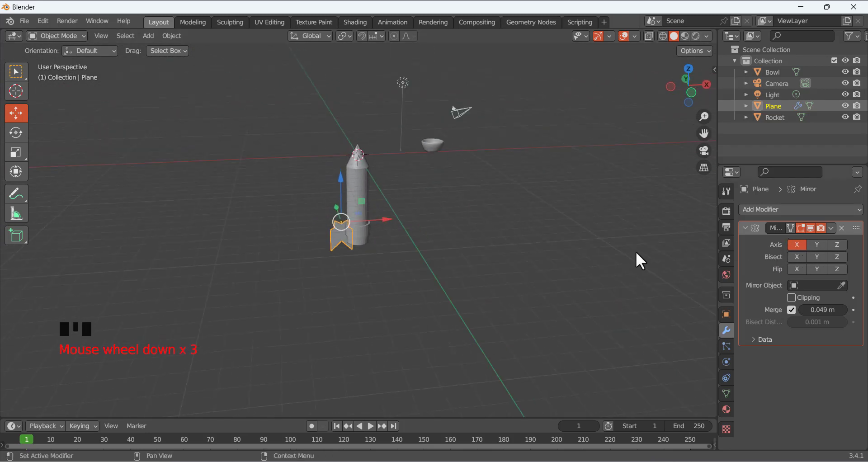
key("KP_1")
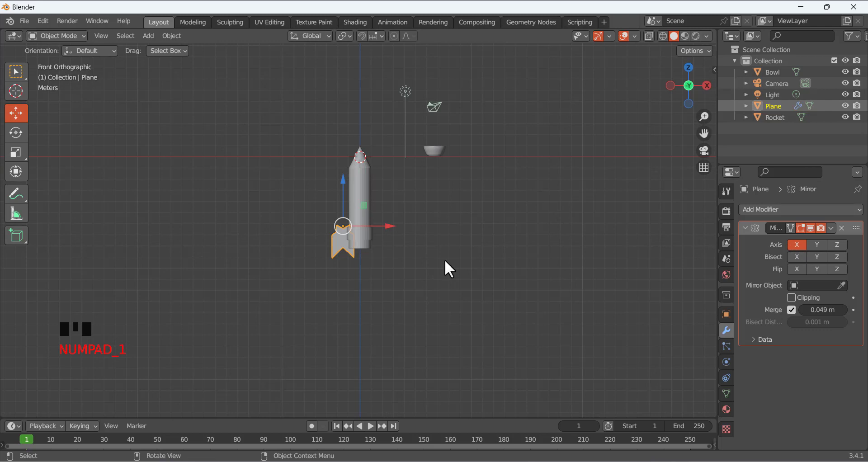
scroll(364, 237, "up", 6)
scroll(364, 236, "up", 1)
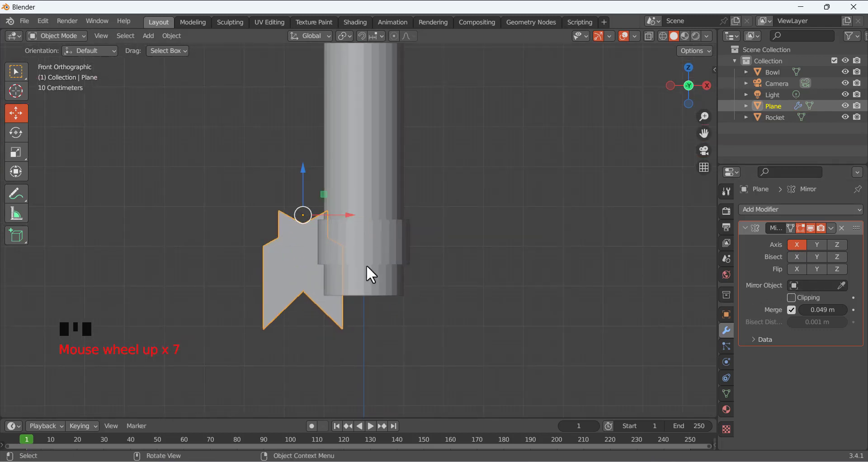
mouse_move(326, 202)
middle_mouse_down()
mouse_move(325, 226)
mouse_move(361, 251)
mouse_move(326, 213)
middle_mouse_up()
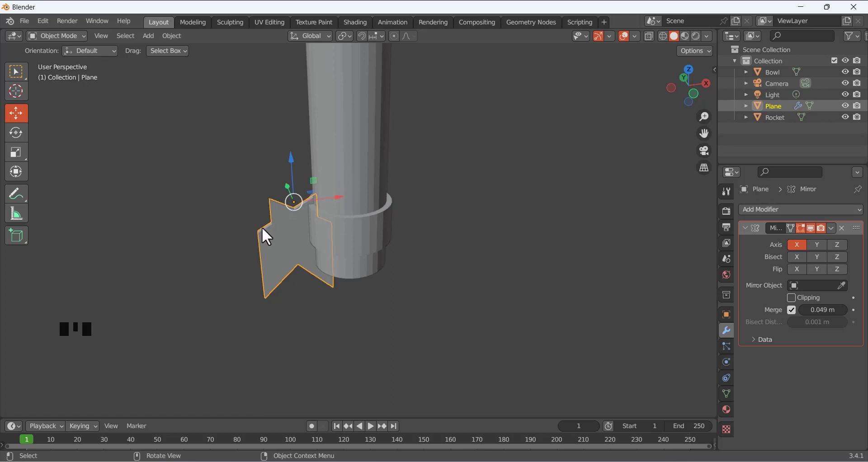
left_click(842, 228)
scroll(319, 248, "down", 4)
scroll(353, 199, "up", 3)
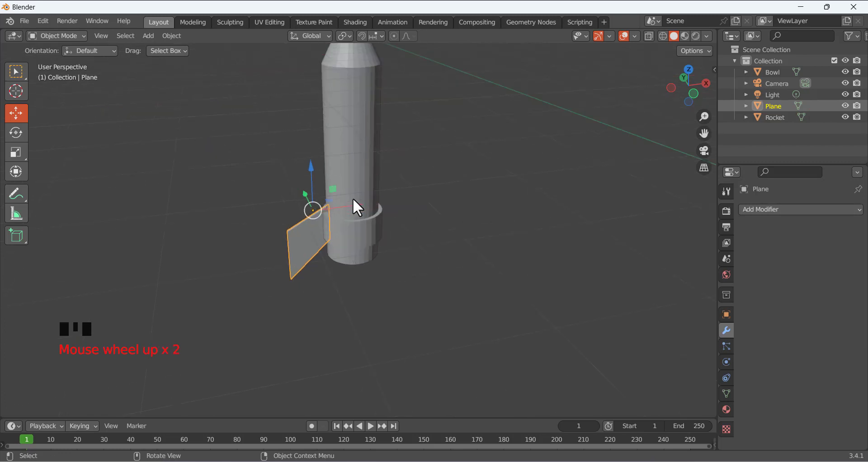
scroll(352, 199, "down", 4)
scroll(385, 195, "up", 3)
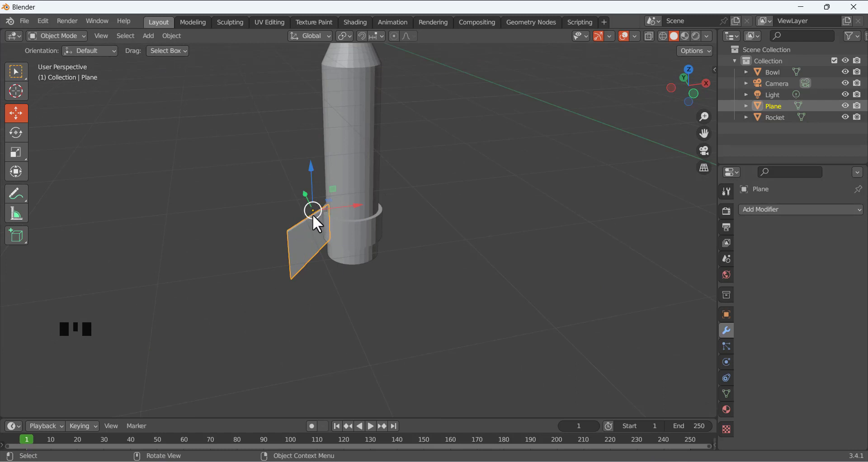
left_click(337, 279)
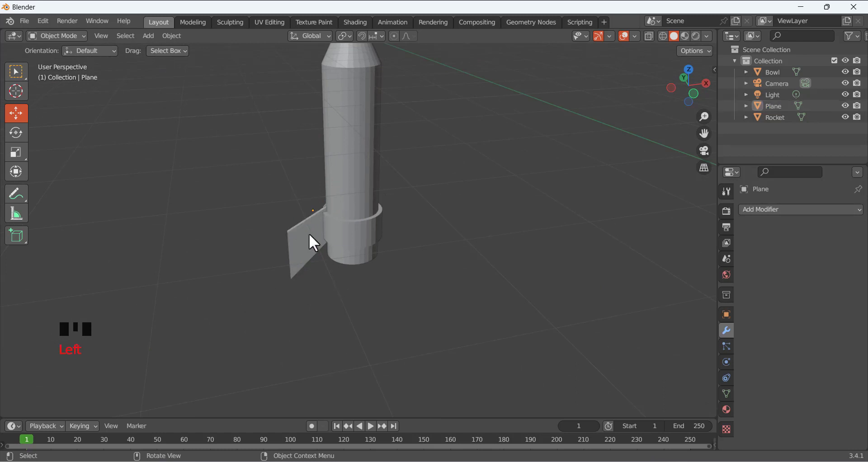
left_click(314, 208)
left_click(413, 206)
scroll(412, 217, "down", 2)
left_click(359, 159)
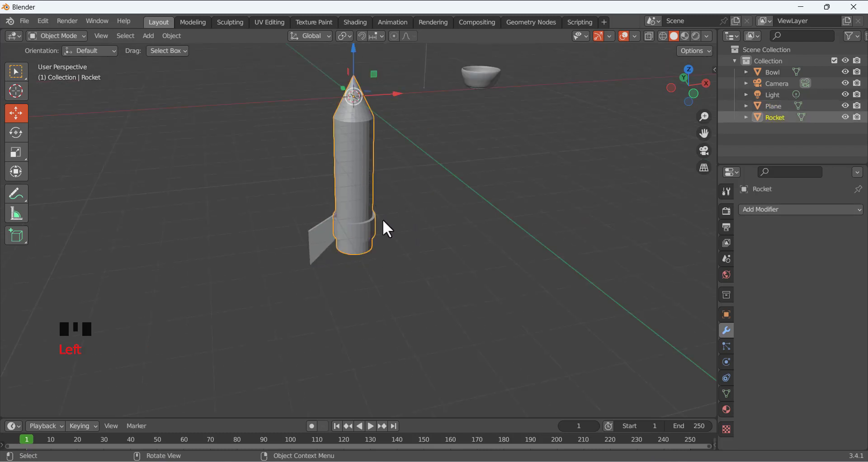
middle_click_drag(380, 199, 383, 176)
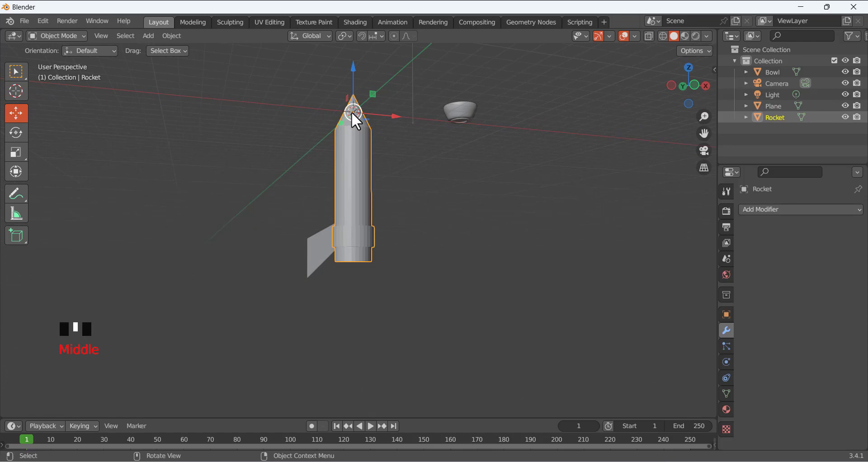
left_click(463, 114)
middle_click_drag(477, 155, 483, 90)
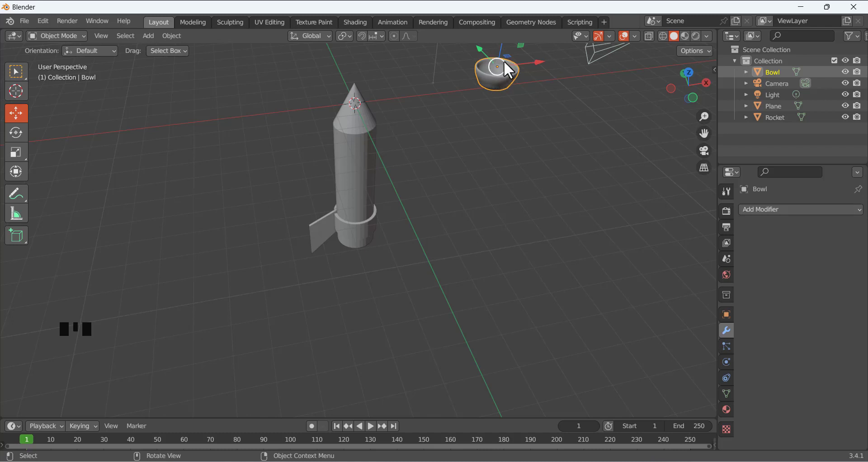
middle_click_drag(463, 118, 358, 203)
left_click(312, 240)
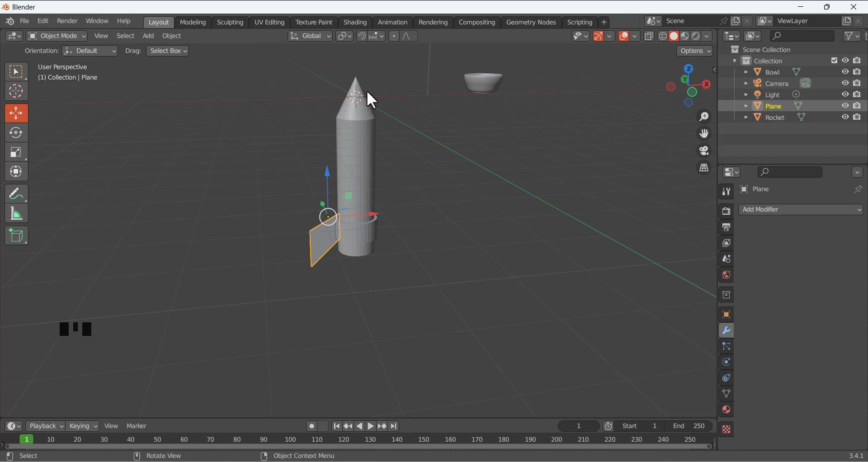
middle_click_drag(367, 93, 394, 139)
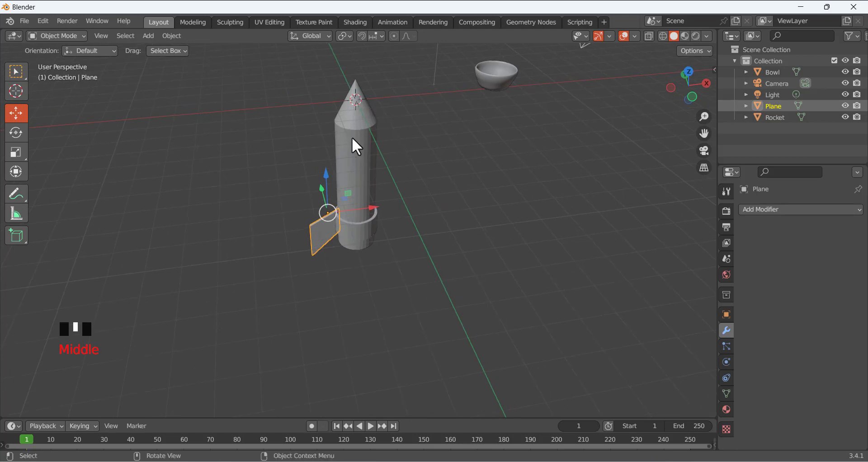
left_click(267, 226)
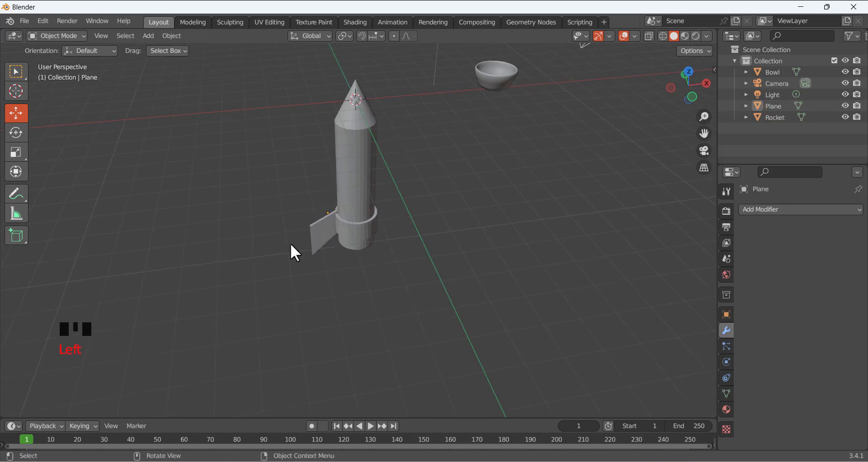
left_click(324, 230)
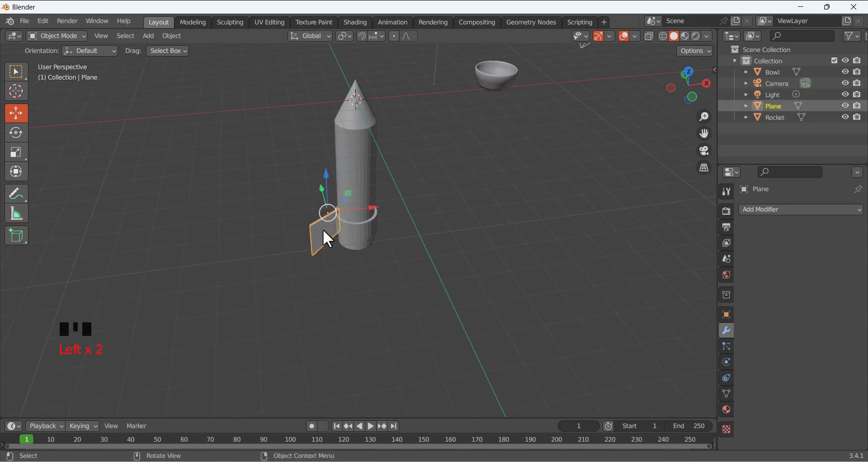
Use Set Origin > Origin to 3D Cursor to put the fin's origin at the rocket's nose tip
right_click(211, 115)
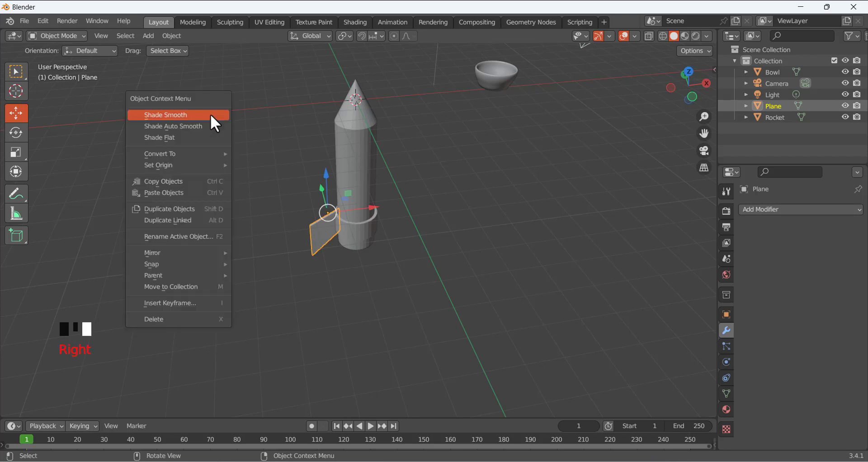
mouse_move(208, 164)
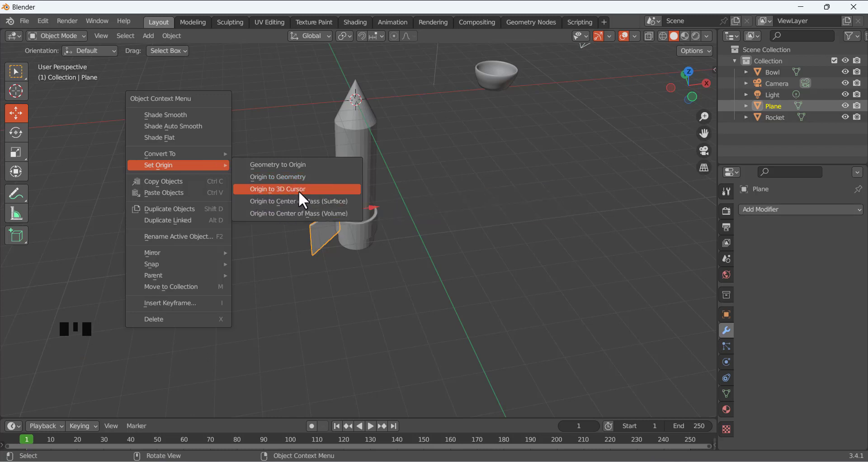
left_click(255, 189)
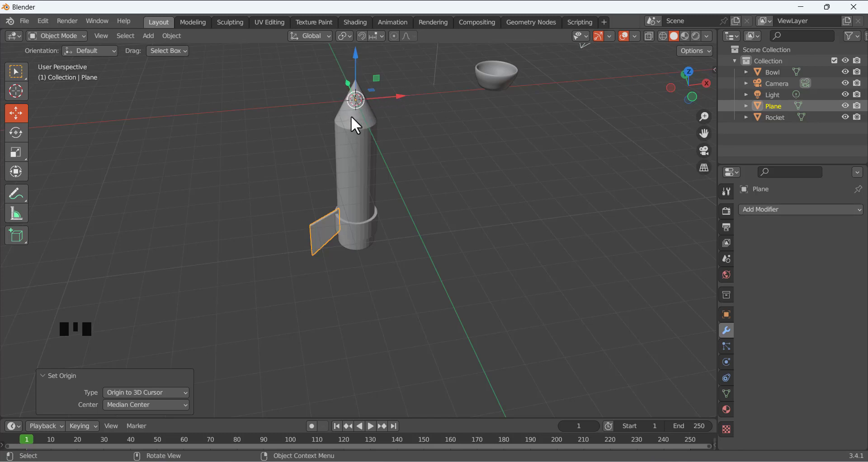
Give the fin plane an X-axis Mirror modifier and view both fins around the rocket
left_click(407, 266)
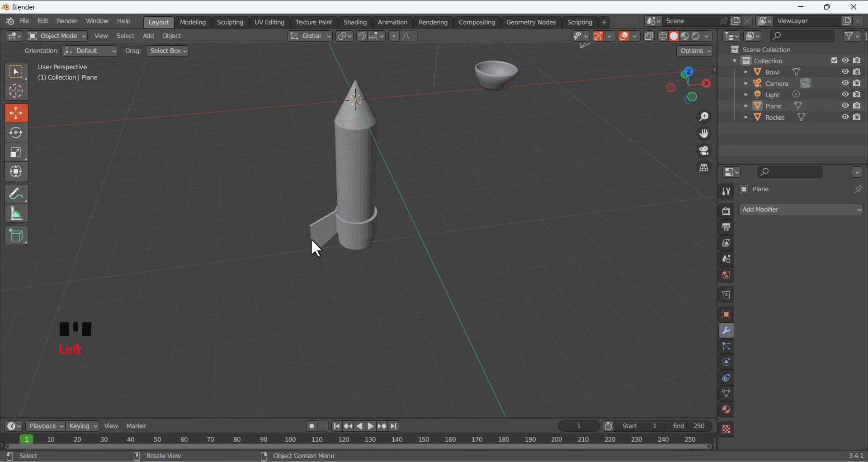
left_click(323, 234)
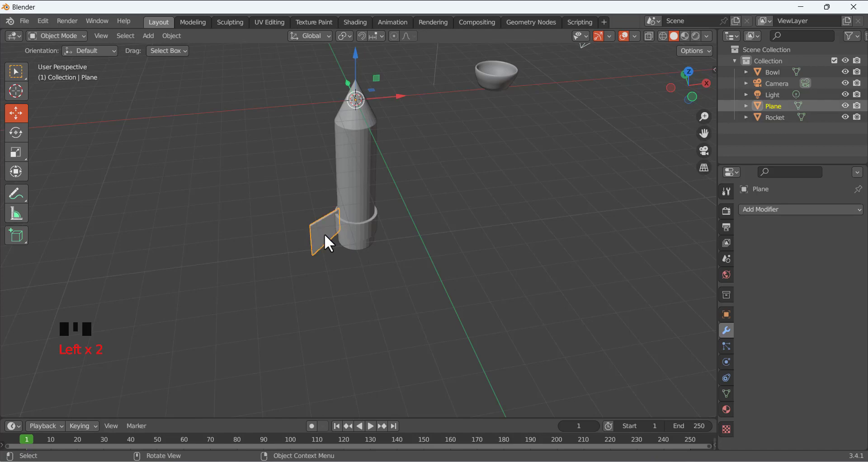
left_click(761, 210)
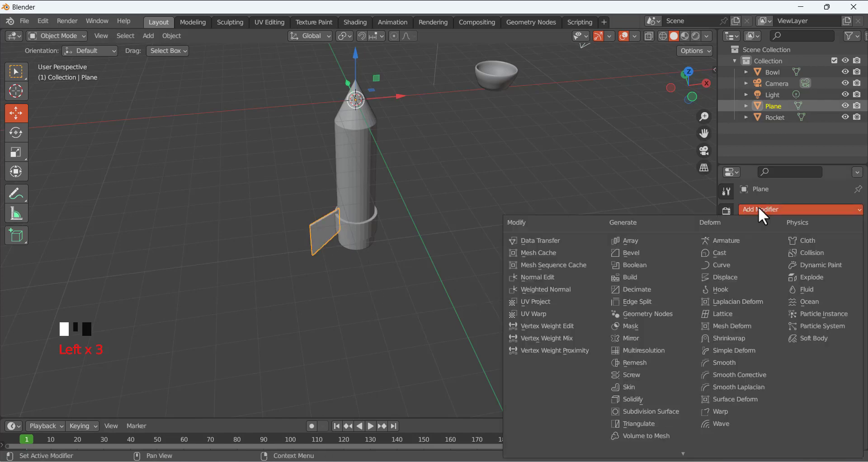
left_click(642, 338)
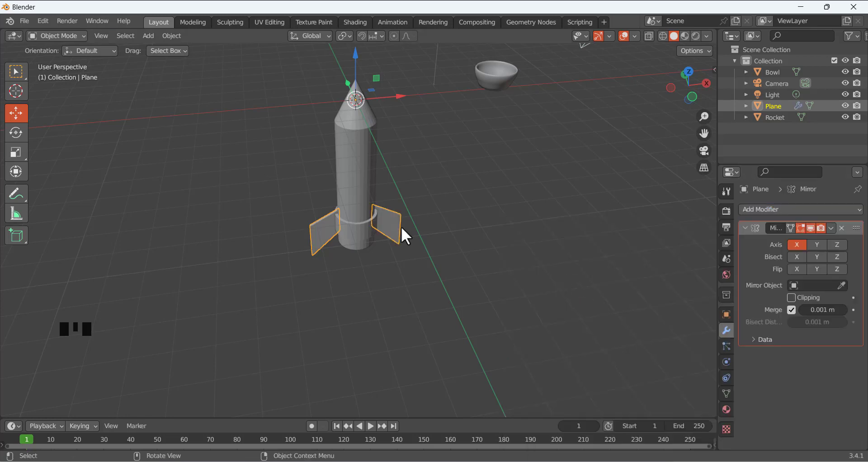
middle_click_drag(400, 227, 462, 226)
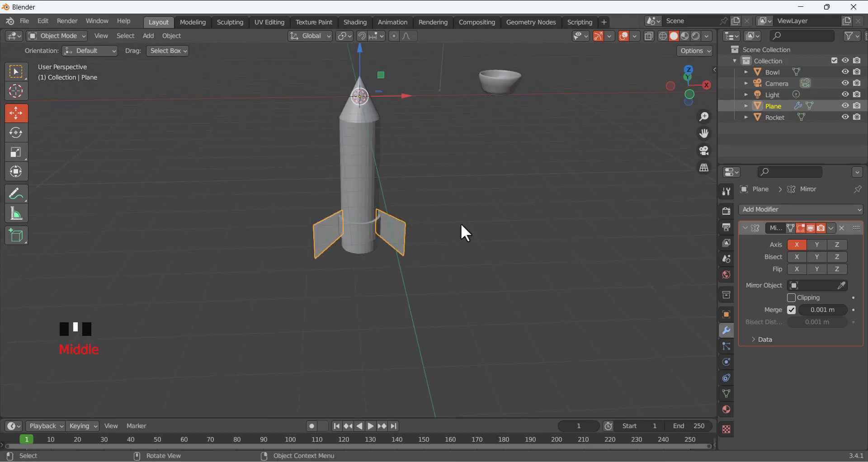
key("KP_1")
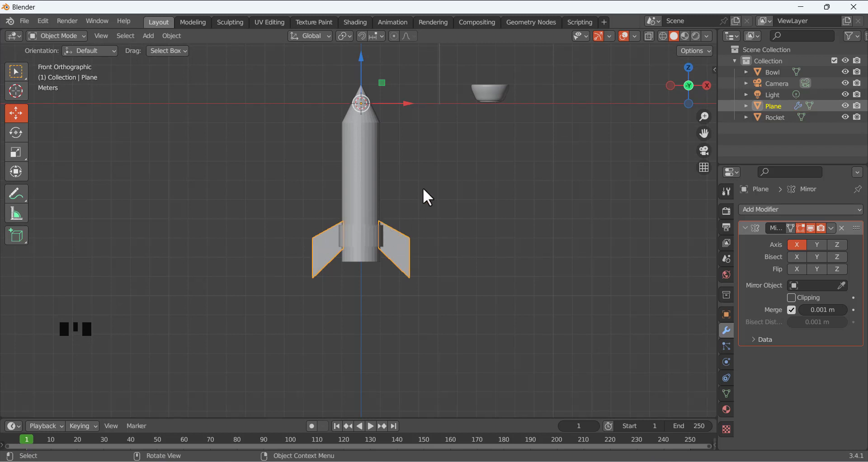
middle_click_drag(422, 188, 587, 233)
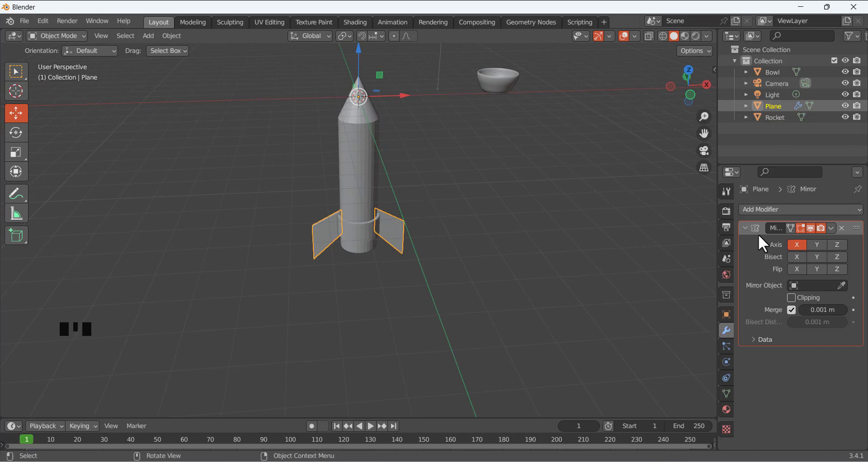
Apply the Mirror modifier so both fins become real geometry
left_click(831, 228)
left_click(795, 241)
left_click(412, 183)
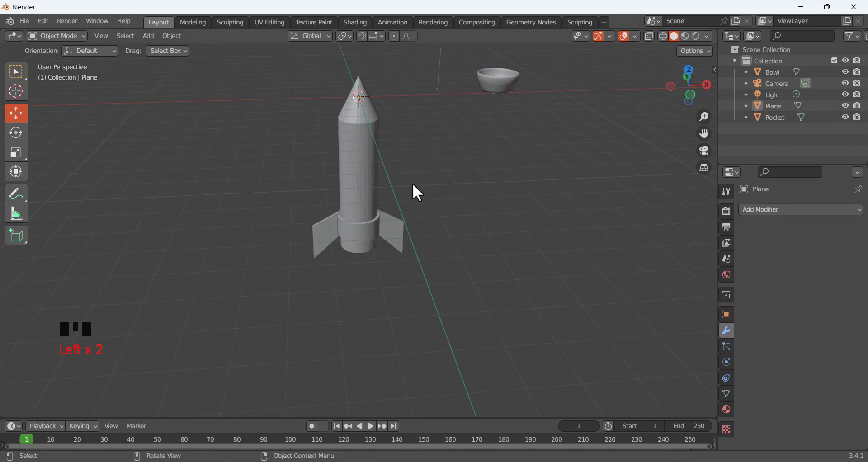
middle_click_drag(412, 183, 434, 167)
scroll(382, 202, "up", 2)
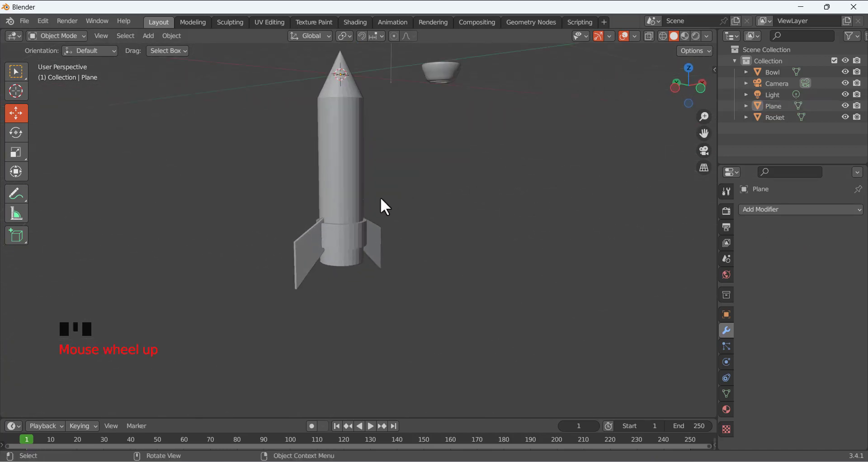
Select the fins, then add the rocket body as the active object
left_click(353, 186)
left_click(295, 254)
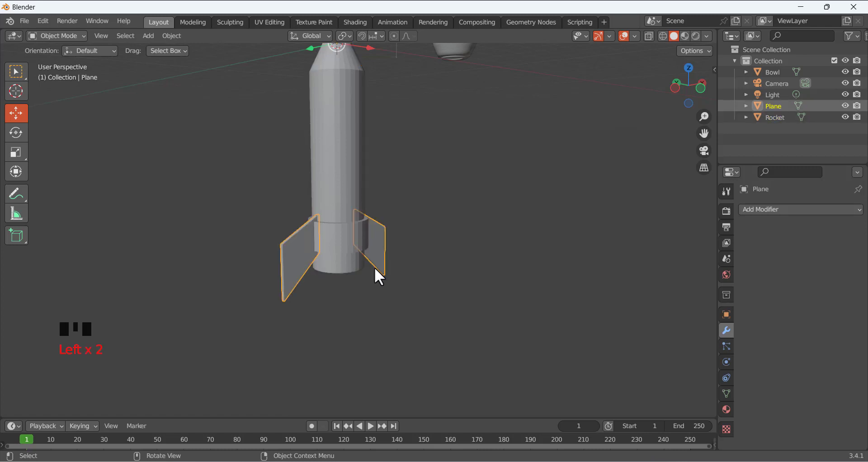
middle_click_drag(374, 267, 313, 321)
left_click(338, 290)
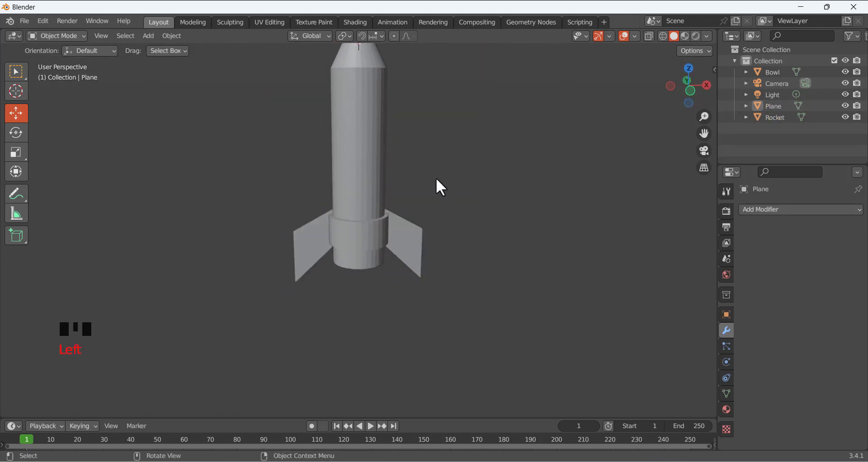
left_click(360, 167)
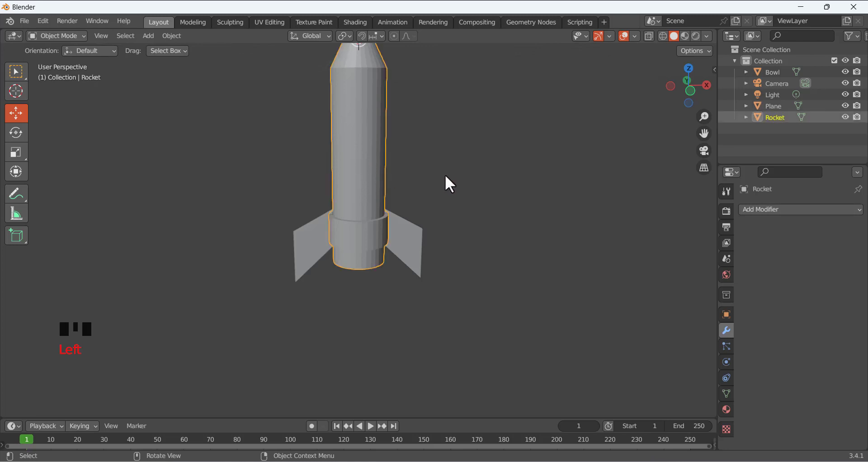
left_click(405, 237, "shift")
left_click(402, 303)
left_click(407, 232)
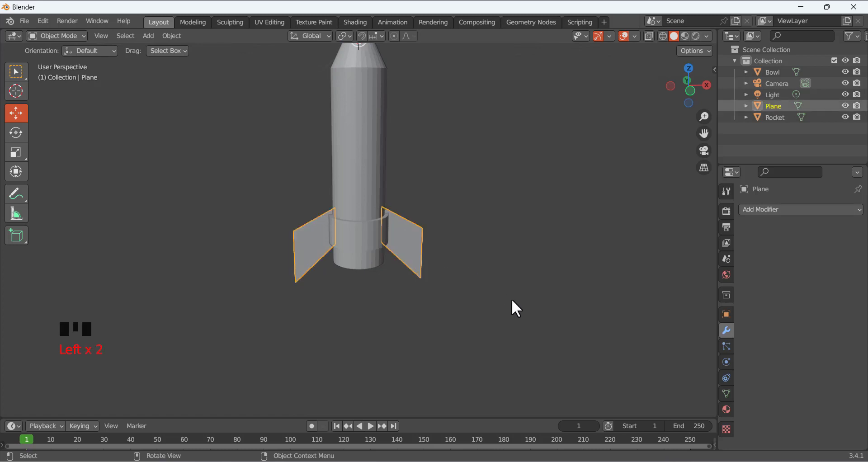
left_click(367, 171, "shift")
scroll(429, 188, "down", 3)
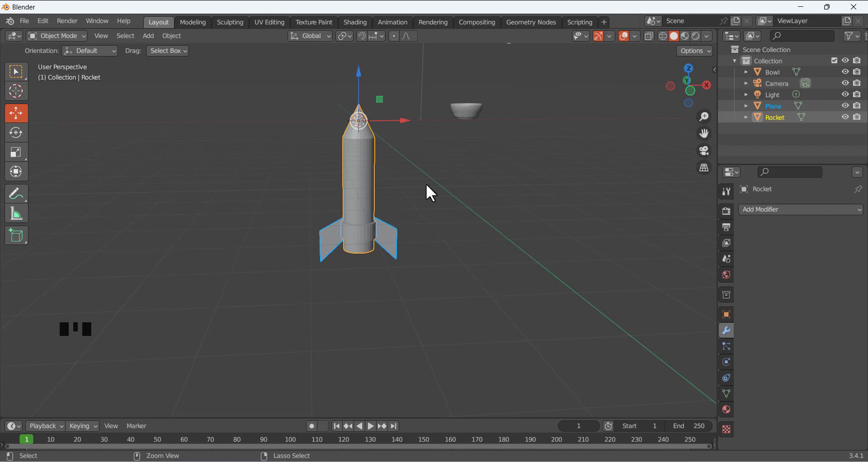
Join the fins into the rocket object with Ctrl+J, then reselect the rocket
key("ctrl+j")
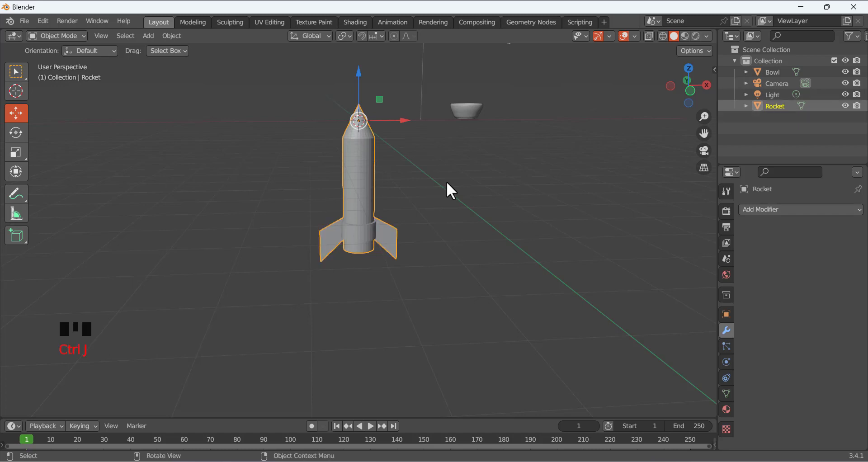
left_click(446, 182)
middle_click_drag(365, 186, 401, 181)
scroll(387, 212, "up", 2)
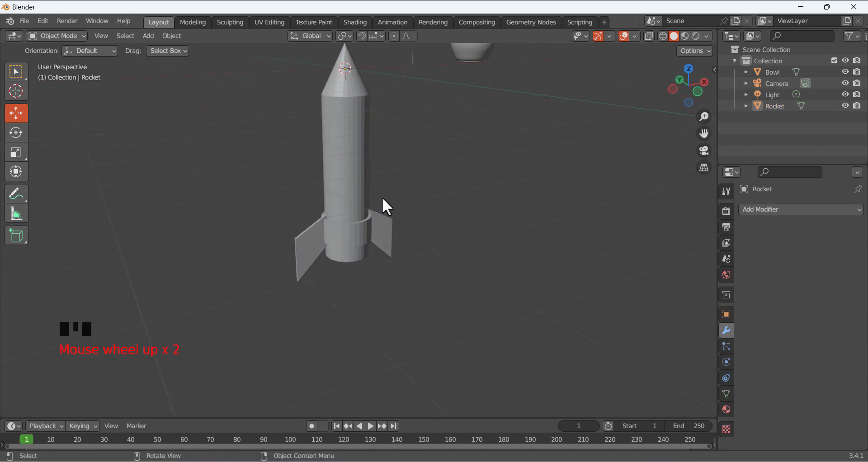
left_click(357, 151)
left_click(405, 176)
left_click(357, 140)
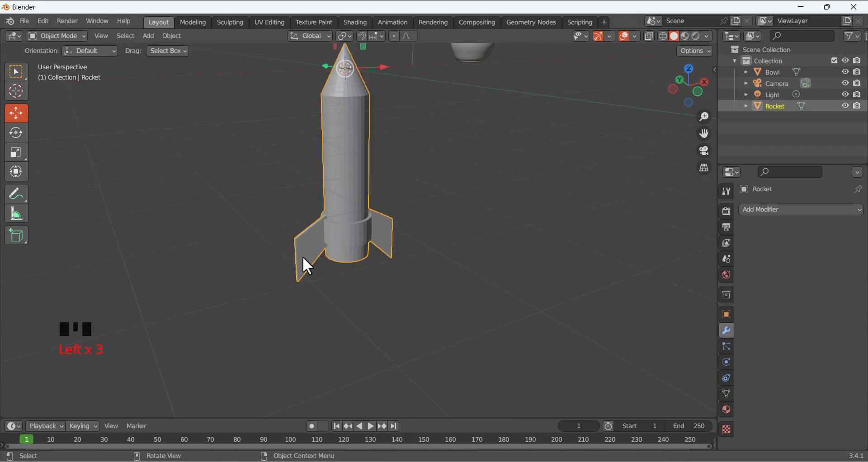
left_click(422, 174)
left_click(352, 142)
Shade the rocket smooth and enable Auto Smooth at 30° in its mesh data
right_click(351, 138)
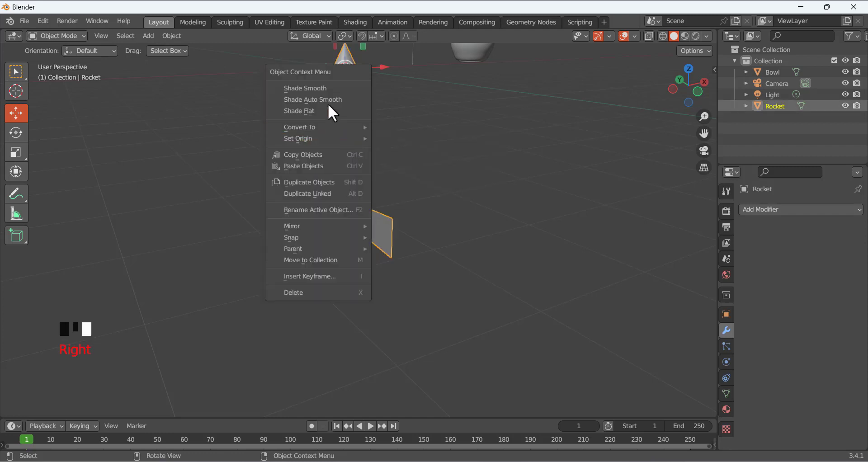
left_click(324, 89)
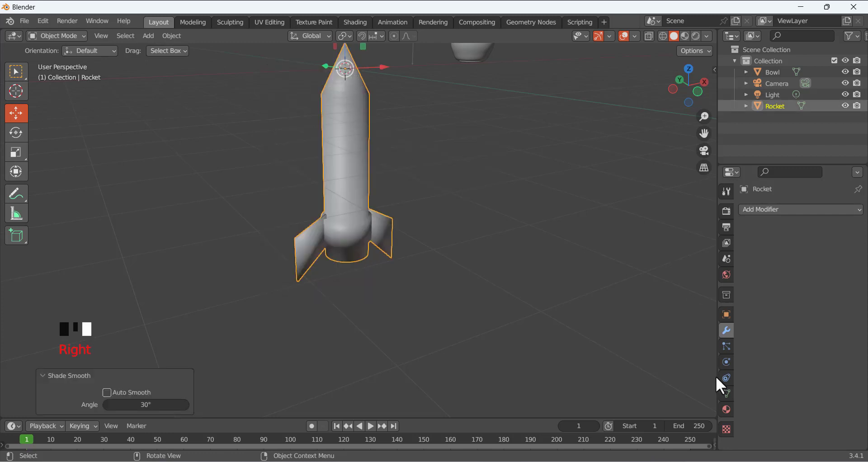
left_click(726, 393)
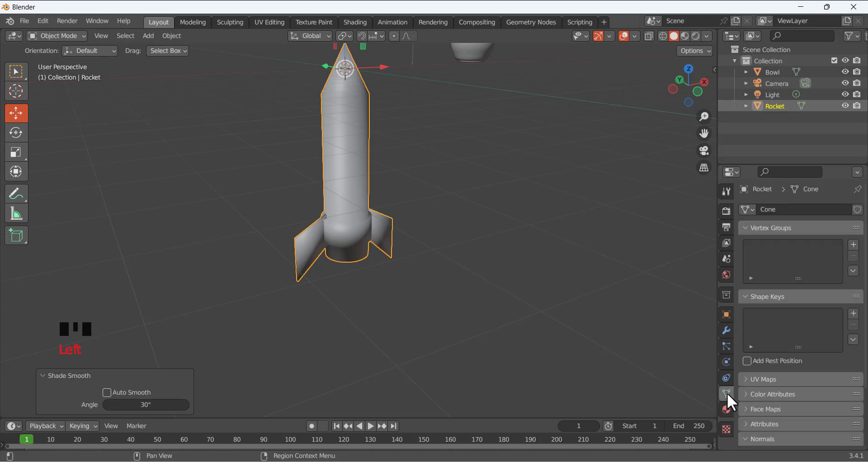
scroll(750, 395, "down", 5)
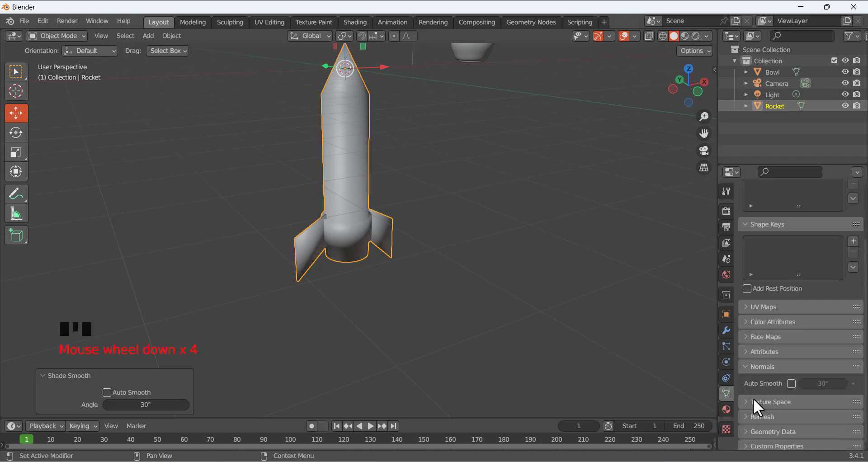
left_click(791, 379)
middle_click_drag(389, 143, 497, 226)
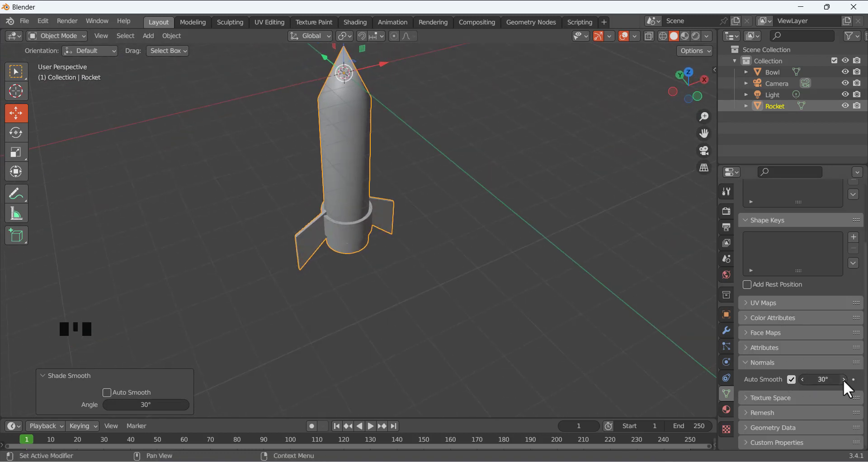
middle_click_drag(452, 200, 346, 173)
scroll(413, 194, "up", 2)
left_click(414, 195)
scroll(398, 183, "down", 4)
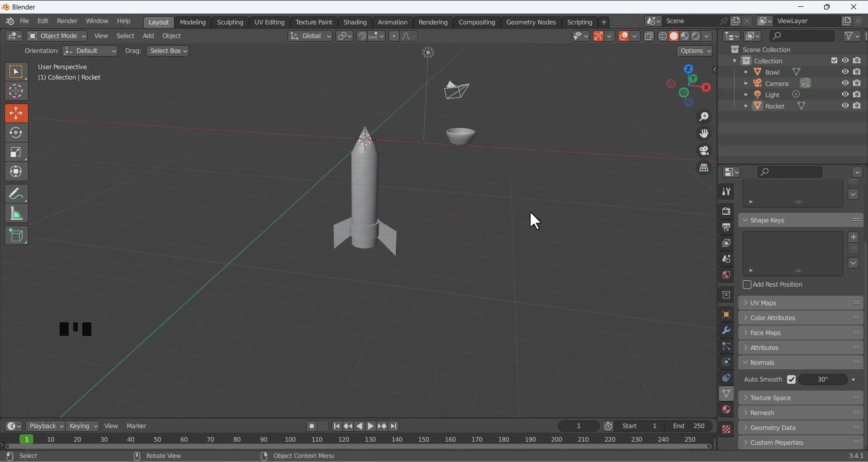
In front view, lift the rocket 8.4649 m along Z so its base meets the ground
key("KP_1")
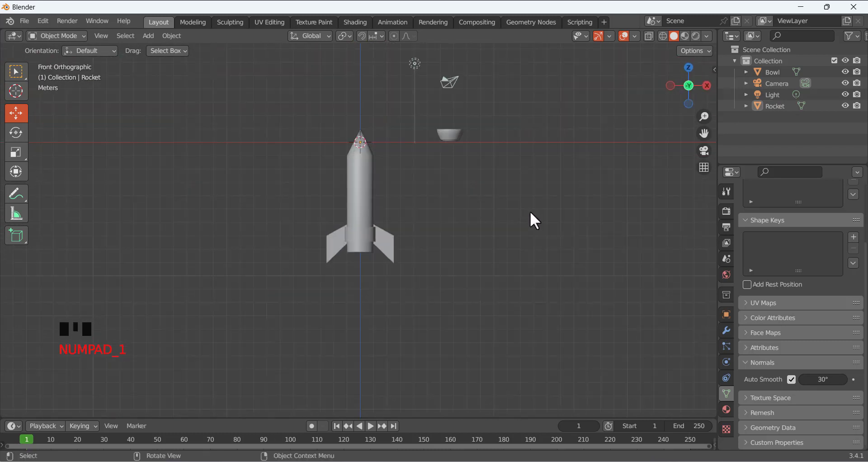
left_click(362, 190)
left_click_drag(362, 99, 360, 357)
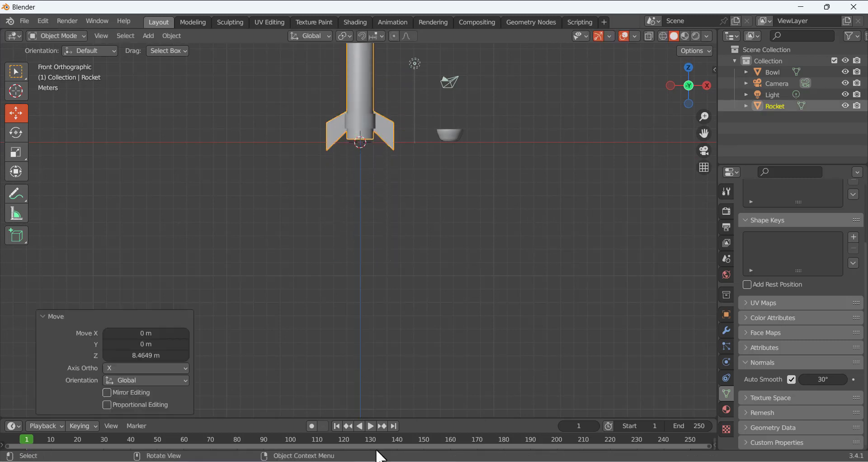
scroll(351, 184, "down", 3)
middle_click_drag(354, 192, 356, 252)
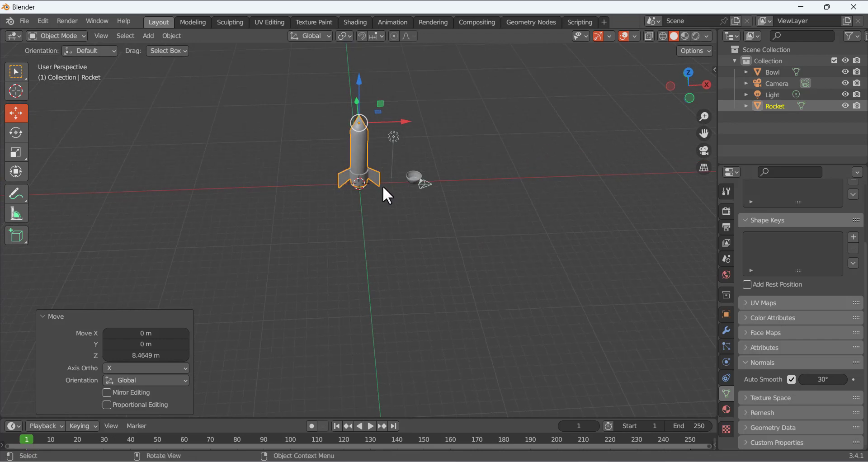
scroll(384, 190, "up", 6)
scroll(383, 190, "down", 3)
Toggle selection between the bowl and rocket, ending with nothing selected
left_click(486, 156)
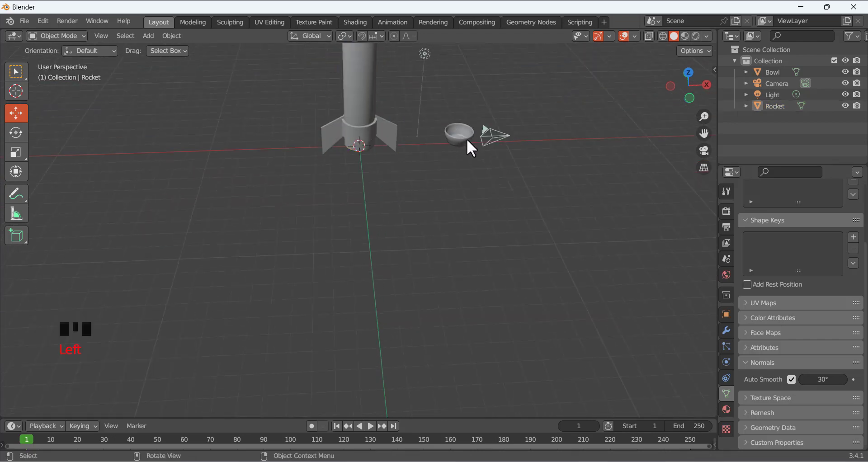
left_click(467, 139)
left_click(381, 133)
scroll(373, 203, "down", 3)
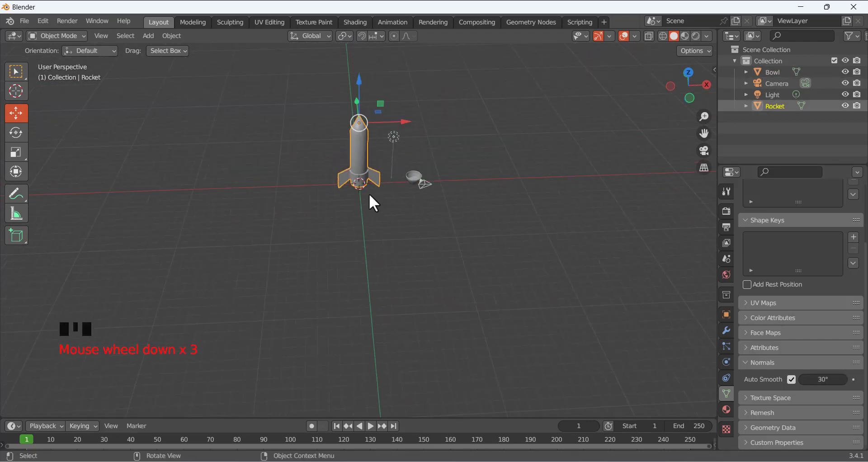
left_click(443, 104)
left_click(356, 148)
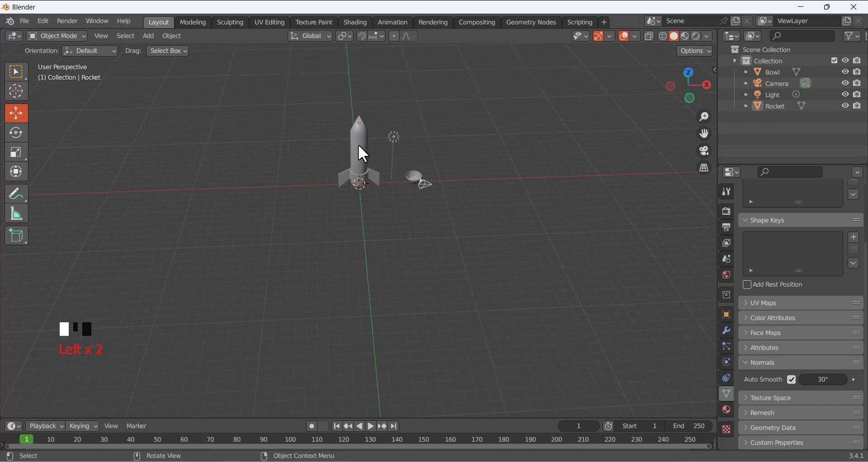
left_click(410, 266)
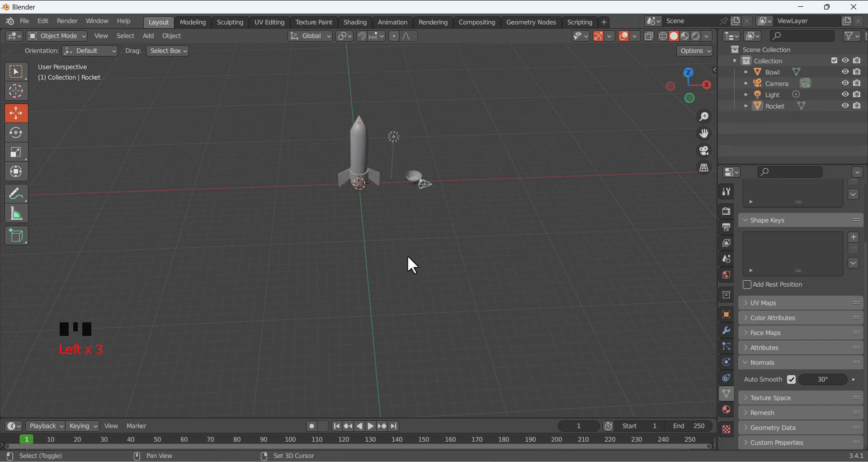
Add a plane and scale it about 17.11× into a floor under the rocket and bowl
key("shift+a")
mouse_move(397, 235)
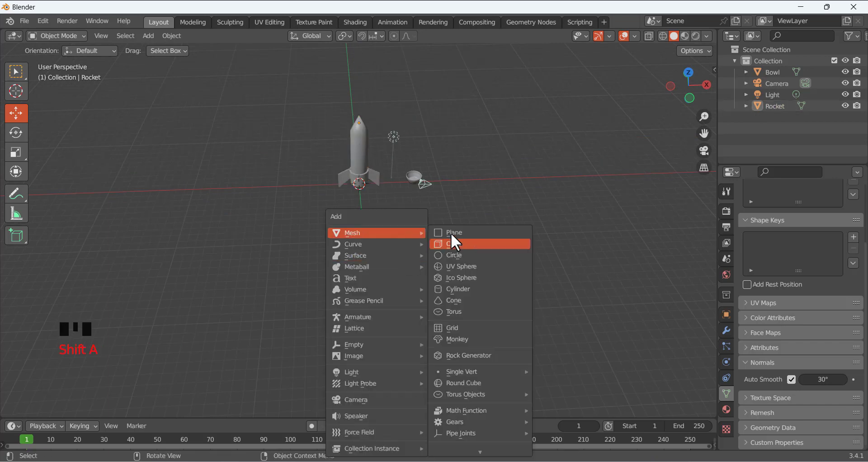
left_click(451, 233)
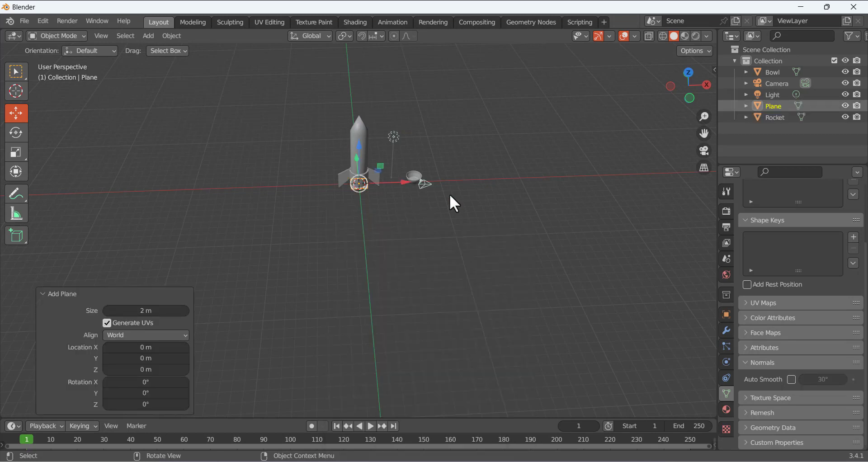
key("s")
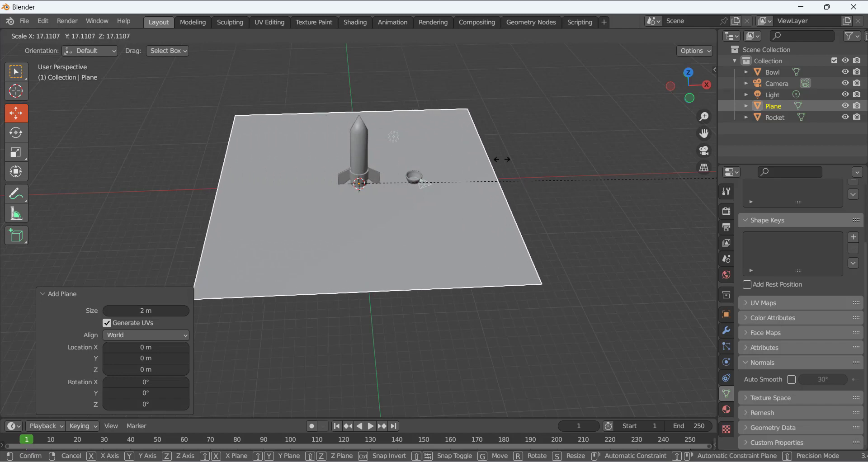
left_click(533, 153)
left_click(437, 127)
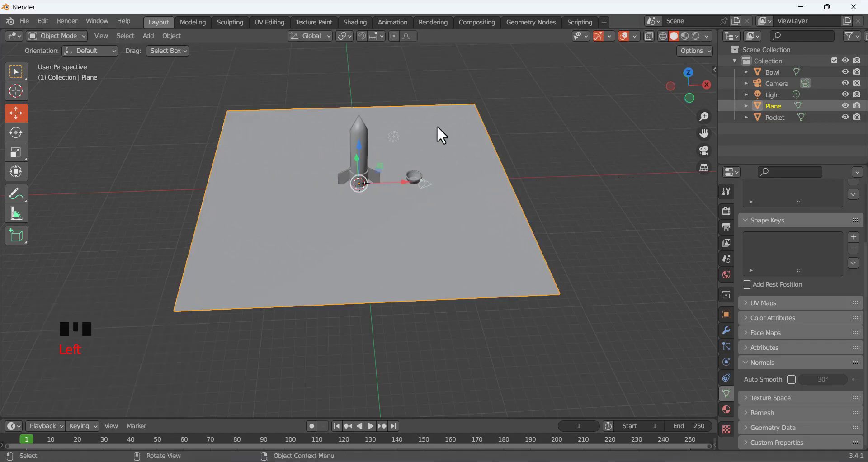
left_click(502, 174)
left_click(506, 151)
Enter Edit Mode on the floor, switch to edge select and pick its back edge
key("Tab")
left_click(475, 77)
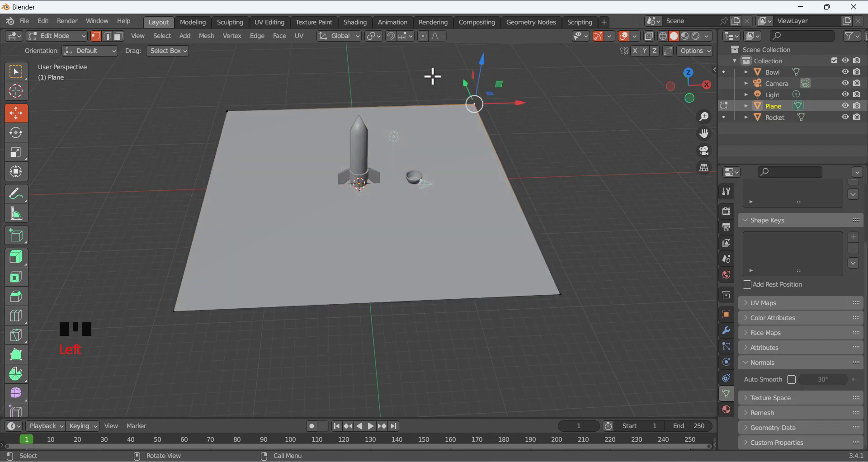
key("2")
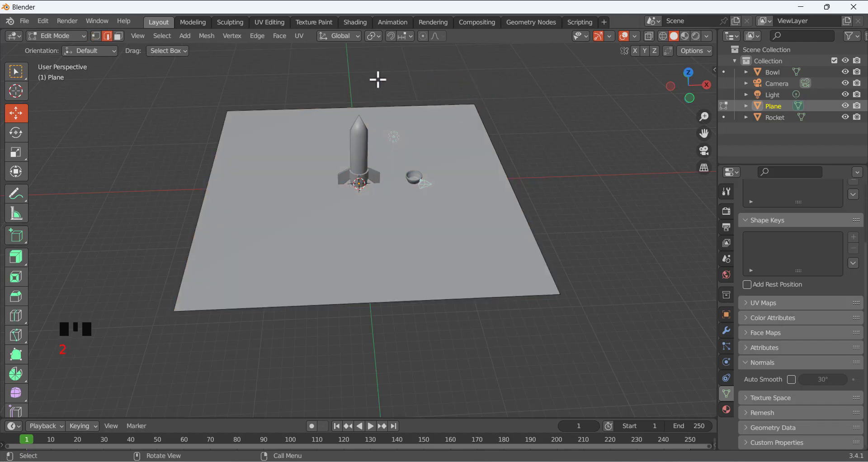
left_click(396, 107)
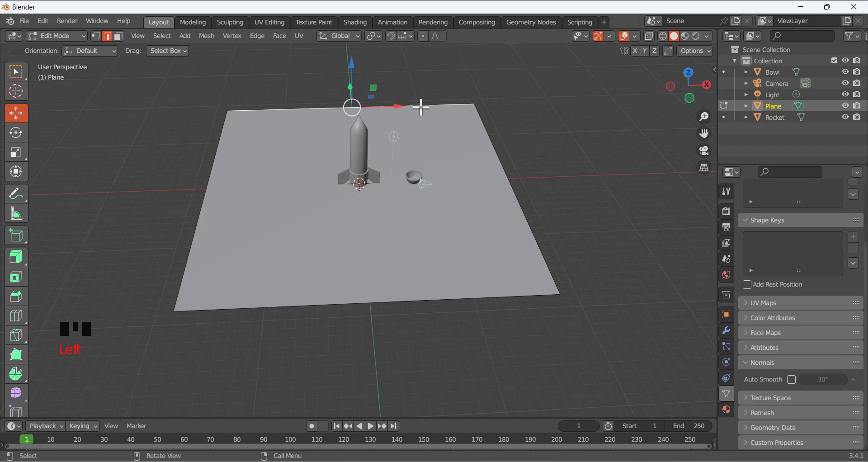
Extrude the floor's back and right edges 21.014 m straight up into walls
left_click(483, 127, "shift")
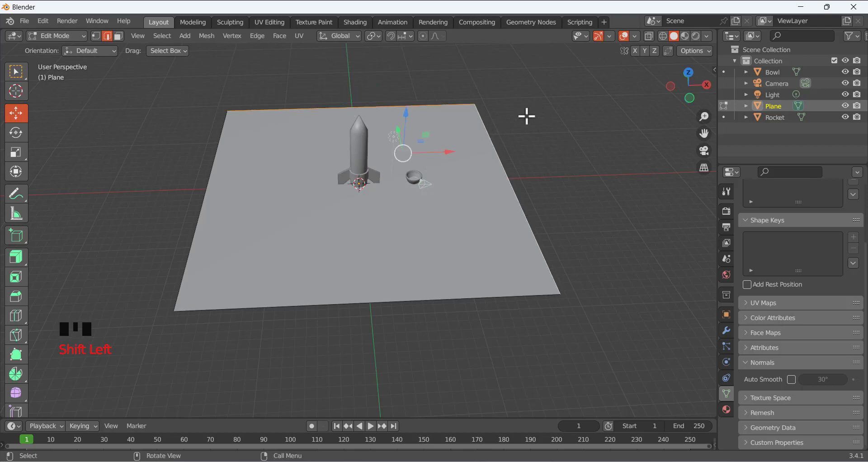
key("e")
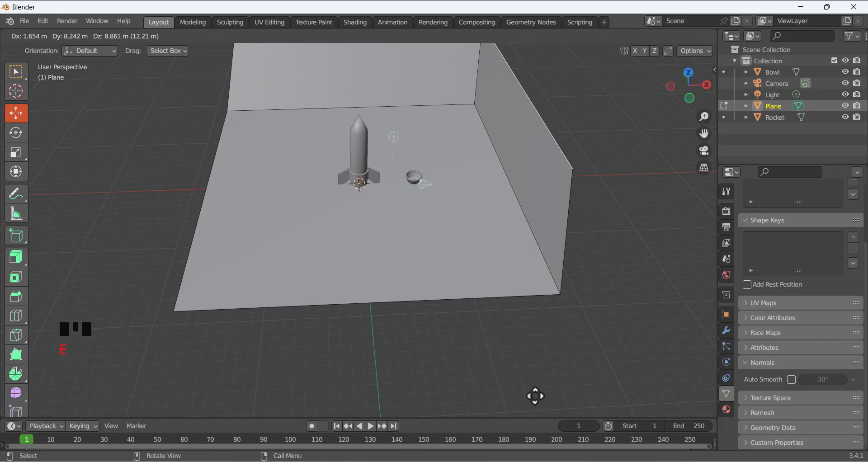
key("z")
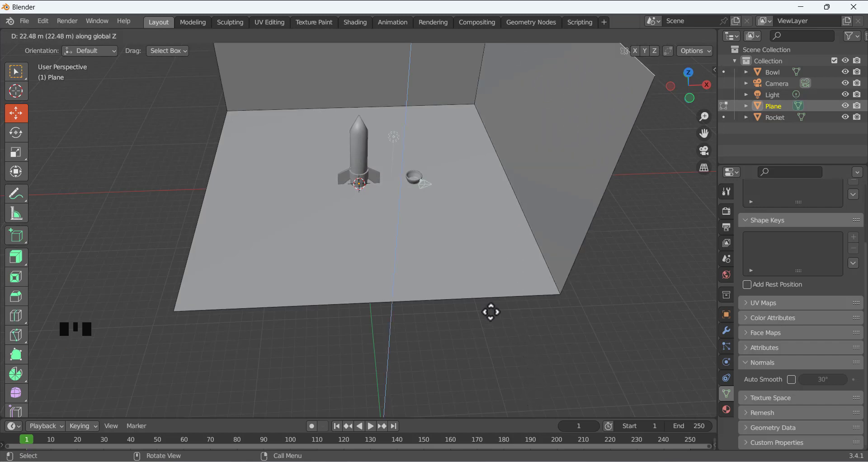
left_click(487, 316)
scroll(418, 226, "up", 2)
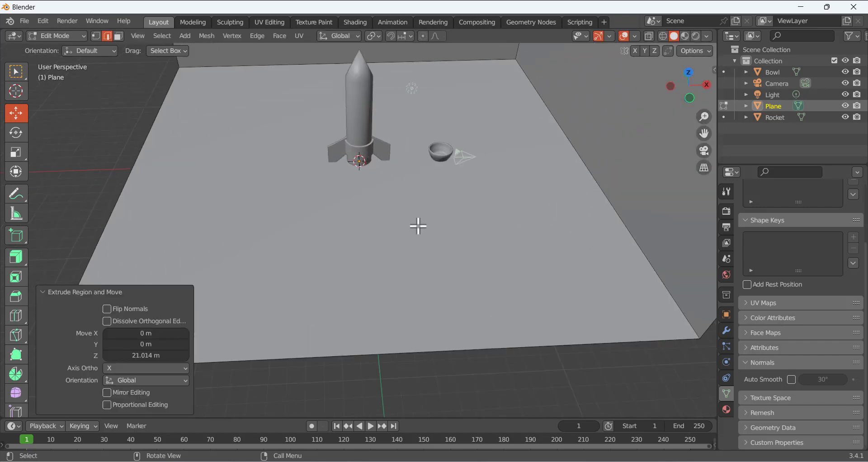
scroll(418, 225, "down", 2)
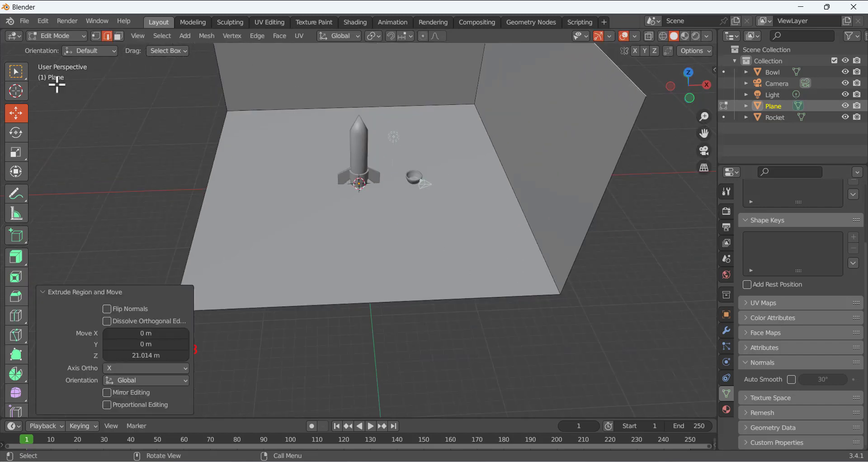
Return to Object Mode and orbit around the new room corner
left_click(72, 36)
left_click(70, 48)
middle_click_drag(248, 186, 280, 177)
scroll(454, 144, "up", 4)
scroll(454, 144, "down", 3)
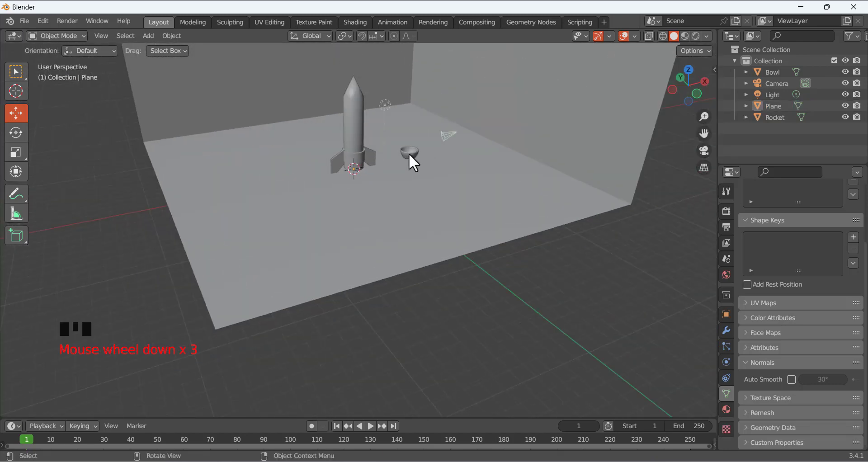
Orbit to a lower angle and raise the rocket slightly along Z
middle_click_drag(409, 155, 393, 267)
scroll(328, 270, "up", 3)
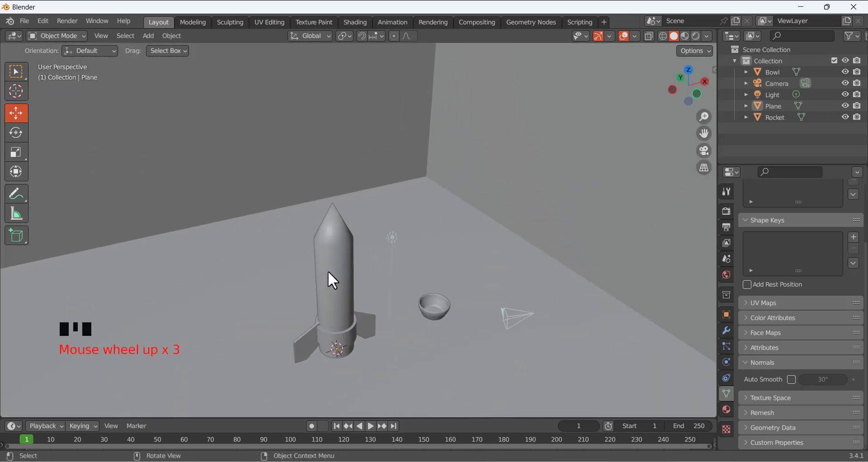
scroll(343, 283, "down", 1)
left_click(354, 277)
left_click_drag(337, 191, 336, 163)
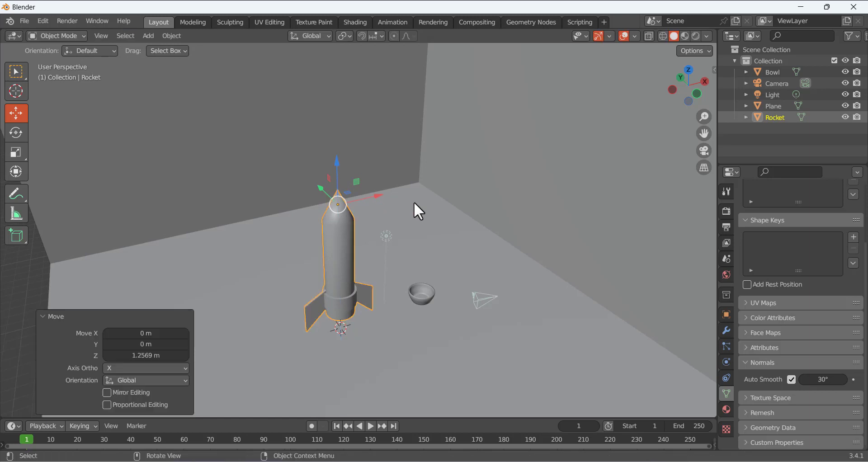
Switch to box selection and click among the objects until the bowl is selected
left_click(425, 212)
scroll(428, 222, "down", 1)
scroll(430, 221, "up", 1)
left_click(512, 217)
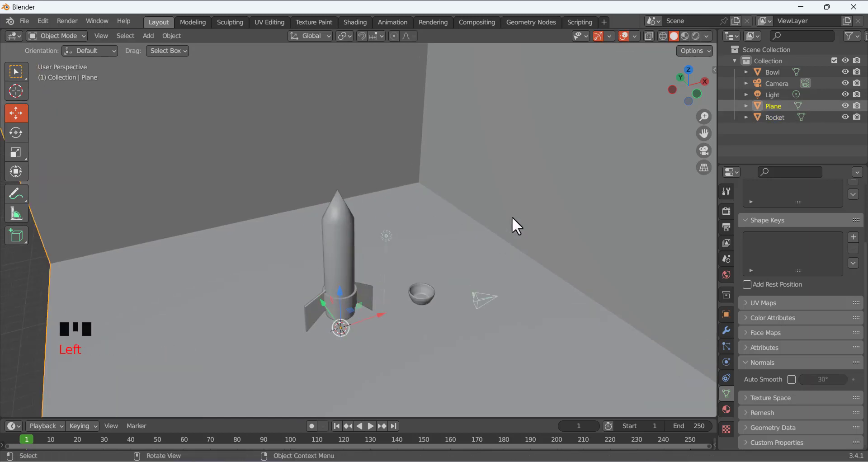
left_click(486, 327)
left_click(421, 299)
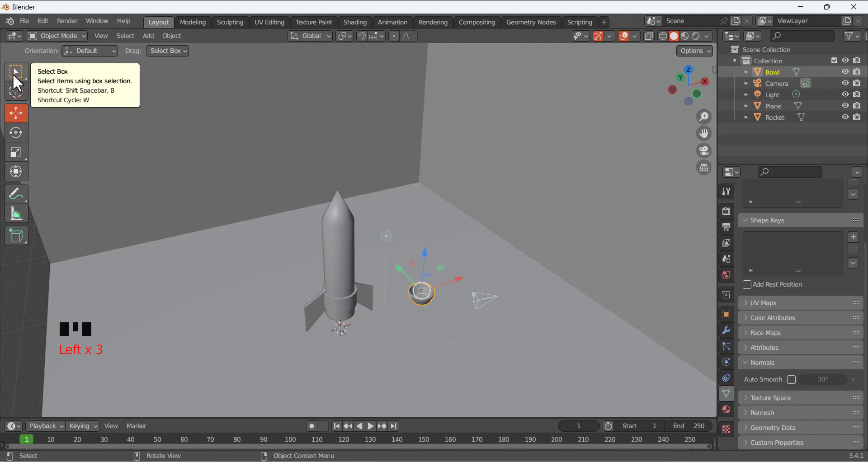
left_click(13, 75)
left_click(454, 324)
left_click(424, 297)
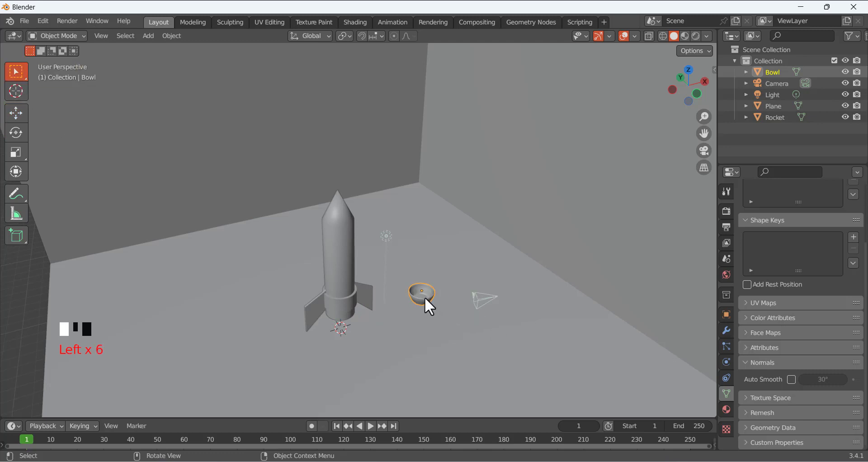
left_click(347, 298)
left_click(426, 281)
left_click(429, 290)
Give the bowl a new pale pink material at full value and 0 roughness, previewed in Rendered shading
left_click(728, 410)
left_click(800, 257)
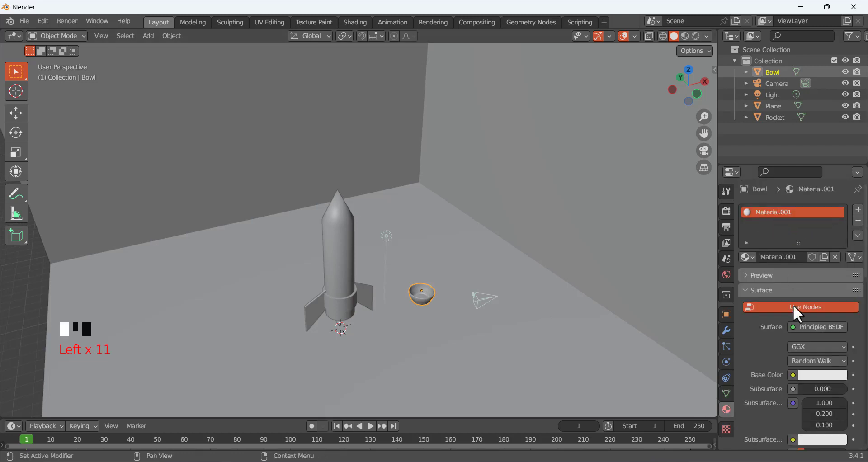
left_click(819, 375)
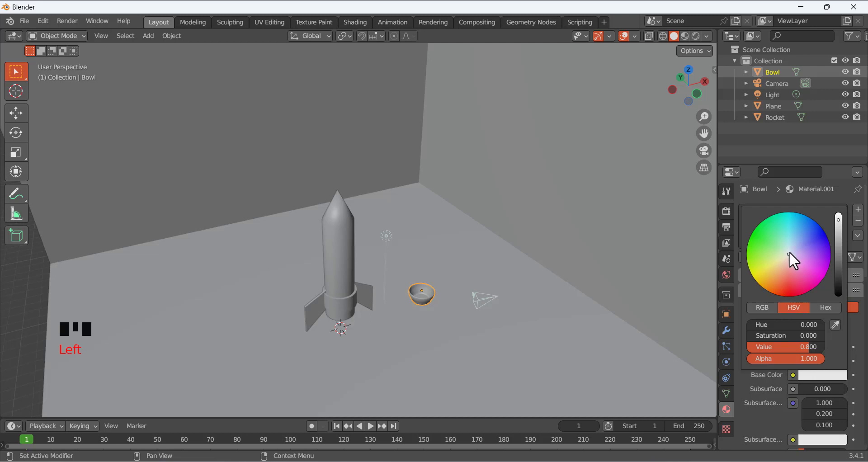
left_click_drag(788, 254, 787, 257)
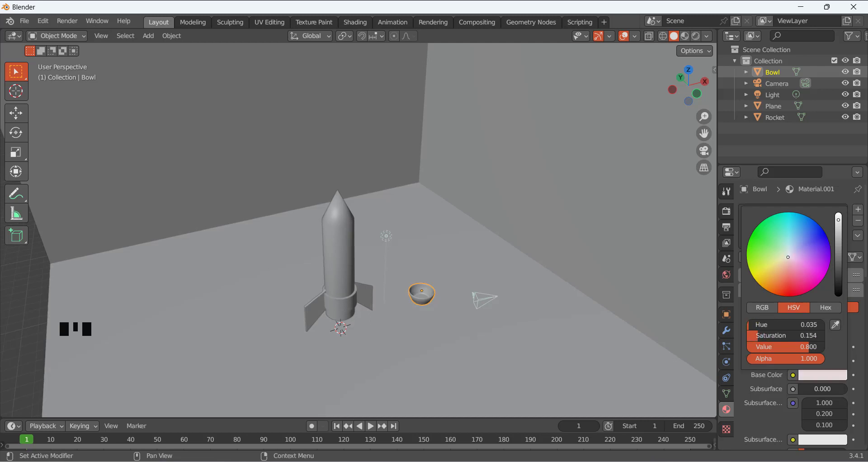
left_click_drag(836, 220, 837, 210)
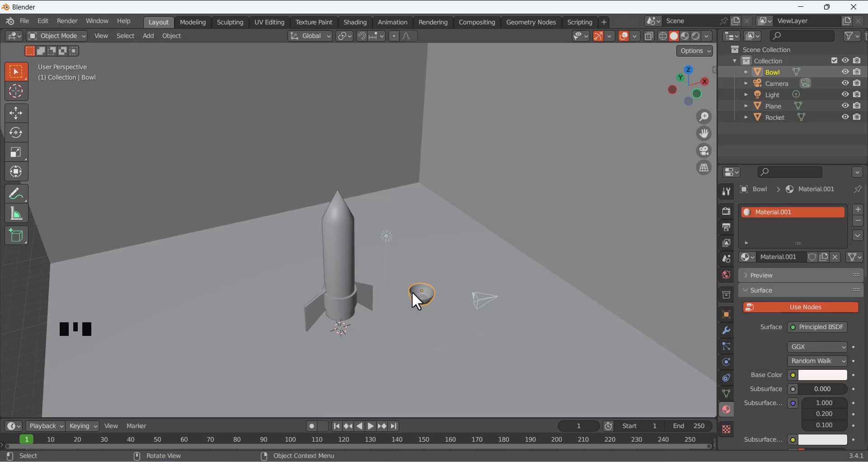
scroll(411, 292, "up", 2)
scroll(795, 353, "down", 10)
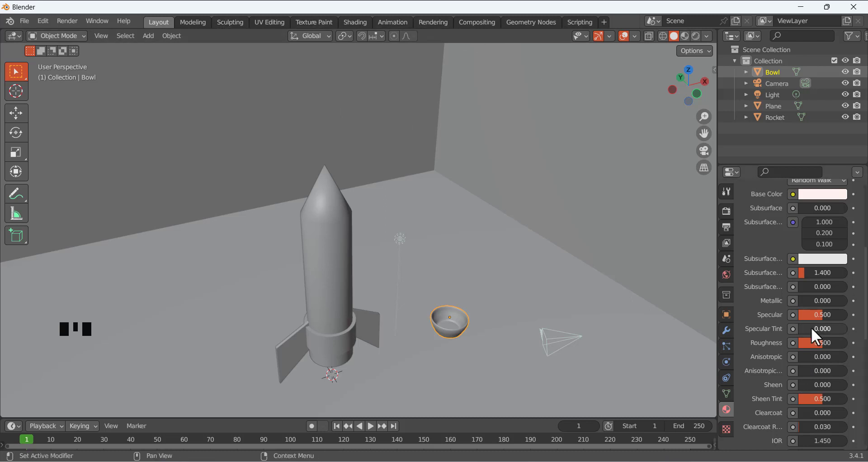
left_click_drag(819, 344, 798, 343)
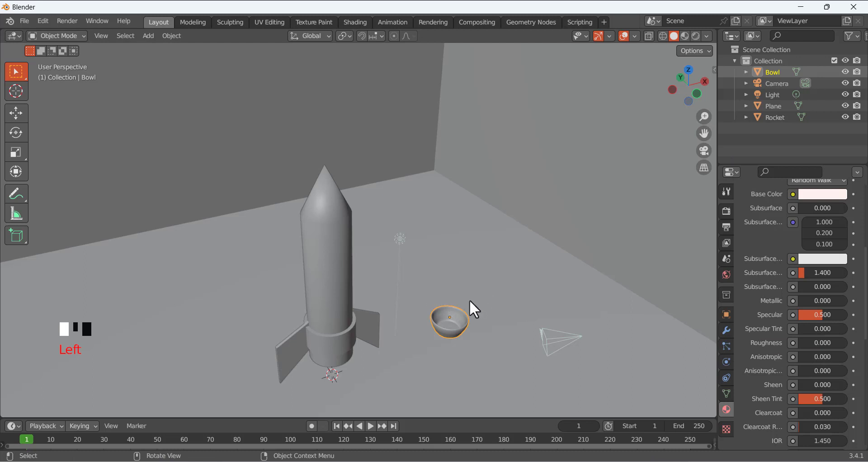
left_click(696, 34)
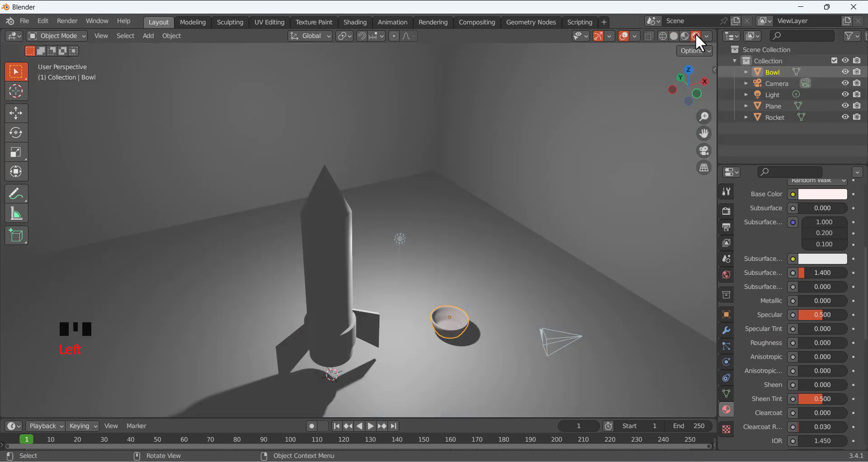
Try green, then yellow, as the bowl's base colour before selecting the rocket
mouse_move(517, 237)
middle_mouse_down()
mouse_move(489, 222)
mouse_move(515, 235)
middle_mouse_up()
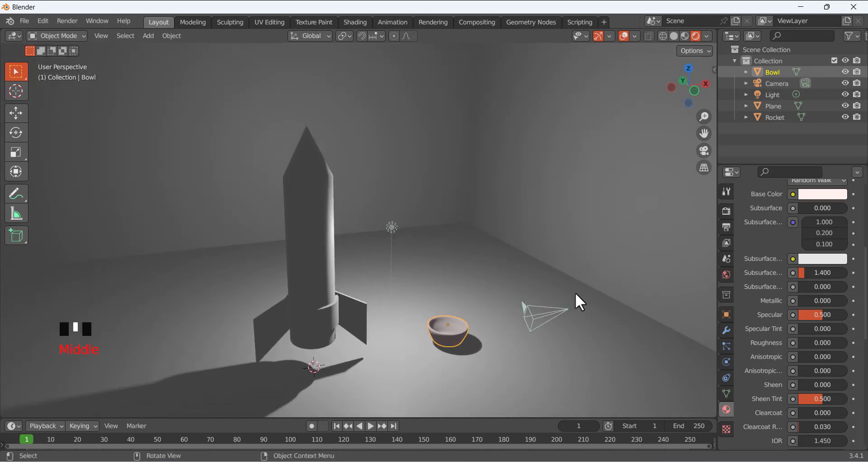
scroll(827, 275, "up", 6)
left_click(823, 304)
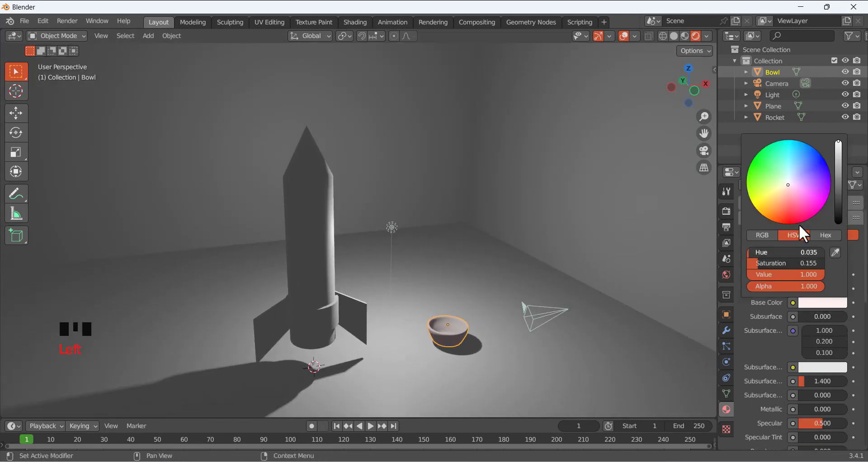
left_click(749, 179)
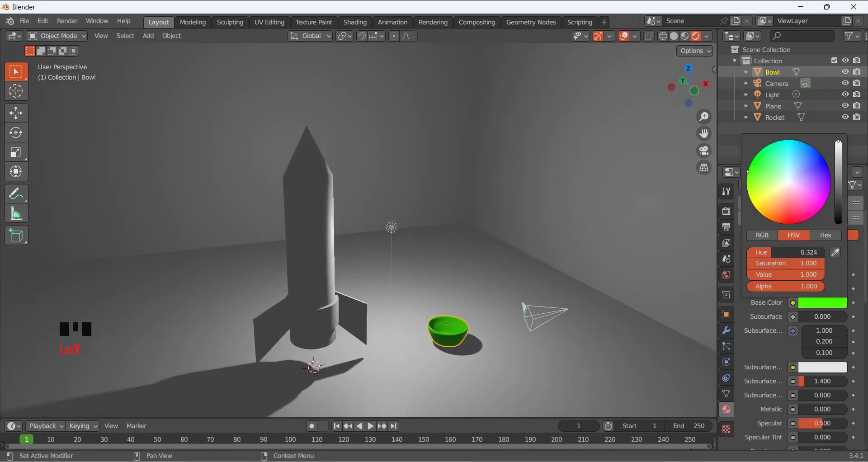
mouse_move(749, 179)
left_mouse_down()
mouse_move(752, 204)
mouse_move(766, 218)
mouse_move(809, 211)
mouse_move(806, 192)
mouse_move(787, 182)
left_mouse_up()
left_click(315, 293)
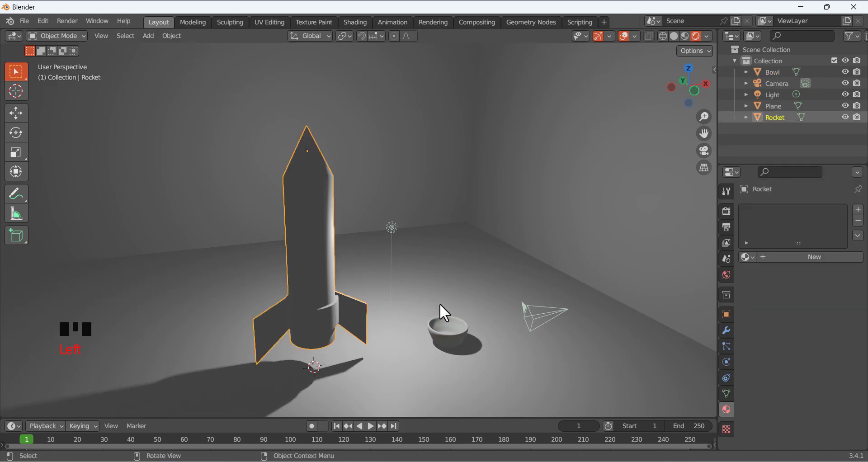
Reselect the bowl and tint its base colour pink
left_click(459, 332)
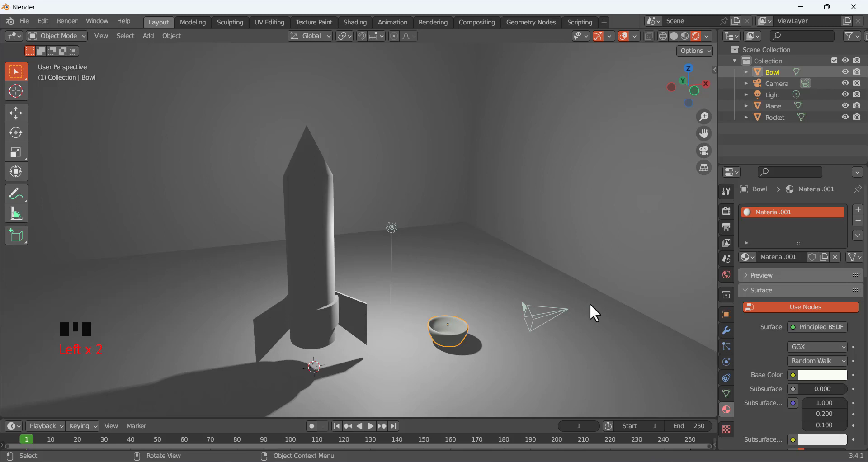
left_click(808, 364)
mouse_move(781, 257)
left_mouse_down()
mouse_move(798, 267)
mouse_move(788, 255)
left_mouse_up()
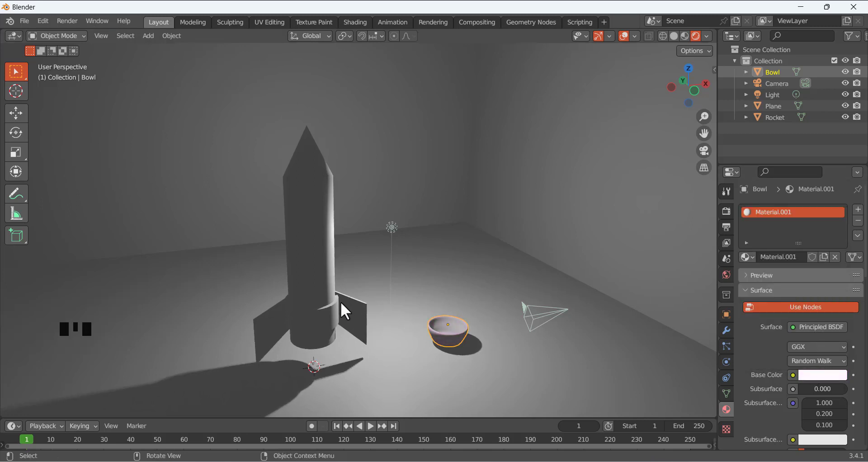
Give the rocket a new material, Material.002, in bright green (hue 0.331, saturation 1.0, value 0.8)
left_click(337, 276)
left_click(770, 258)
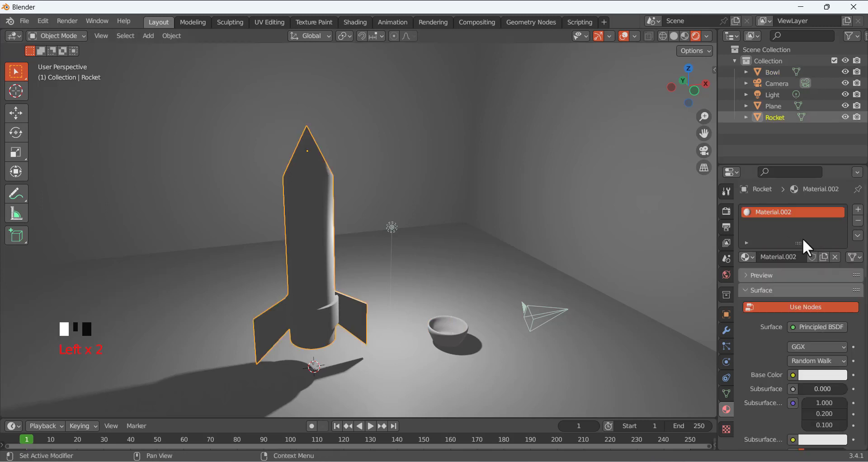
left_click(817, 375)
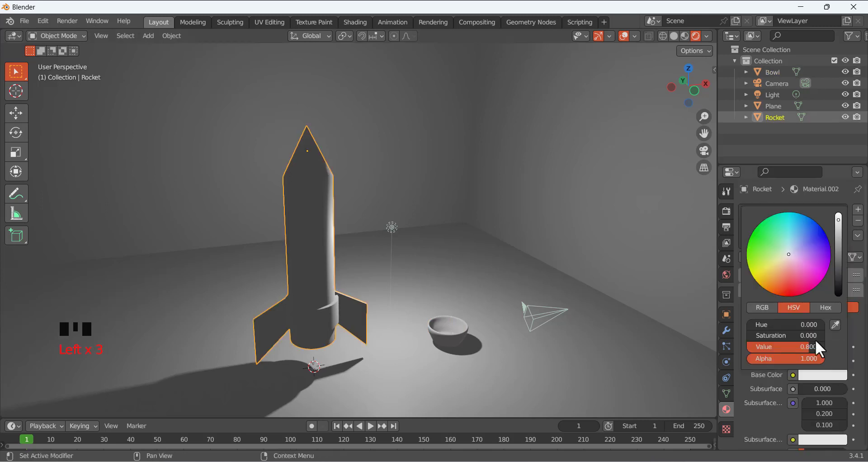
left_click(788, 253)
mouse_move(776, 264)
left_mouse_down()
mouse_move(757, 282)
mouse_move(749, 238)
left_mouse_up()
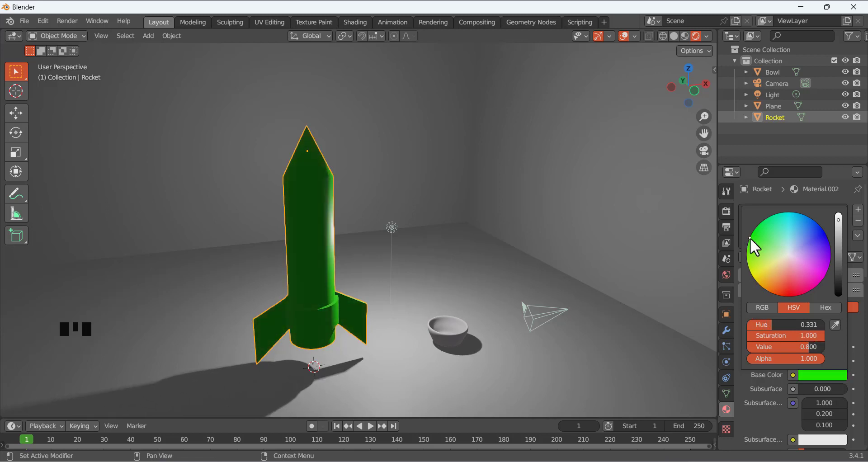
left_click(549, 284)
left_click(476, 269)
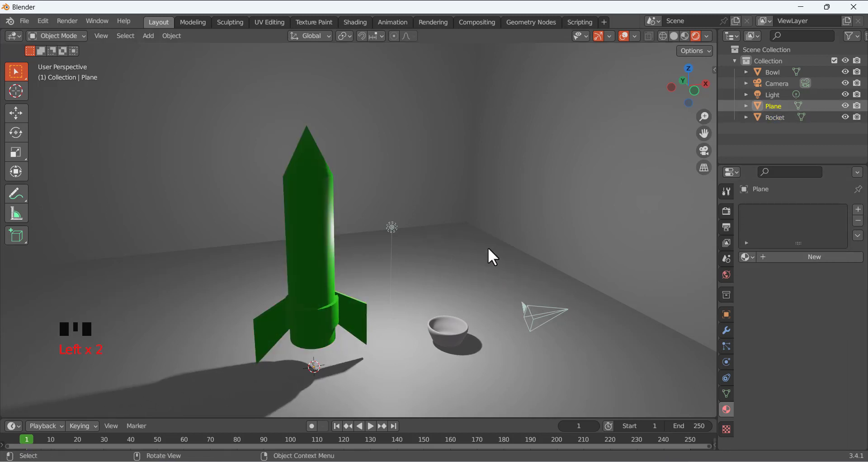
Give the room's floor and walls a new pink material, Material.003 (hue 0.832, saturation 0.679)
left_click(550, 182)
left_click(567, 217)
left_click(774, 256)
scroll(809, 368, "down", 3)
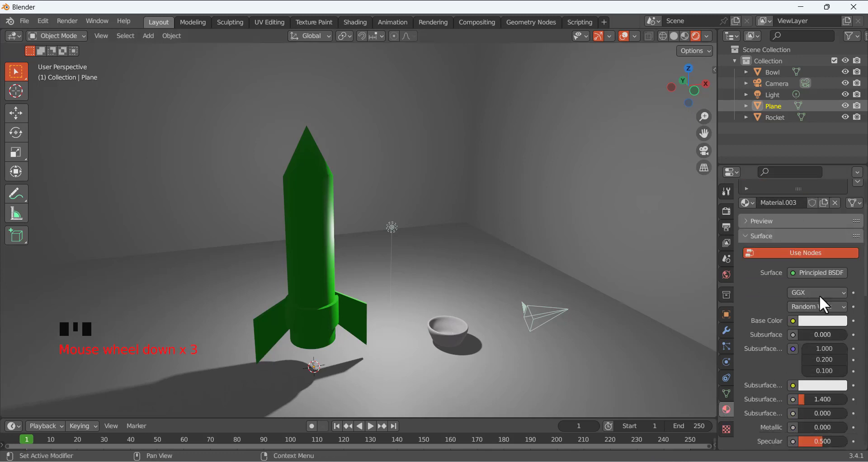
left_click(823, 322)
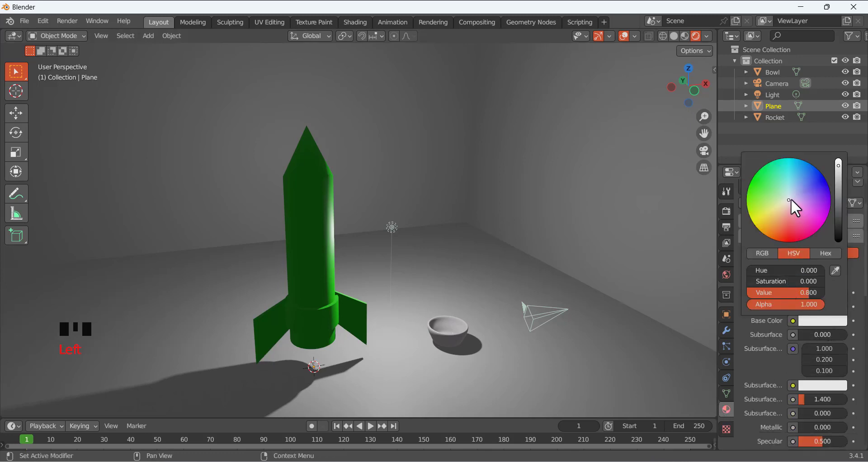
mouse_move(791, 199)
left_mouse_down()
mouse_move(768, 201)
mouse_move(808, 193)
mouse_move(797, 207)
left_mouse_up()
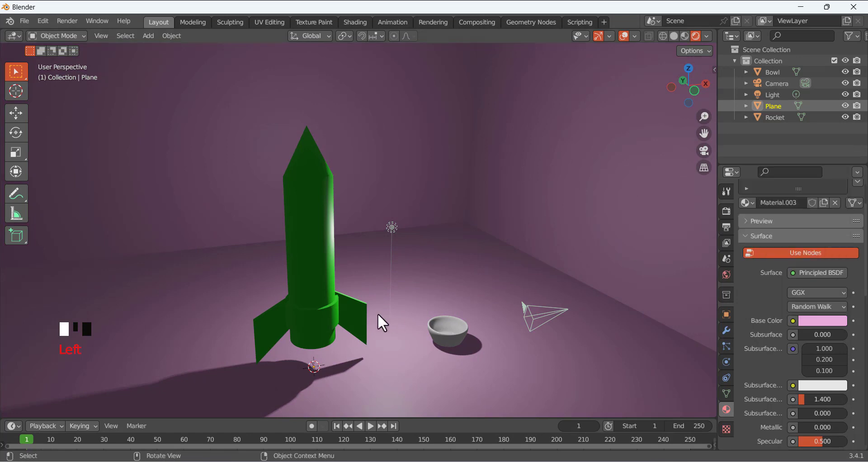
Orbit the view and show the scene's Render Properties
scroll(328, 286, "down", 3)
mouse_move(384, 291)
middle_mouse_down()
mouse_move(341, 287)
mouse_move(403, 306)
mouse_move(368, 302)
mouse_move(378, 291)
mouse_move(387, 305)
middle_mouse_up()
scroll(362, 294, "down", 2)
left_click(727, 211)
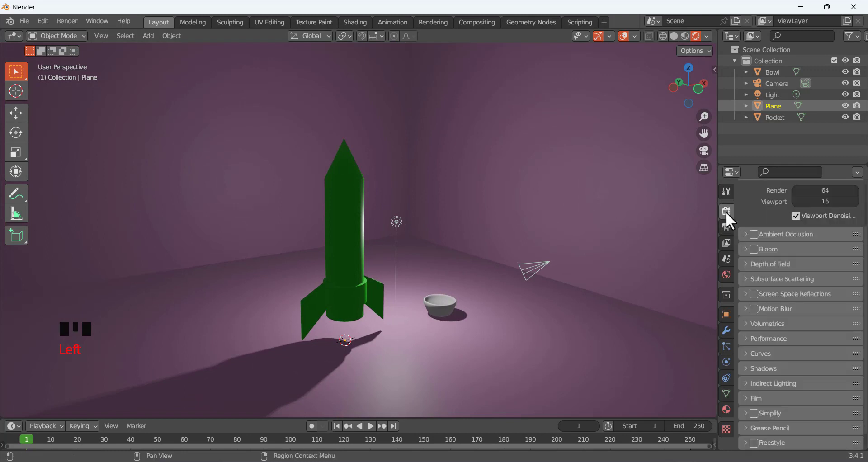
Set the render engine to Cycles for a shadowed preview of the pink room
left_click(728, 227)
scroll(757, 244, "up", 7)
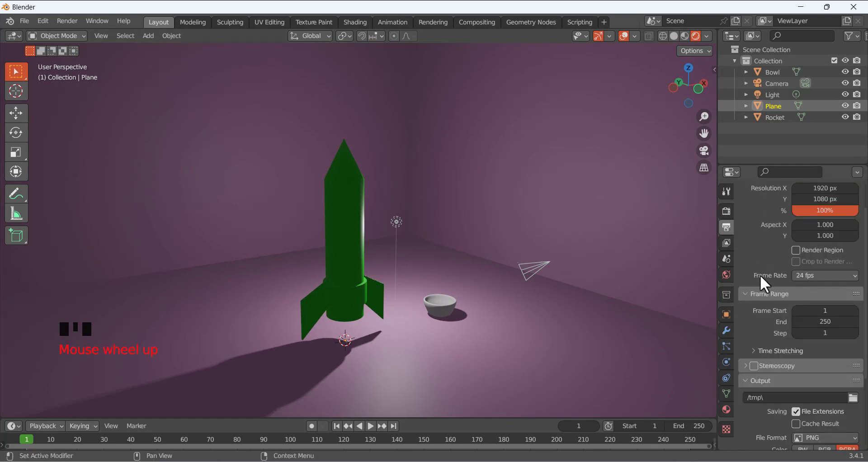
left_click(726, 211)
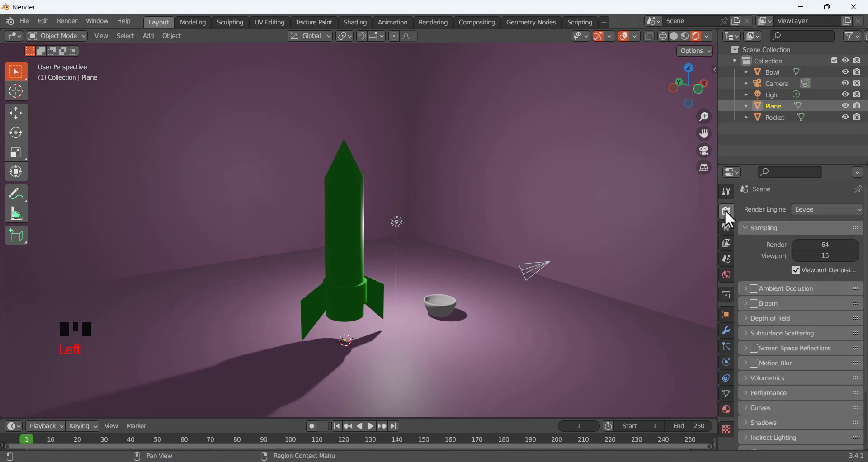
left_click(803, 210)
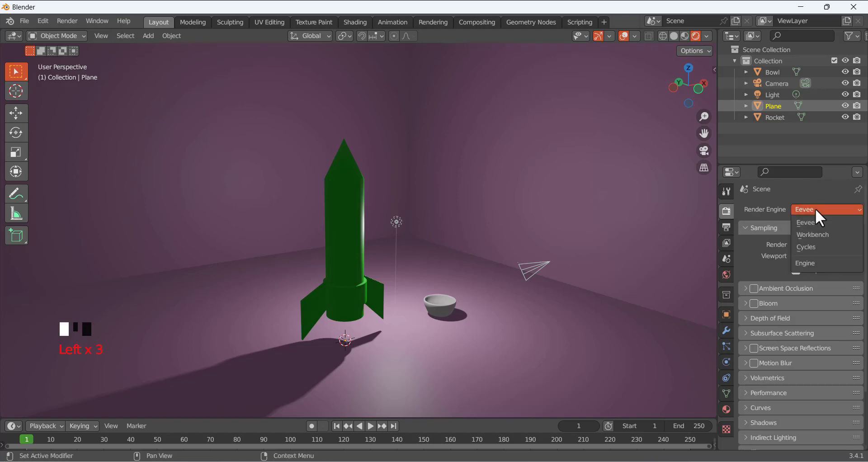
left_click(815, 245)
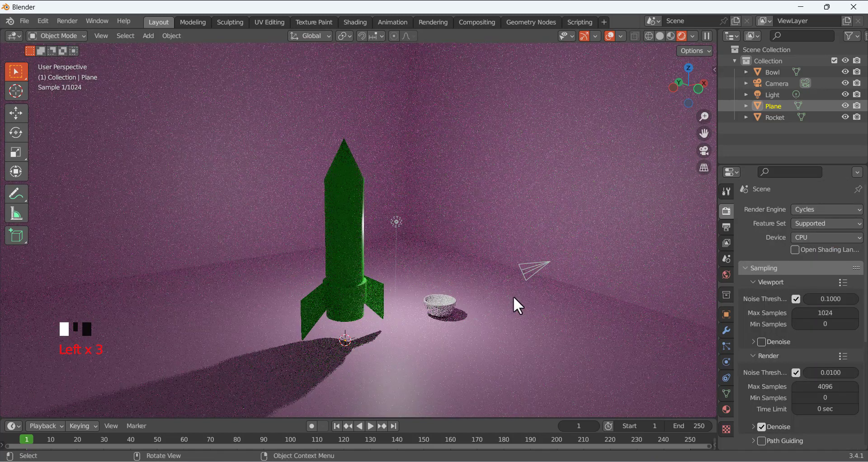
left_click(831, 209)
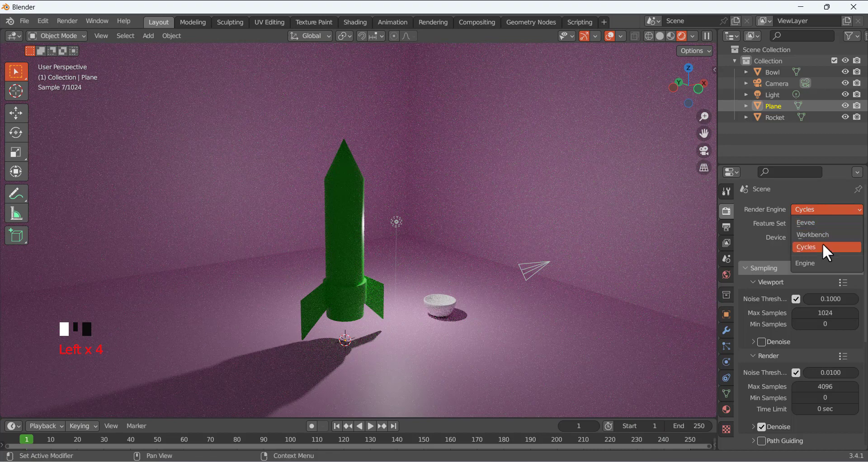
left_click(802, 243)
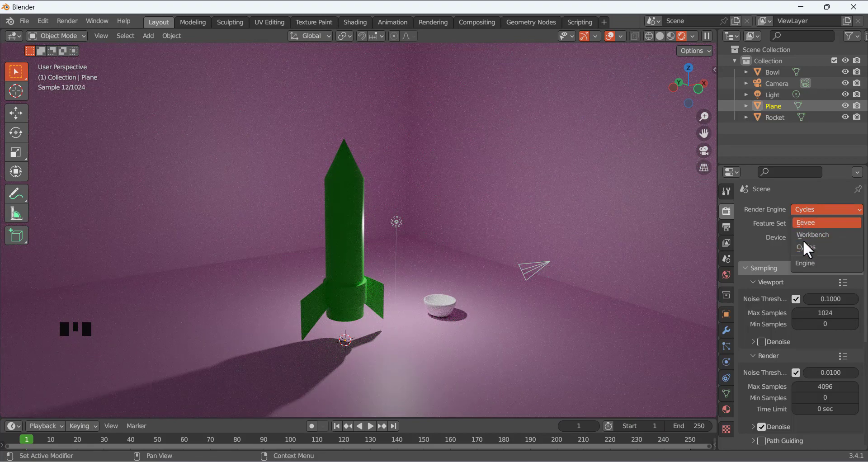
left_click(808, 211)
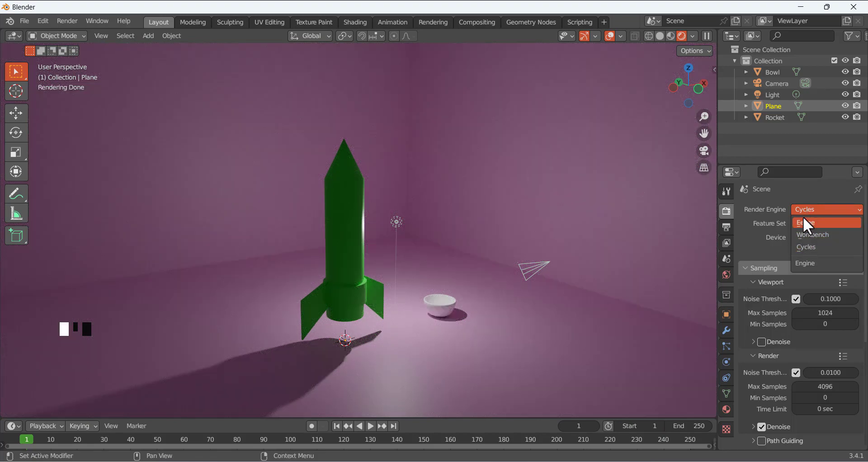
left_click(817, 248)
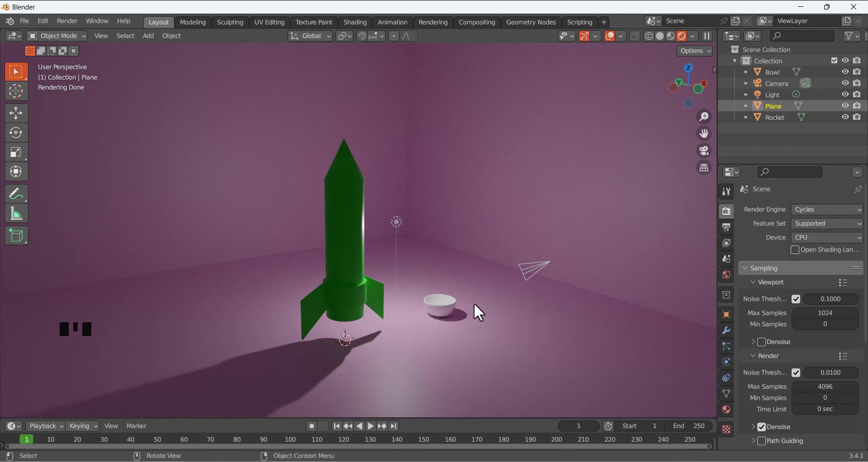